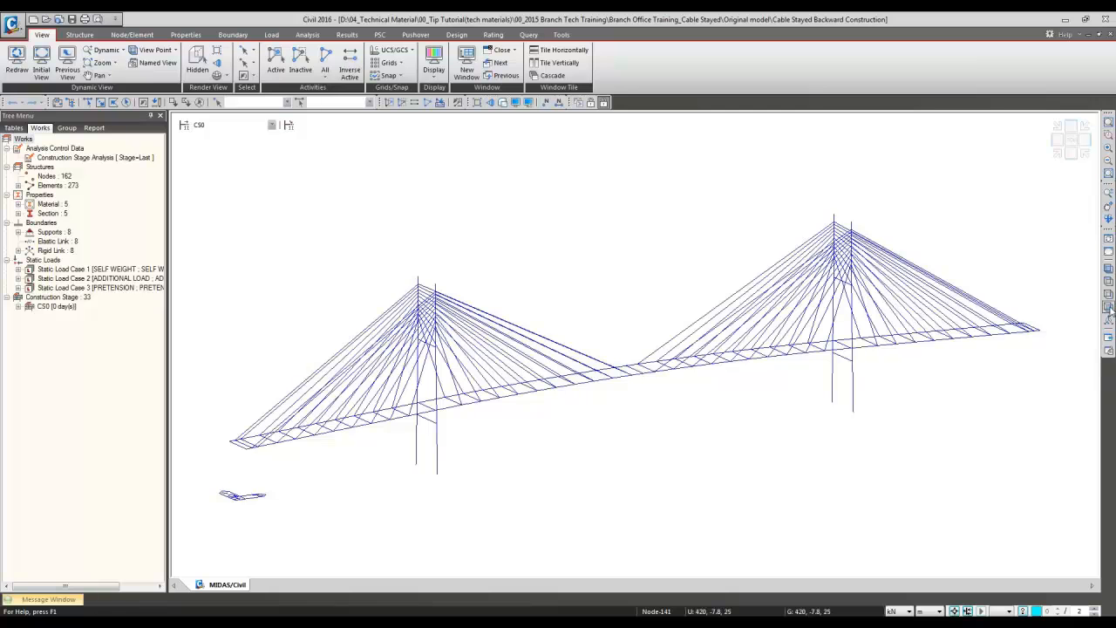
Step: Show the cable-stayed bridge in side elevation at construction stage CS0
click(1108, 307)
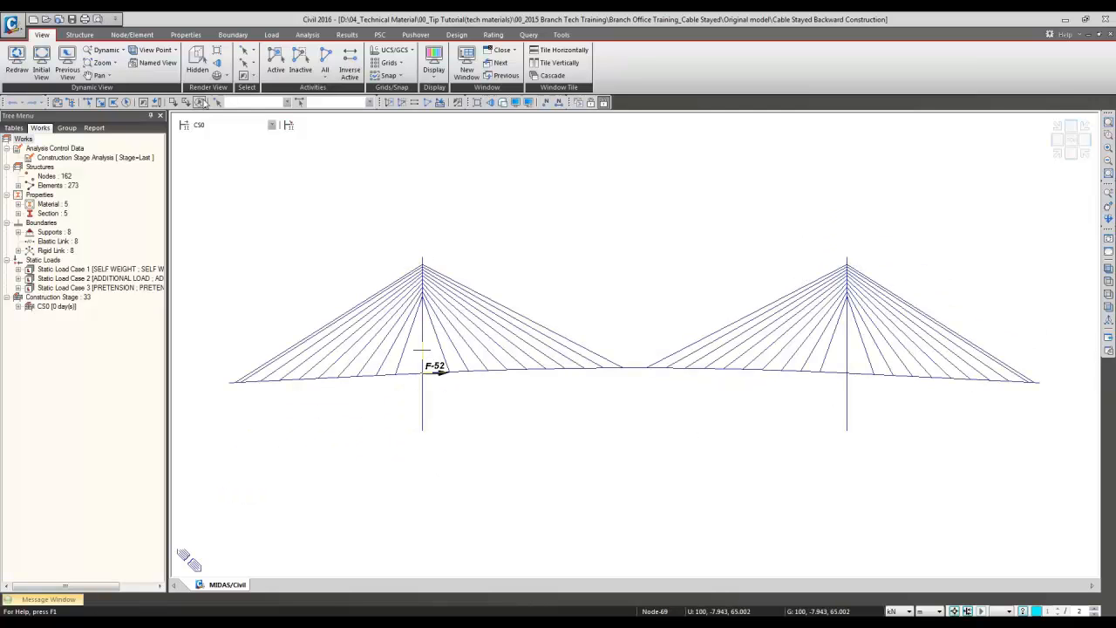
click(210, 127)
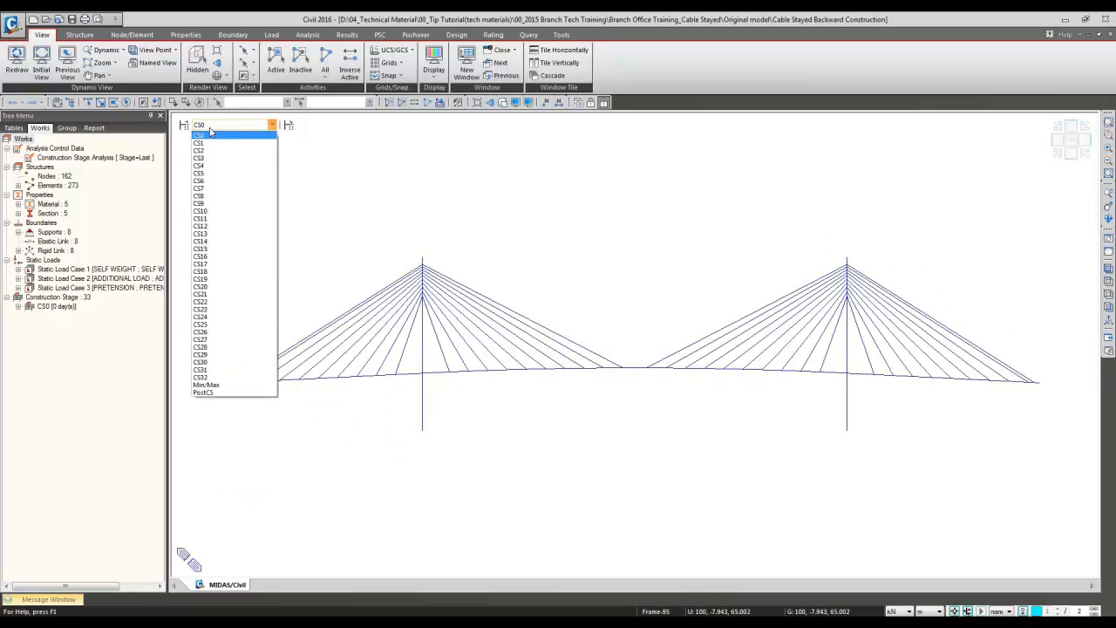
click(210, 133)
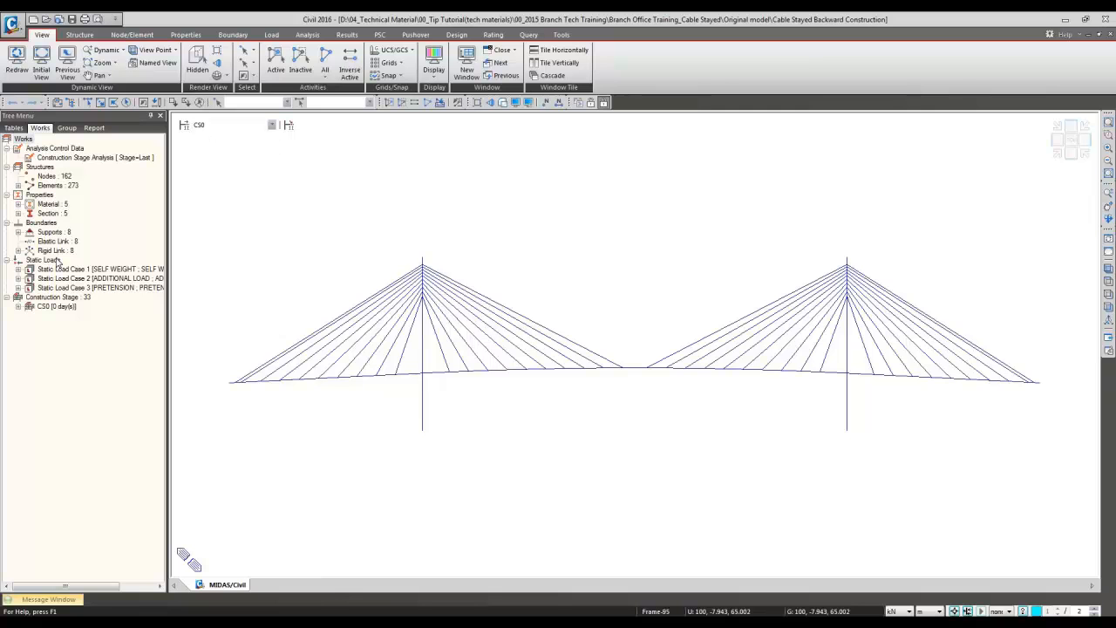
Step: Expand the static load cases and display the pretension loads of the PRETENSION case on the model
right_click(59, 261)
click(74, 267)
right_click(78, 316)
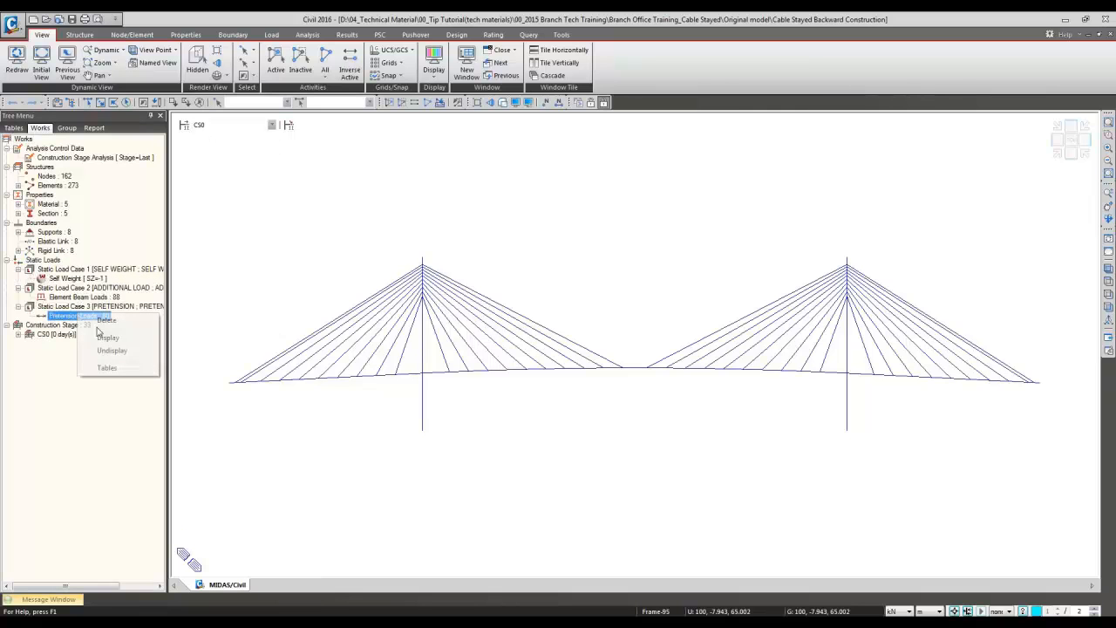
click(104, 337)
Step: Step through the construction stages from CS0 to CS32 to examine the backward dismantling sequence of girders and cables
click(255, 127)
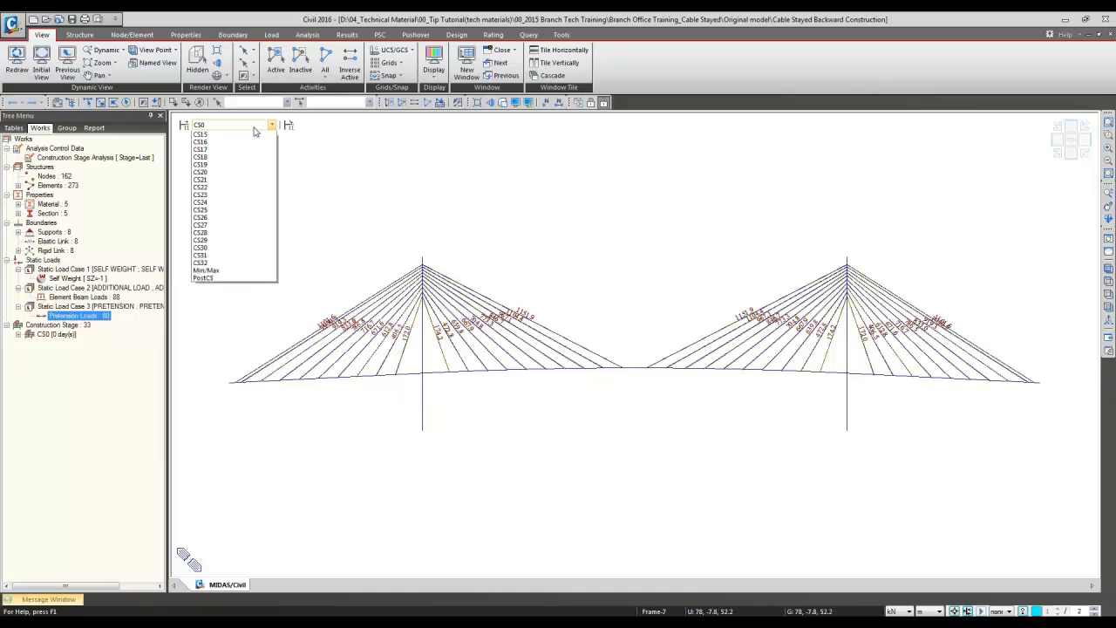
click(253, 128)
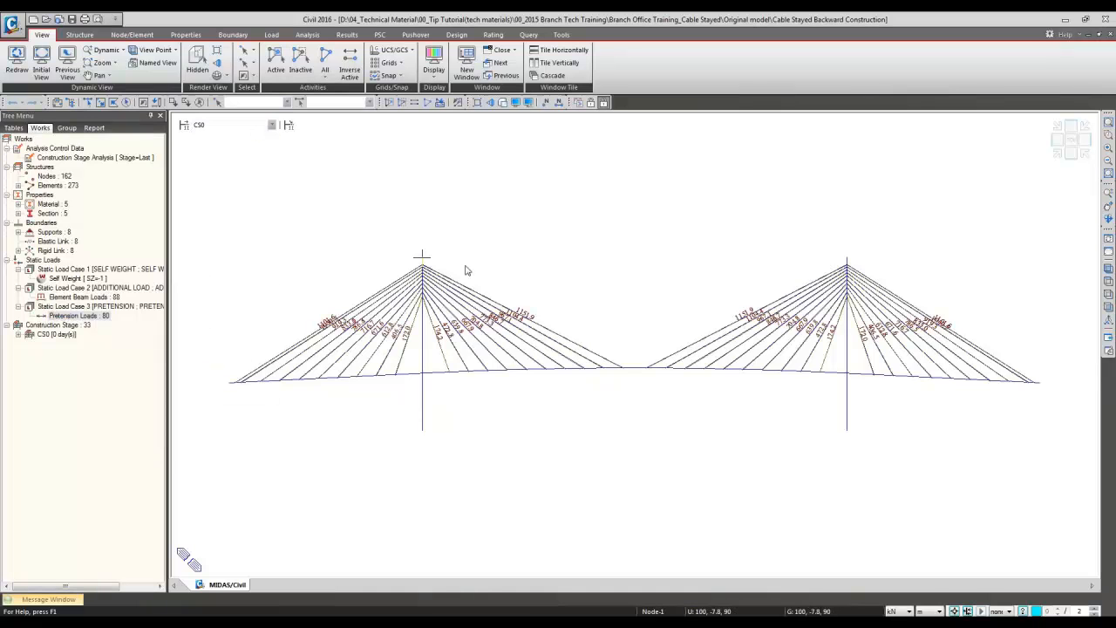
key(Down)
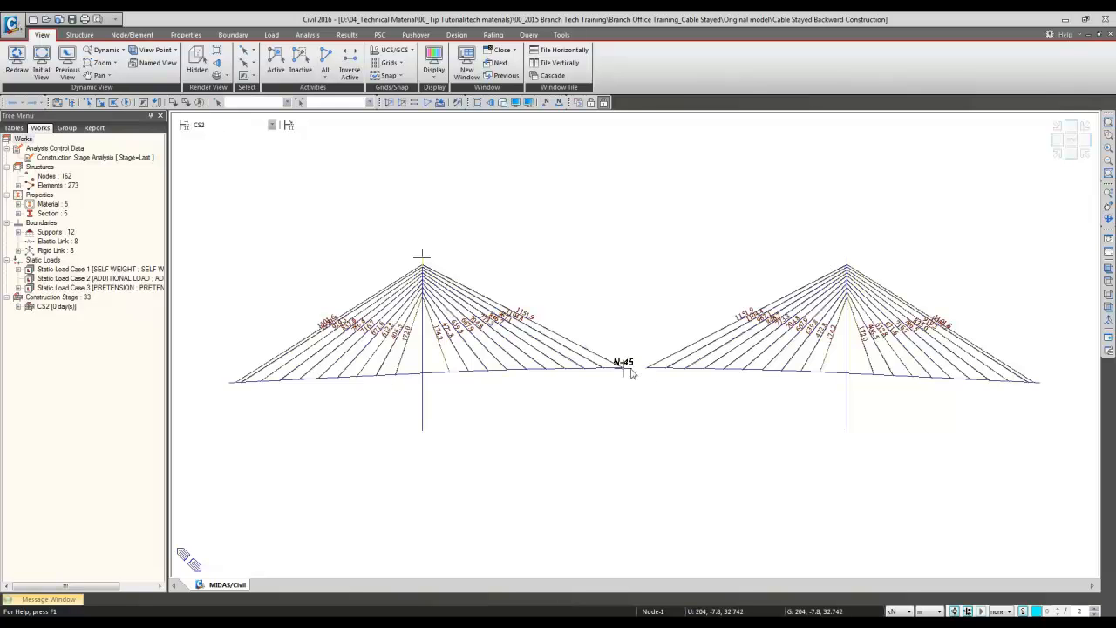
key(Down)
double_click(235, 128)
key(Down)
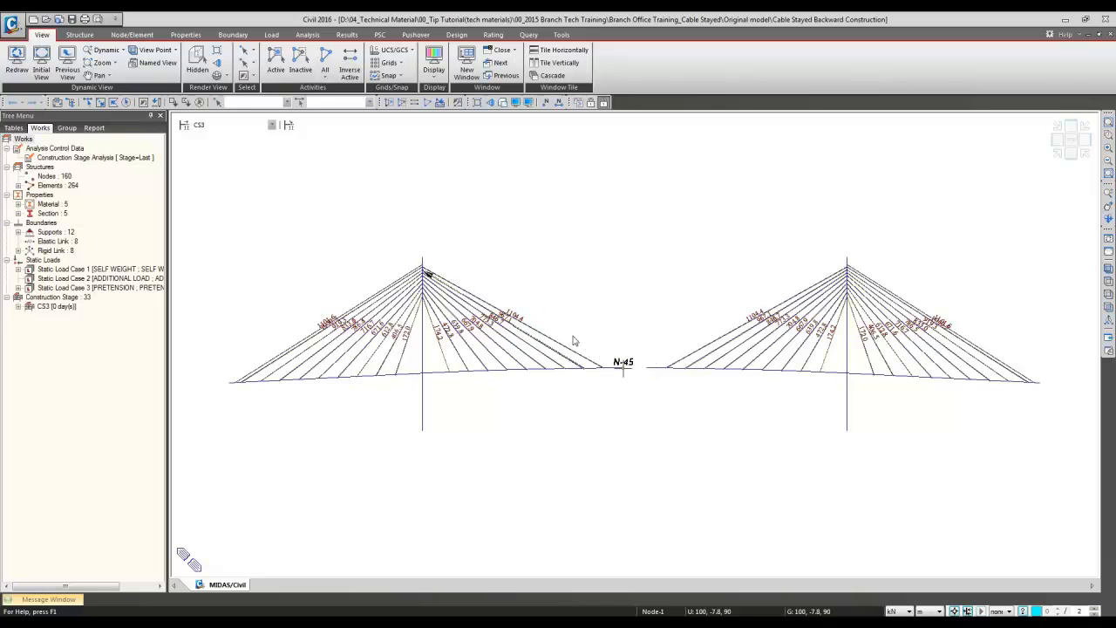
key(Down)
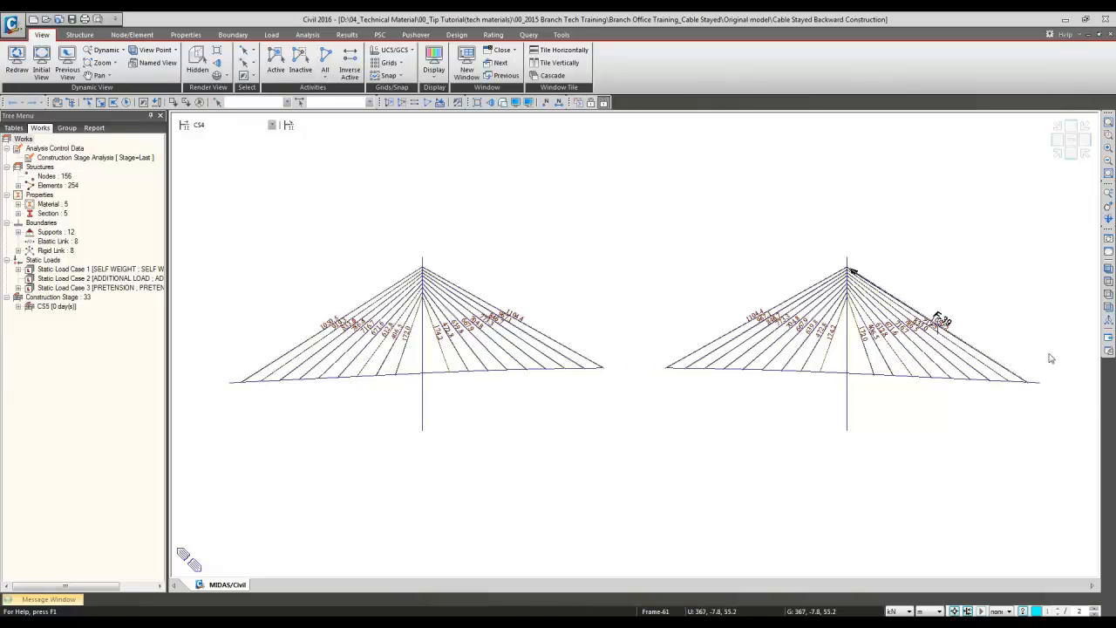
key(Down)
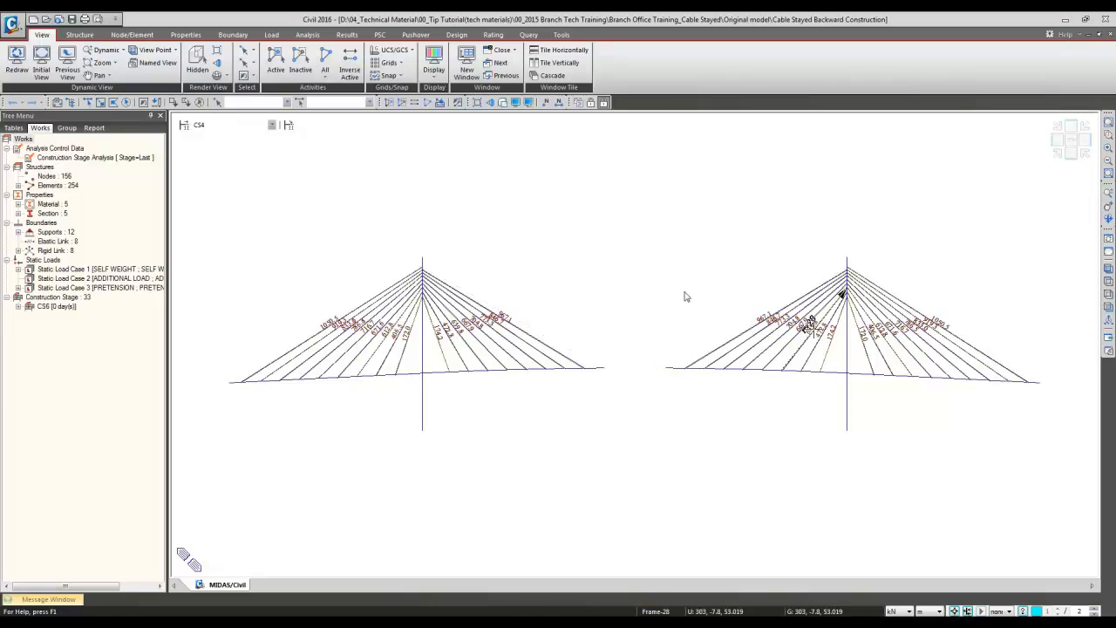
key(Down)
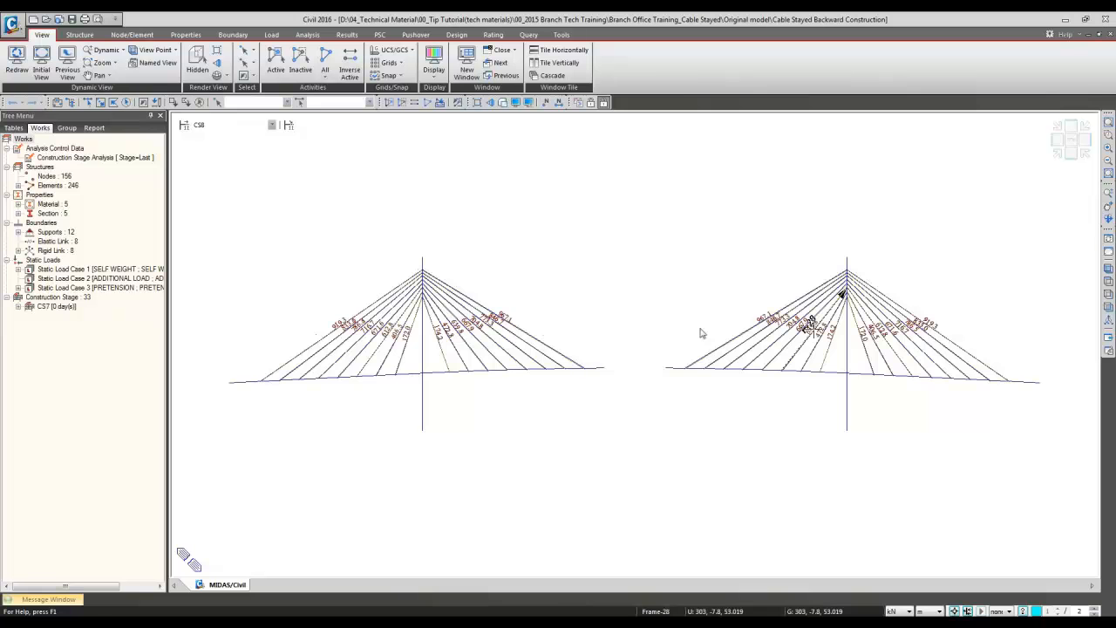
key(Down)
key(Down)
key(Down)
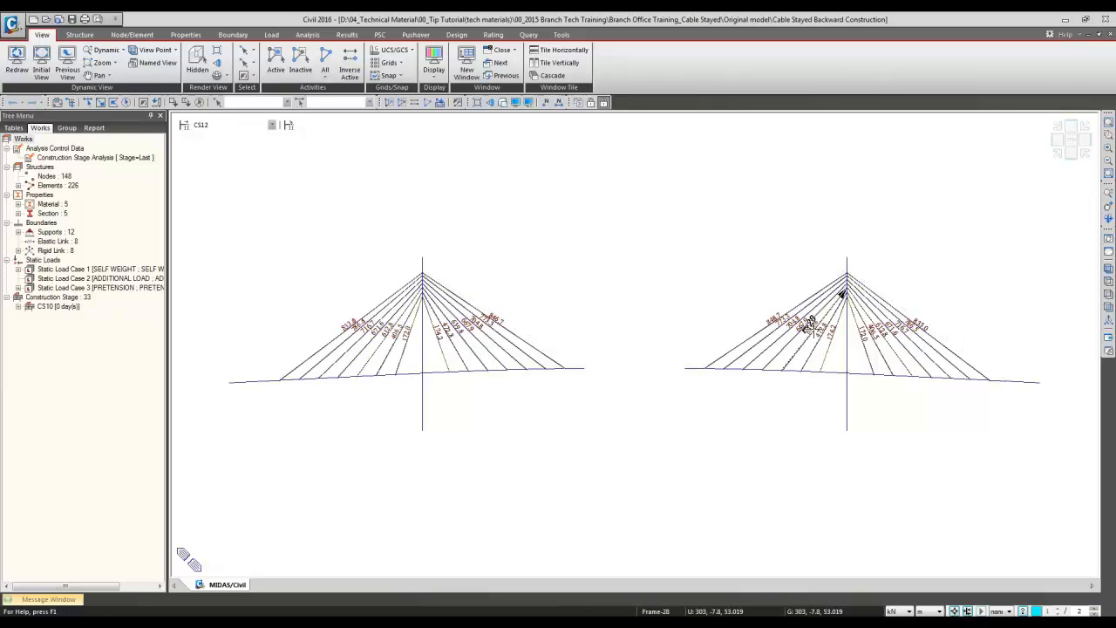
key(Down)
key(Down)
key(Down)
key(Down)
key(Down)
key(Down)
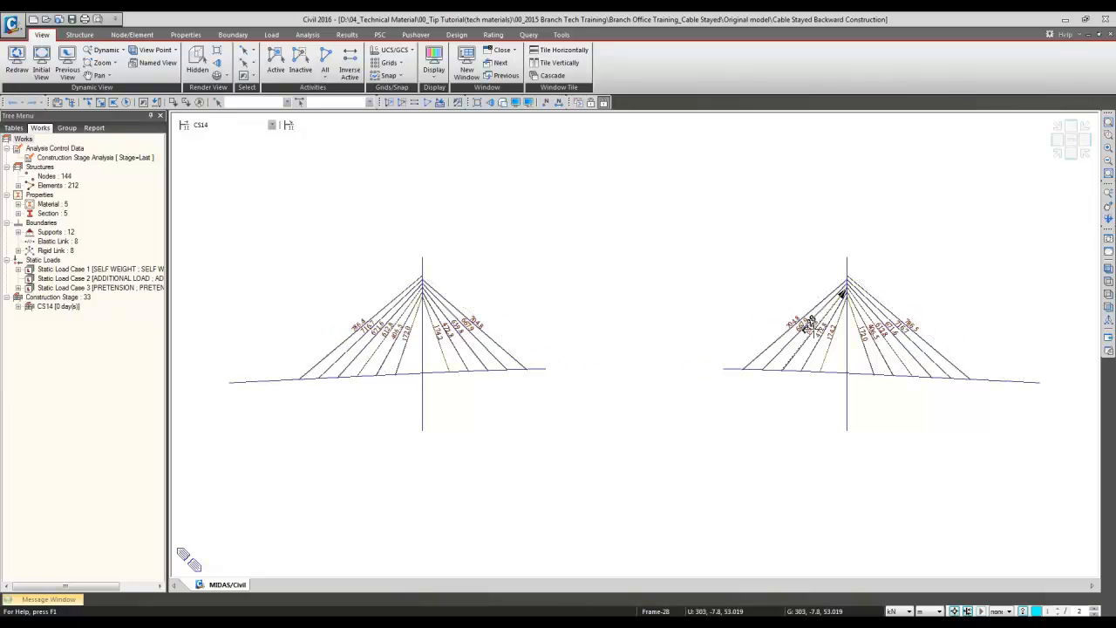
key(Down)
key(Down)
key(Down)
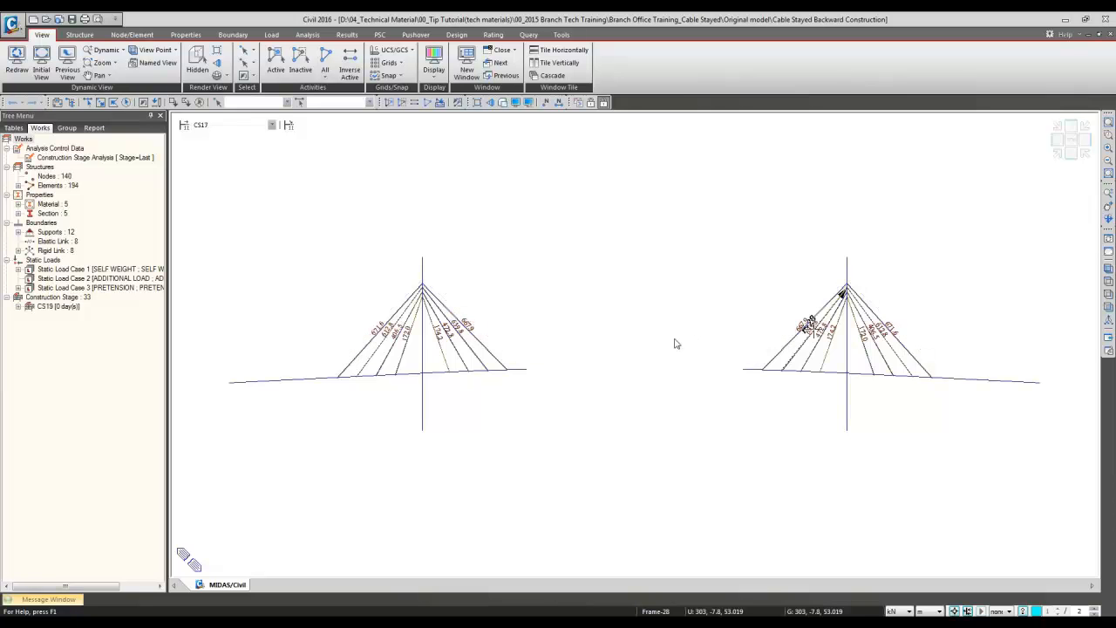
key(Down)
key(Down)
key(Down)
key(Down)
key(Down)
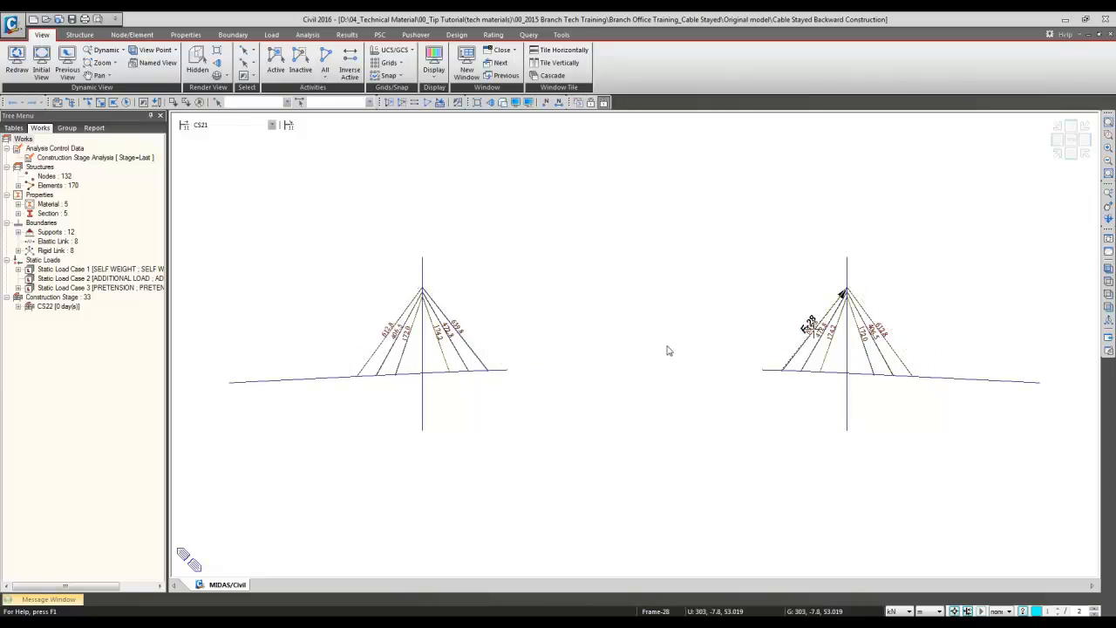
key(Down)
key(Down)
key(Down)
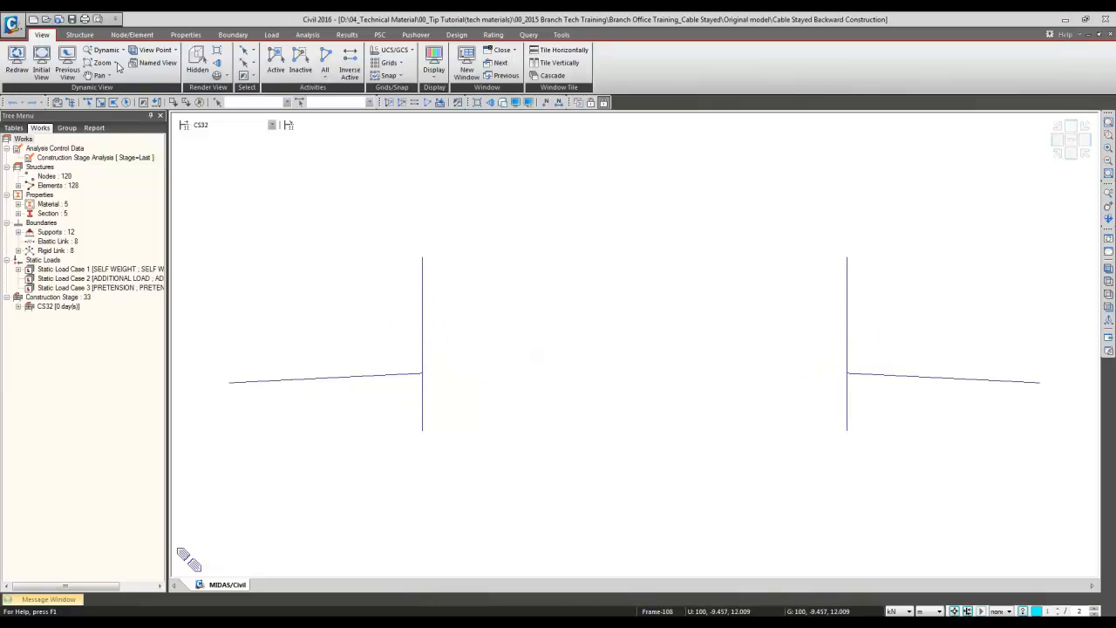
key(Down)
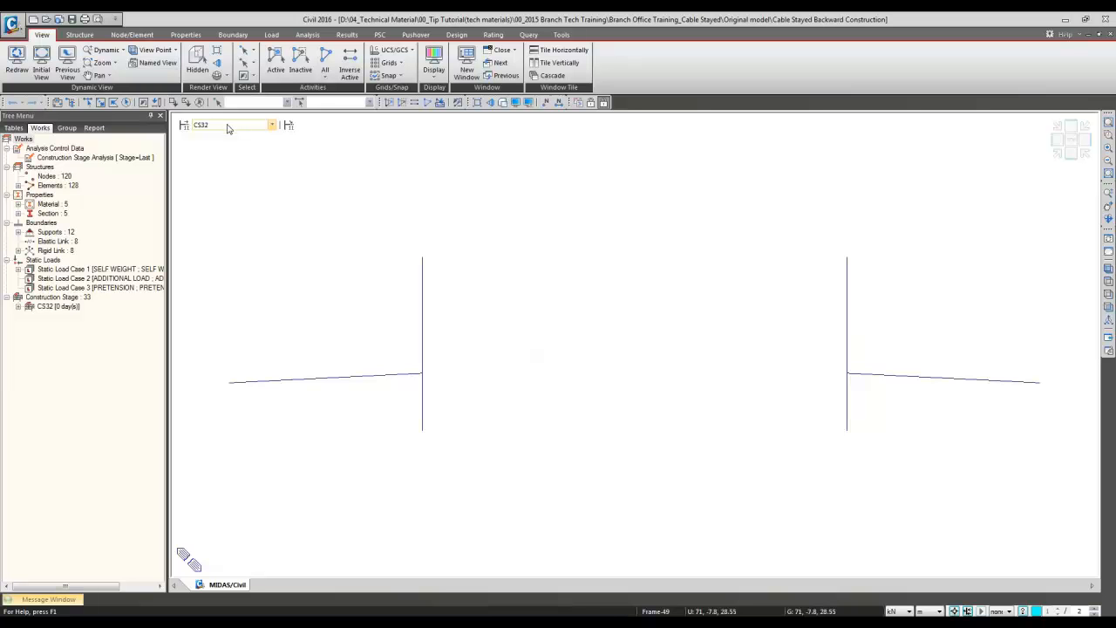
Step: Return to construction stage CS0 and open the table of the PRETENSION case's pretension loads
click(227, 128)
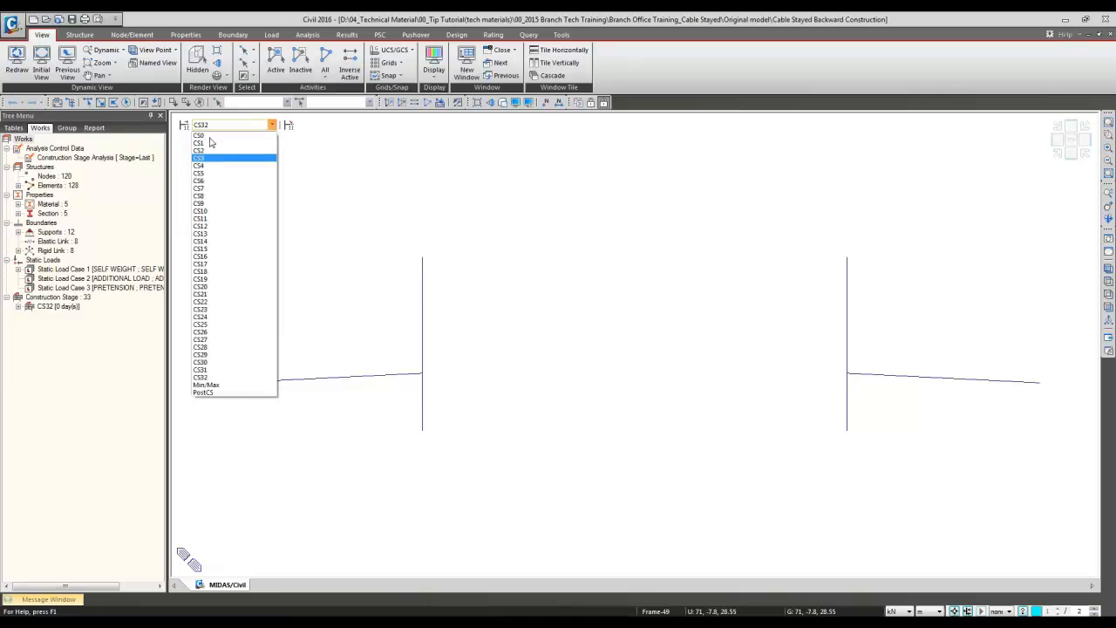
click(213, 137)
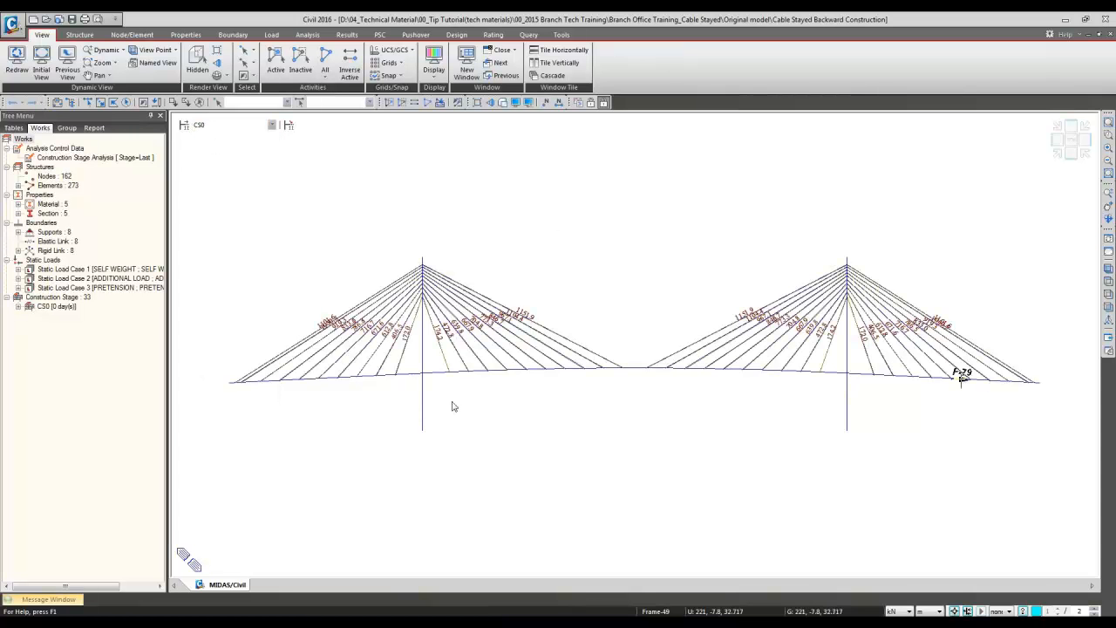
double_click(59, 289)
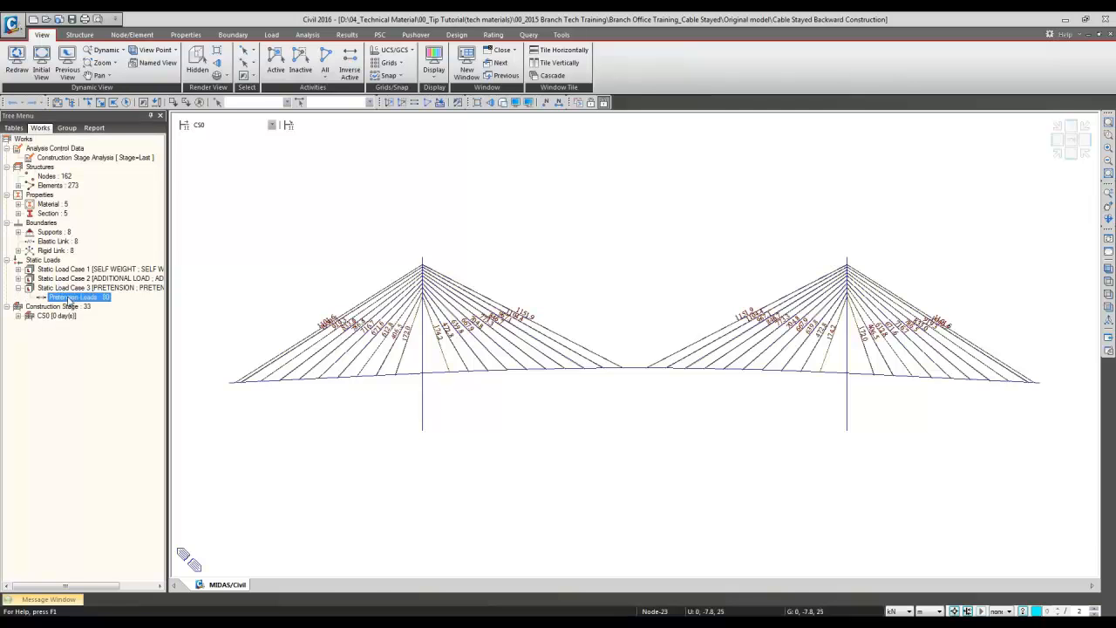
right_click(72, 297)
click(98, 352)
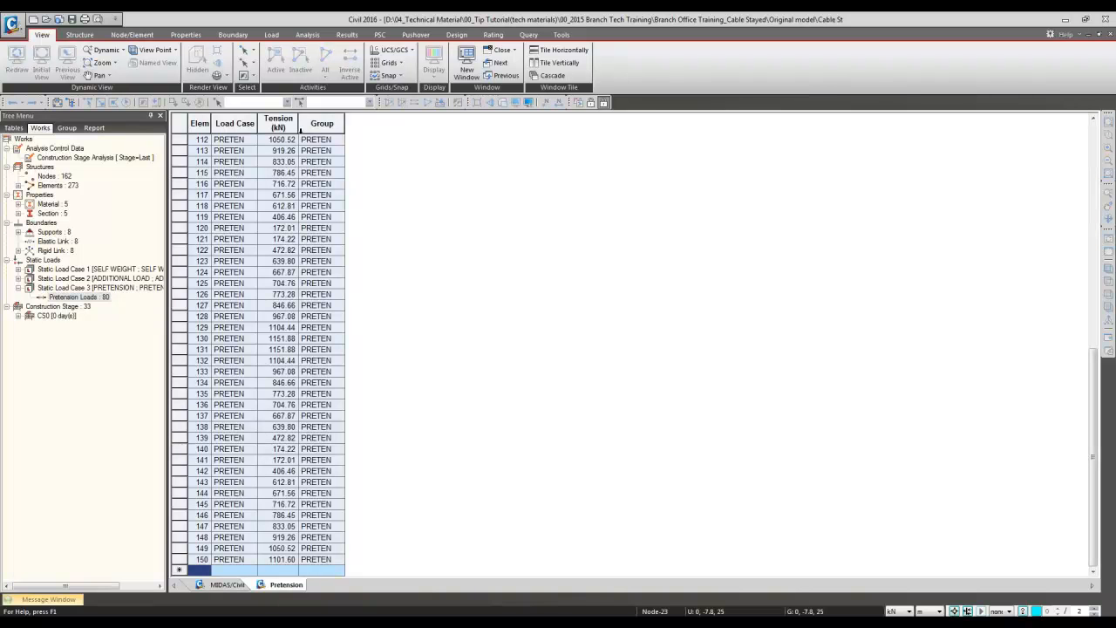
Step: Examine the cable tension values in the pretension table and widen its Group column
drag(281, 140, 281, 389)
drag(344, 123, 370, 123)
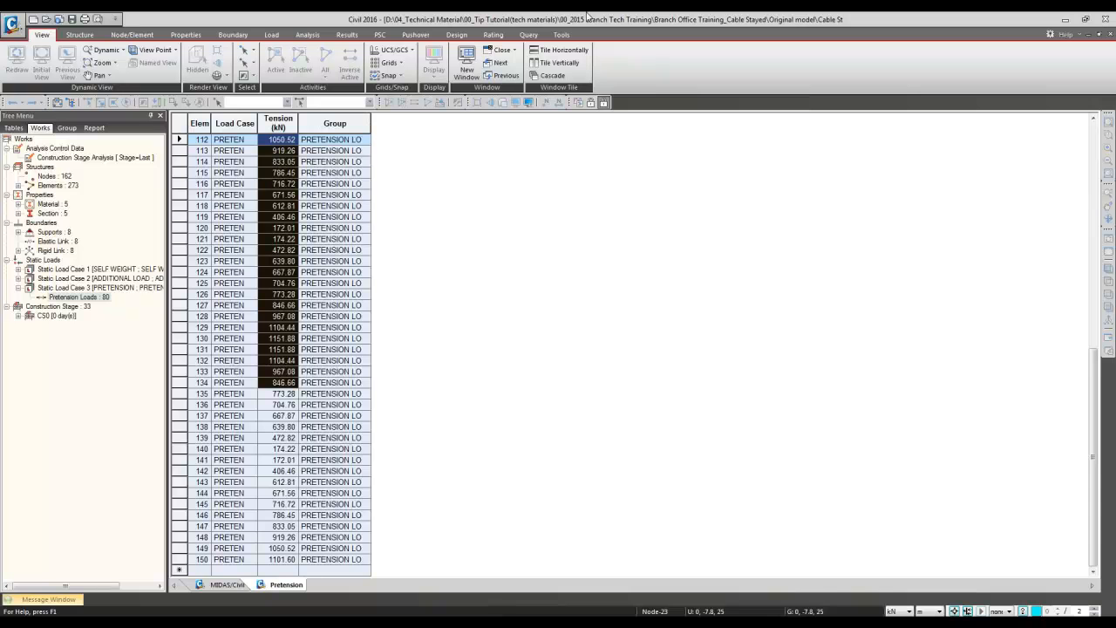
drag(278, 143, 282, 327)
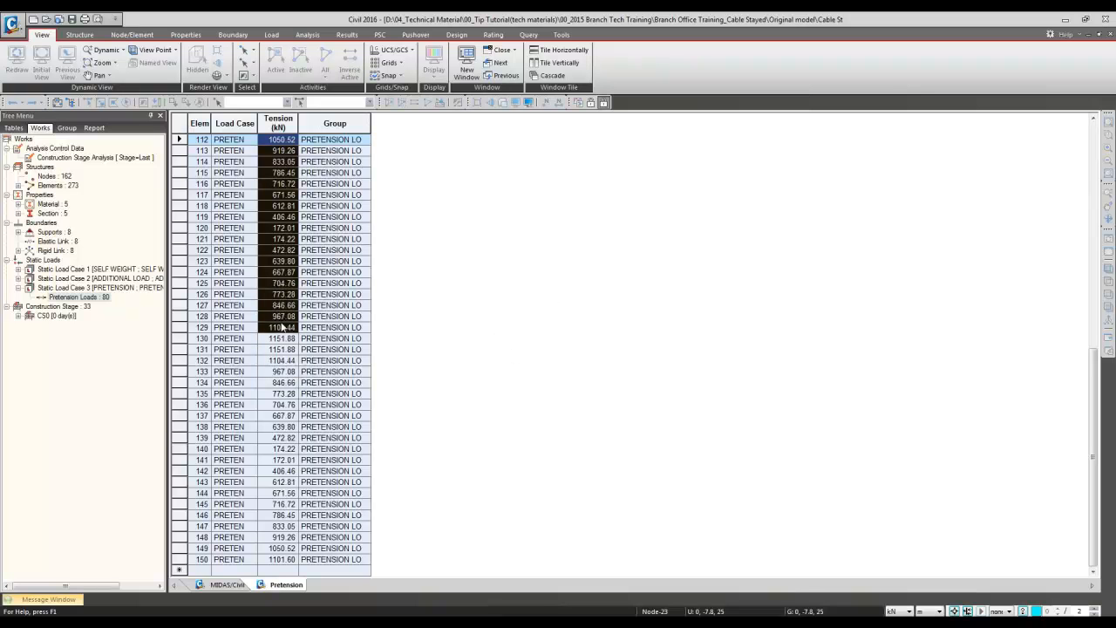
click(278, 206)
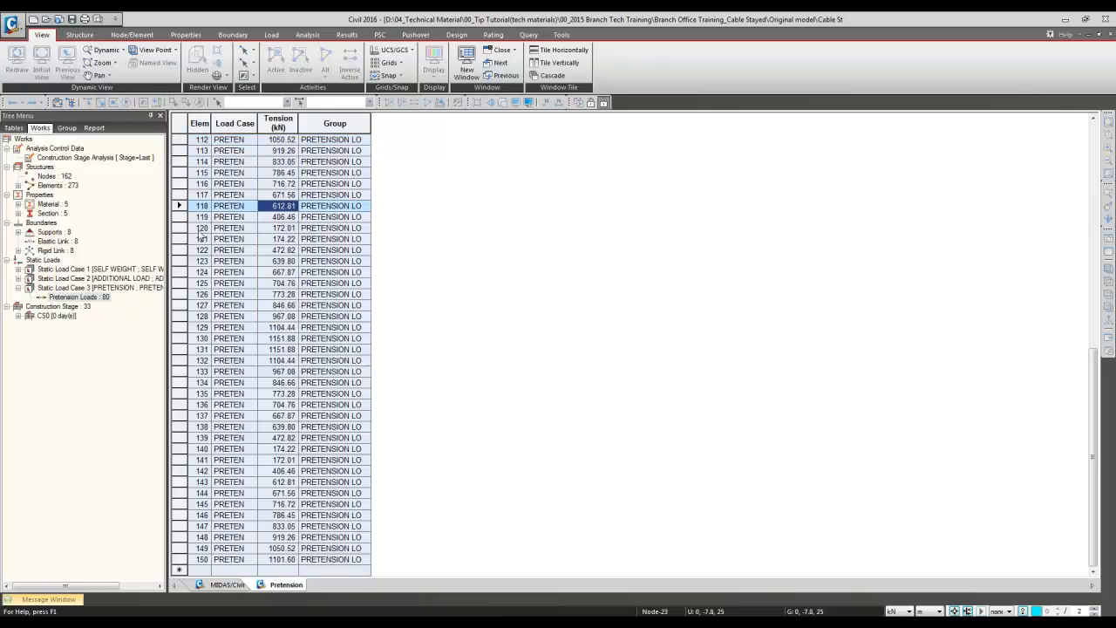
Step: Return to the model view and plot the truss forces for CS: Dead Load with contour, values and legend
click(225, 584)
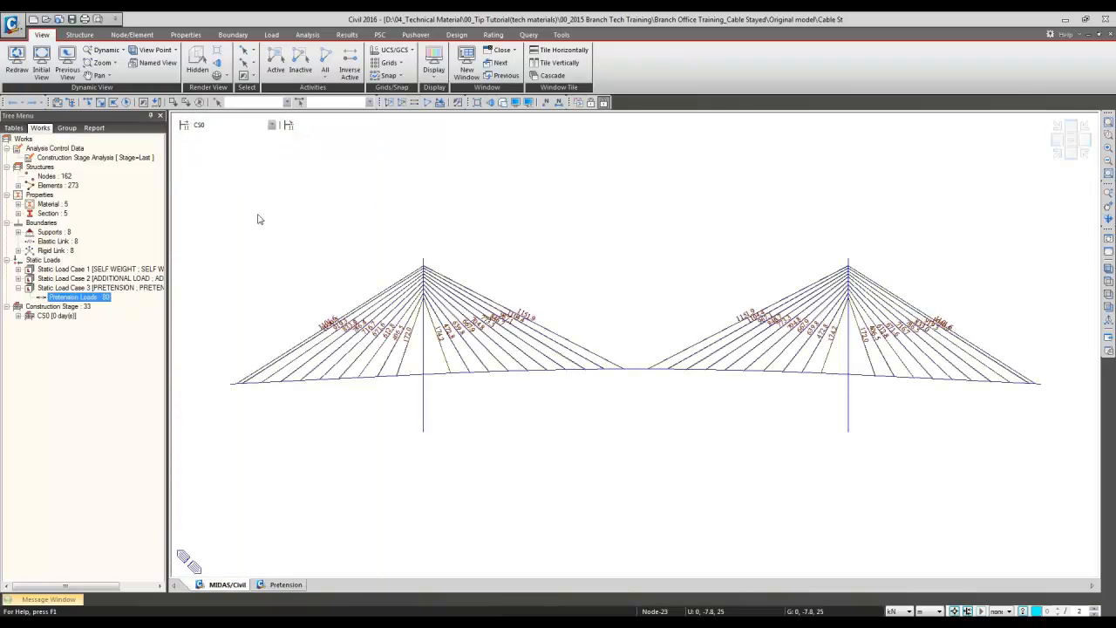
right_click(300, 187)
mouse_move(341, 225)
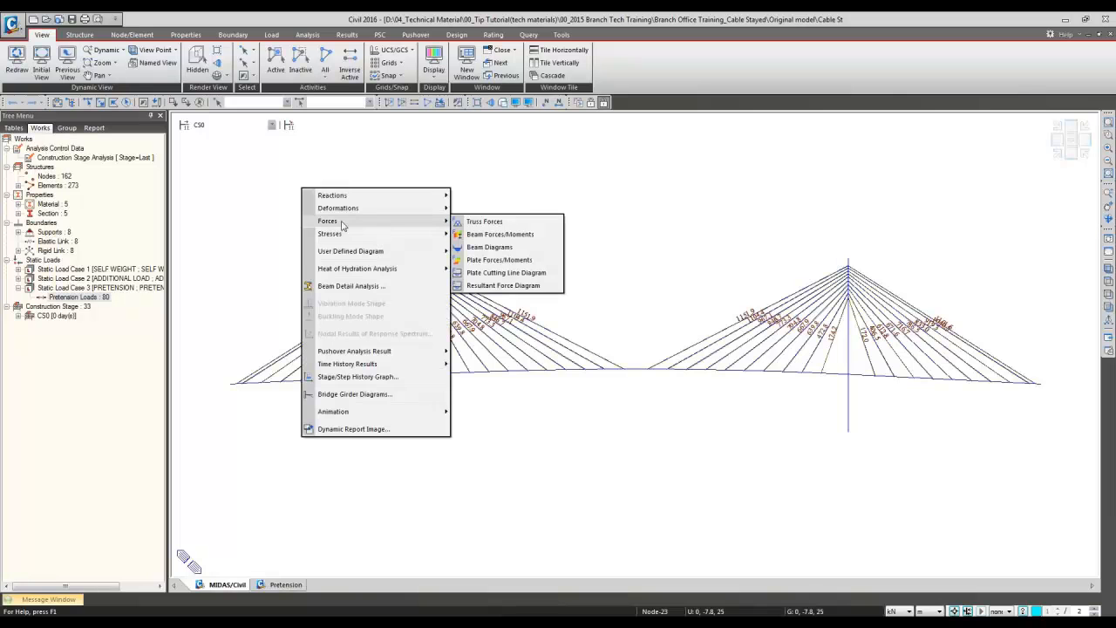
click(495, 225)
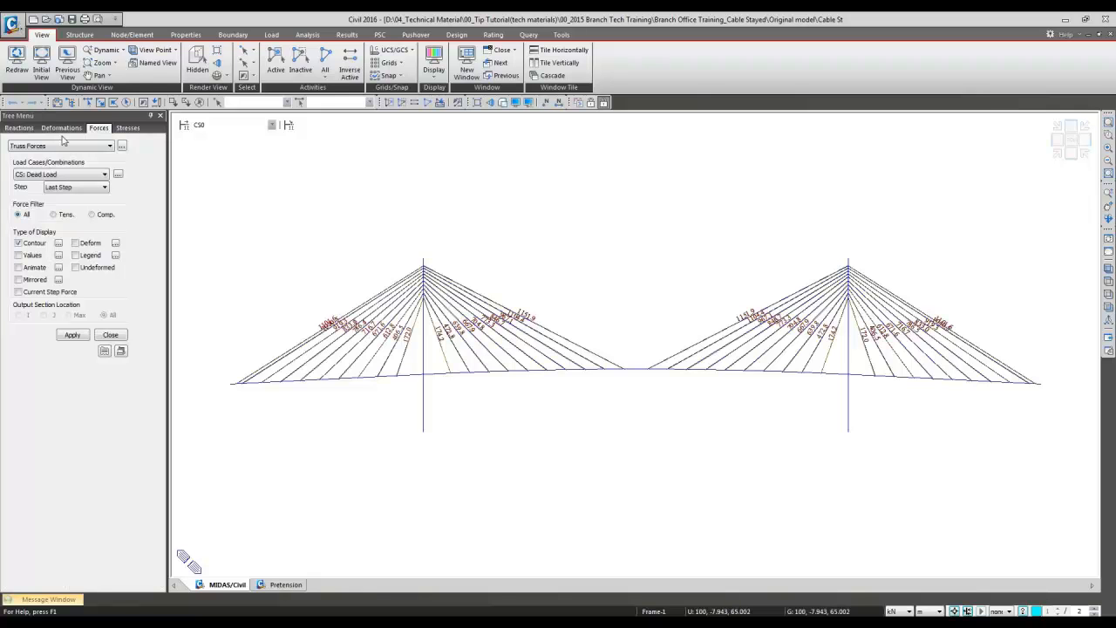
click(91, 257)
click(36, 256)
click(74, 336)
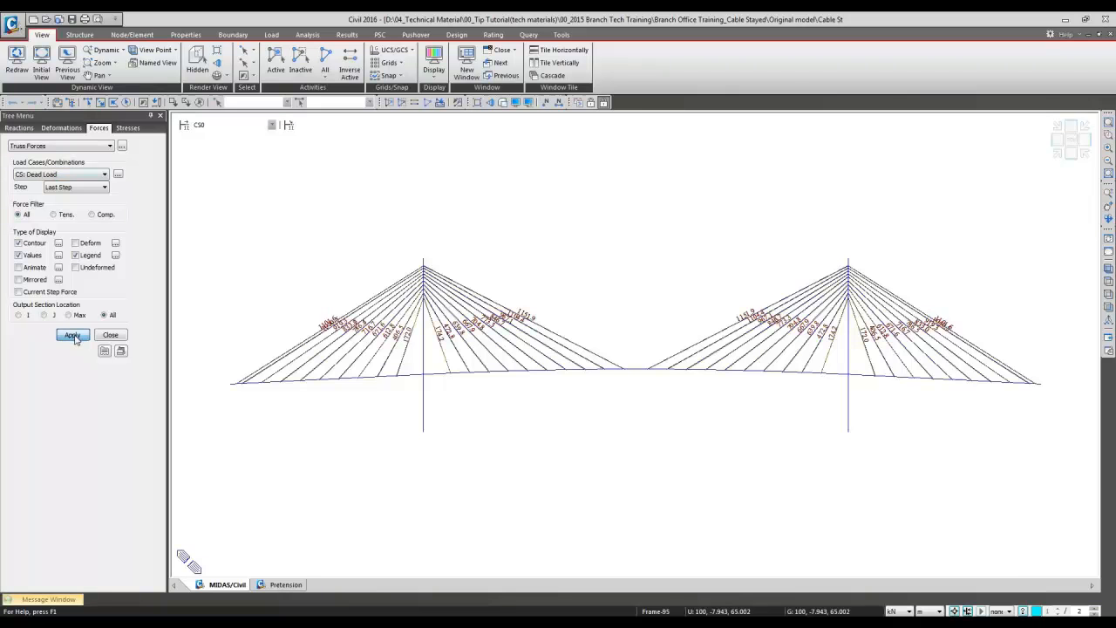
Step: Change the truss force load case to CS: Summation and apply it to the plot
click(50, 177)
click(49, 193)
click(73, 335)
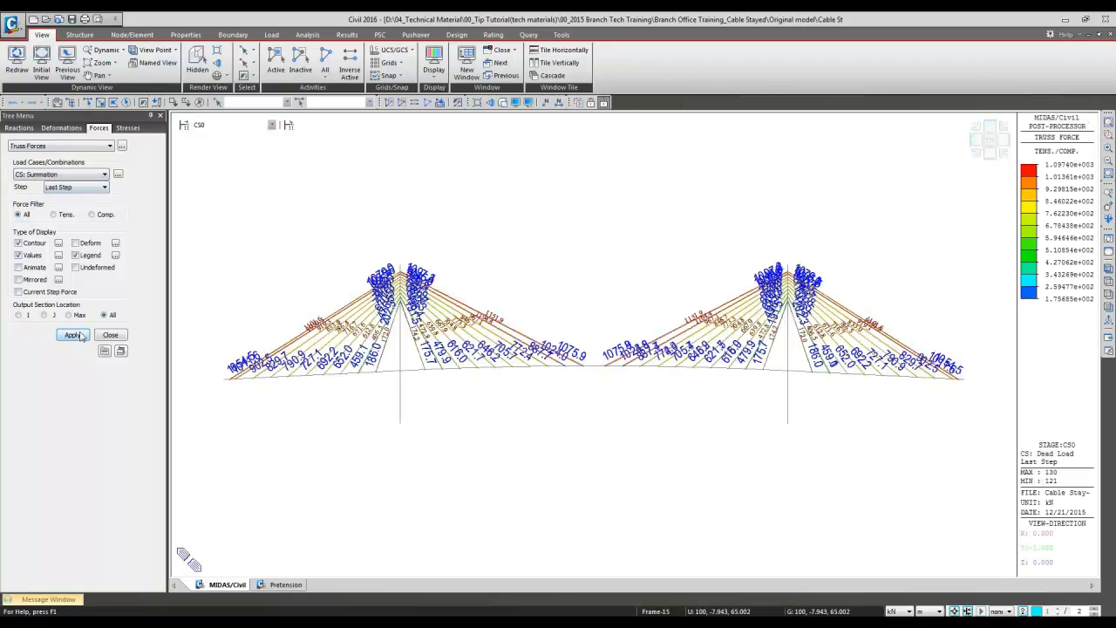
Step: Step the truss force plot from stage CS0 to CS2 and back to CS1 to examine the cable forces
click(239, 127)
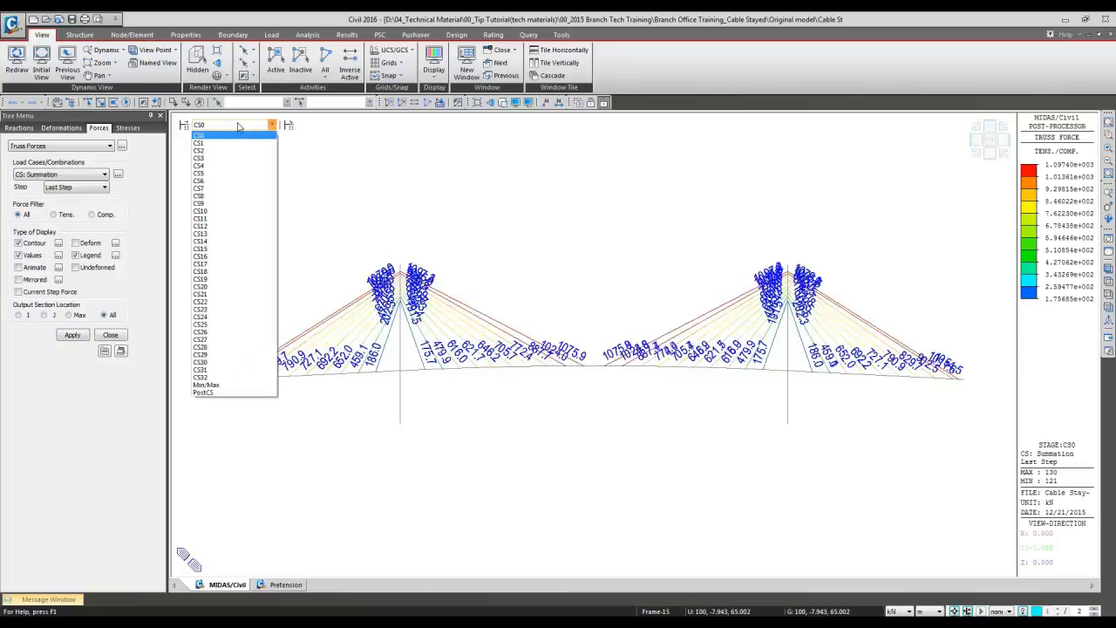
click(233, 136)
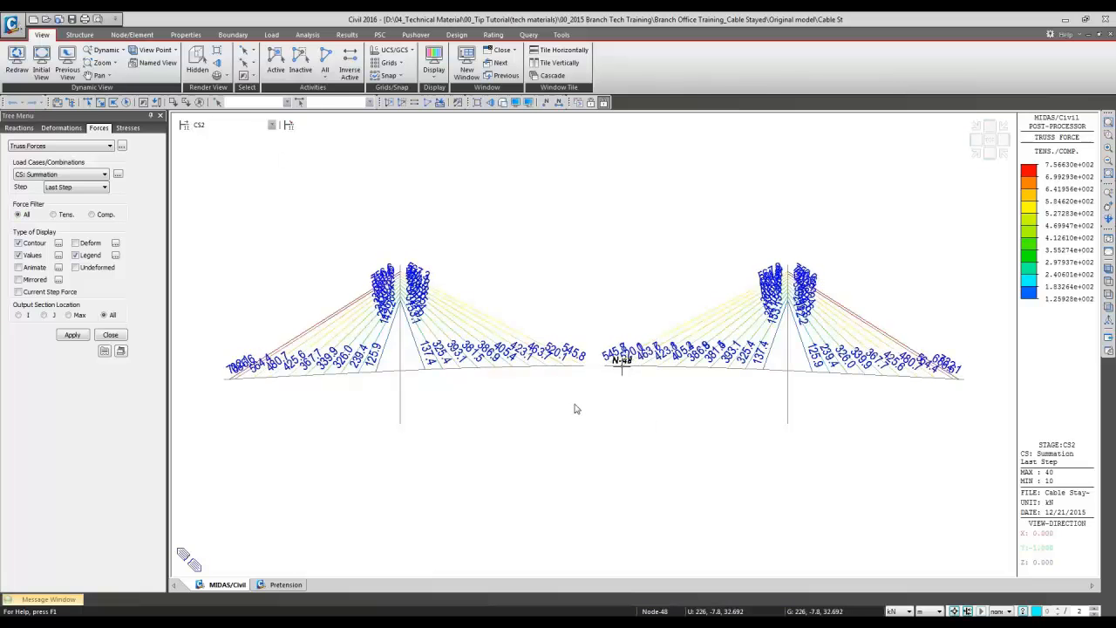
key(Up)
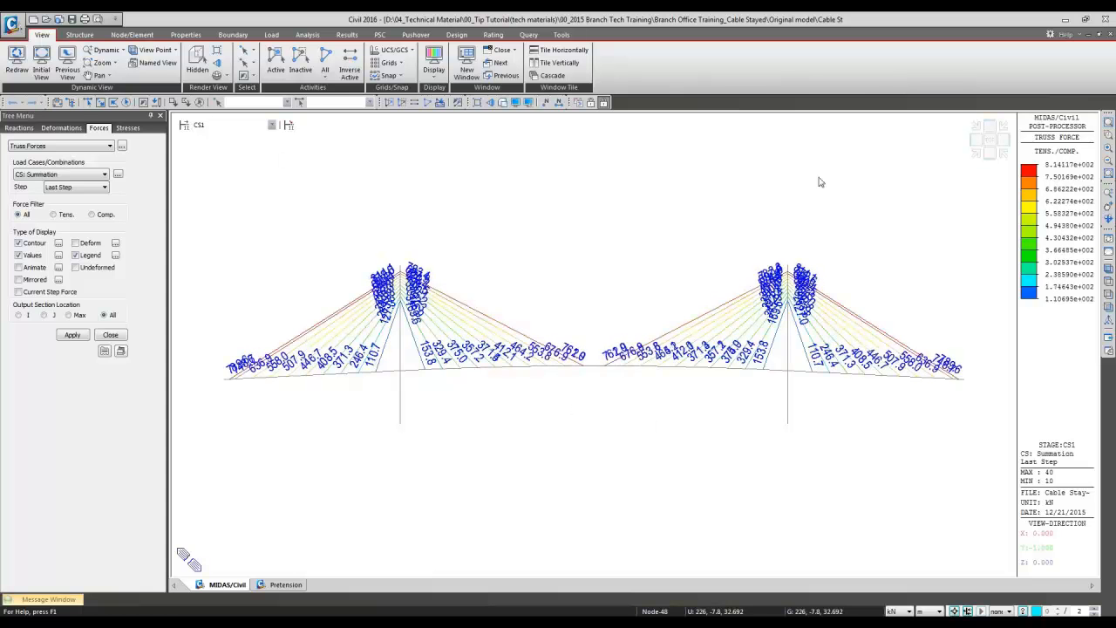
Step: Compare the inner cable forces of the first pylon up close between stages CS1 and CS2
drag(406, 241, 621, 402)
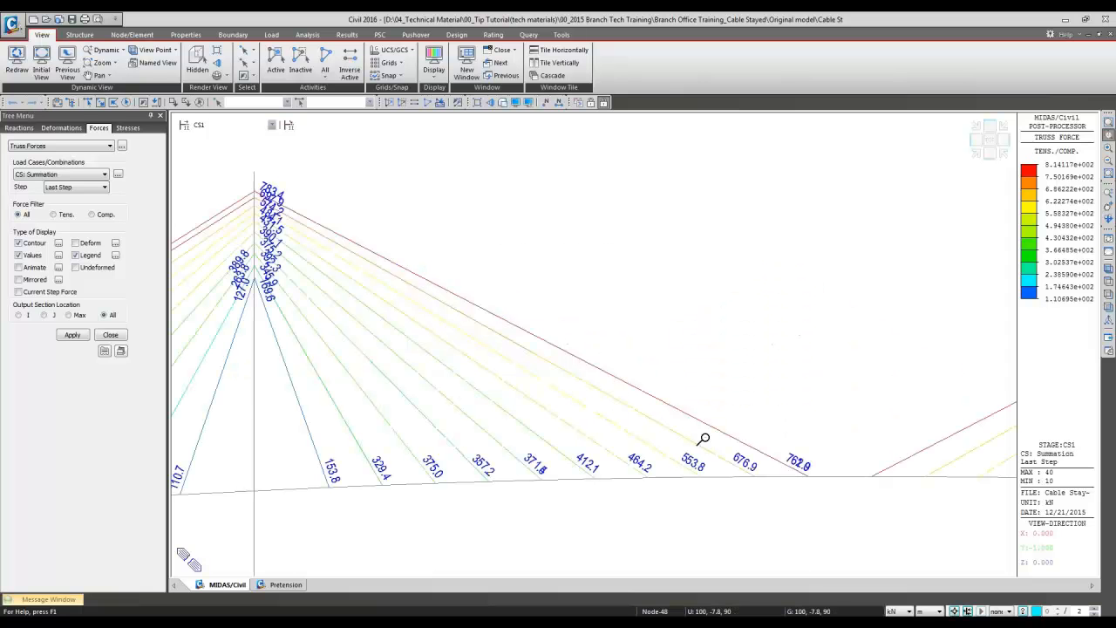
click(207, 125)
click(207, 133)
click(963, 610)
click(242, 125)
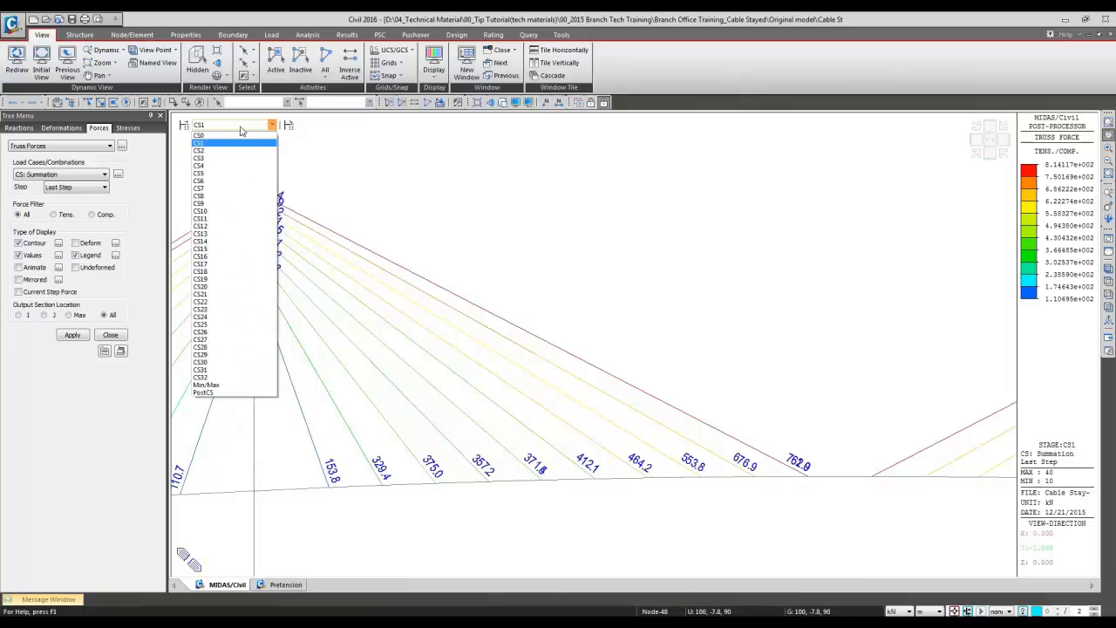
click(241, 131)
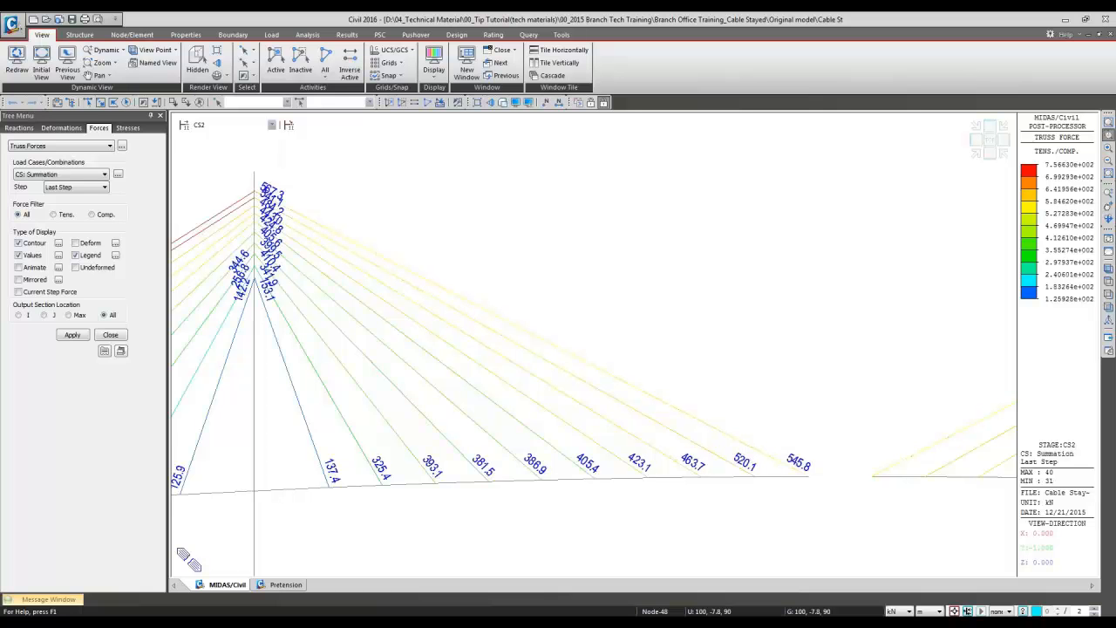
Step: Compare the inner cable forces between stages CS1, CS2 and CS3, ending on stage CS2
key(Up)
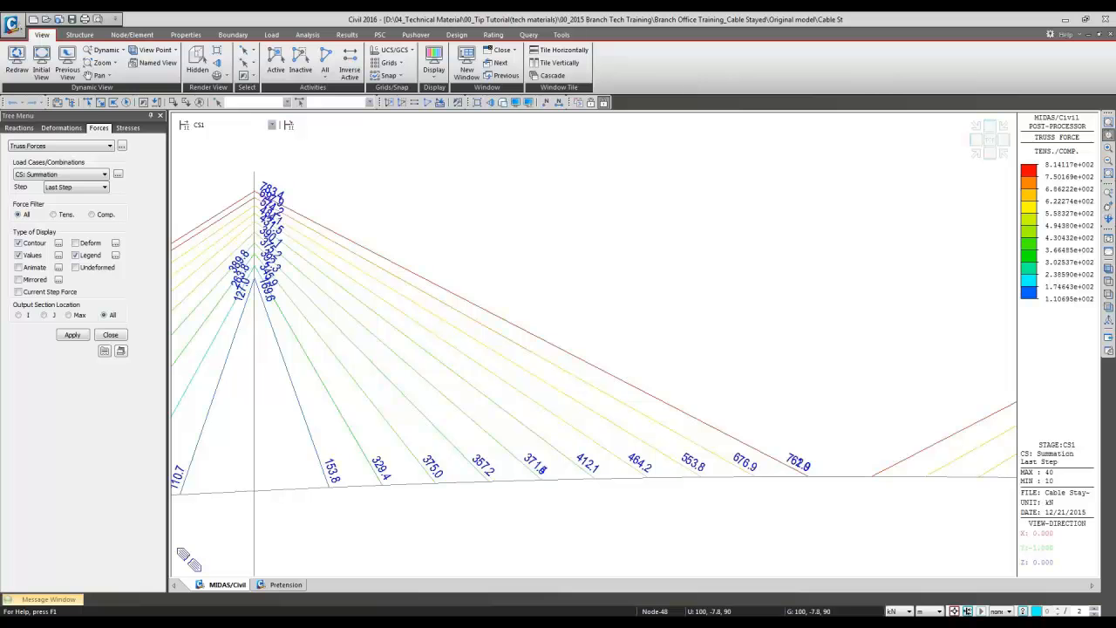
key(Down)
key(Down)
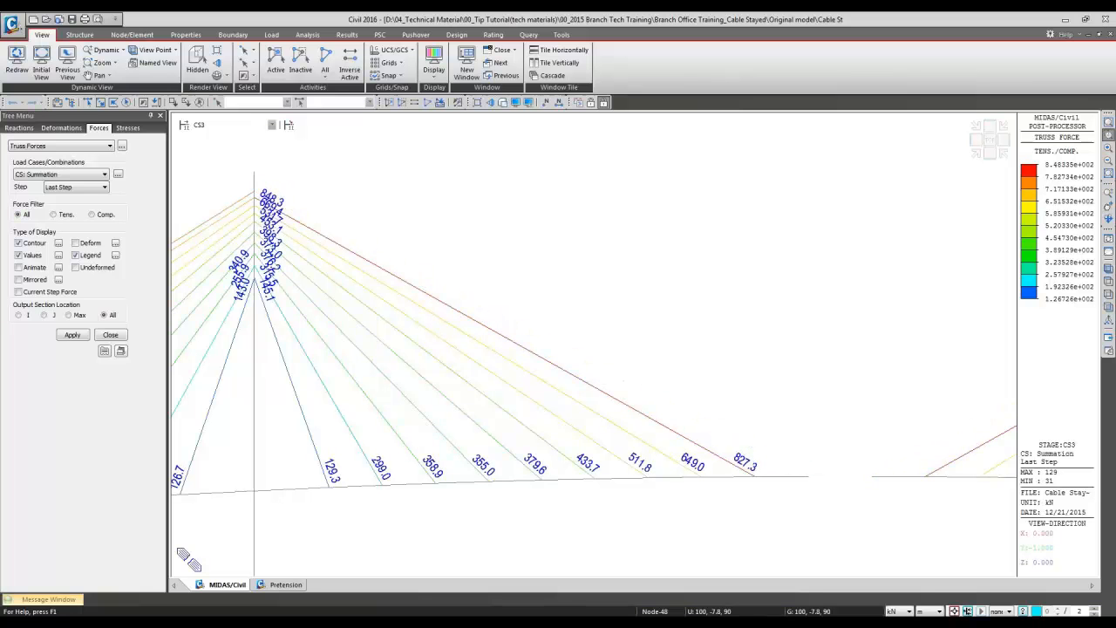
key(Down)
key(Up)
key(Up)
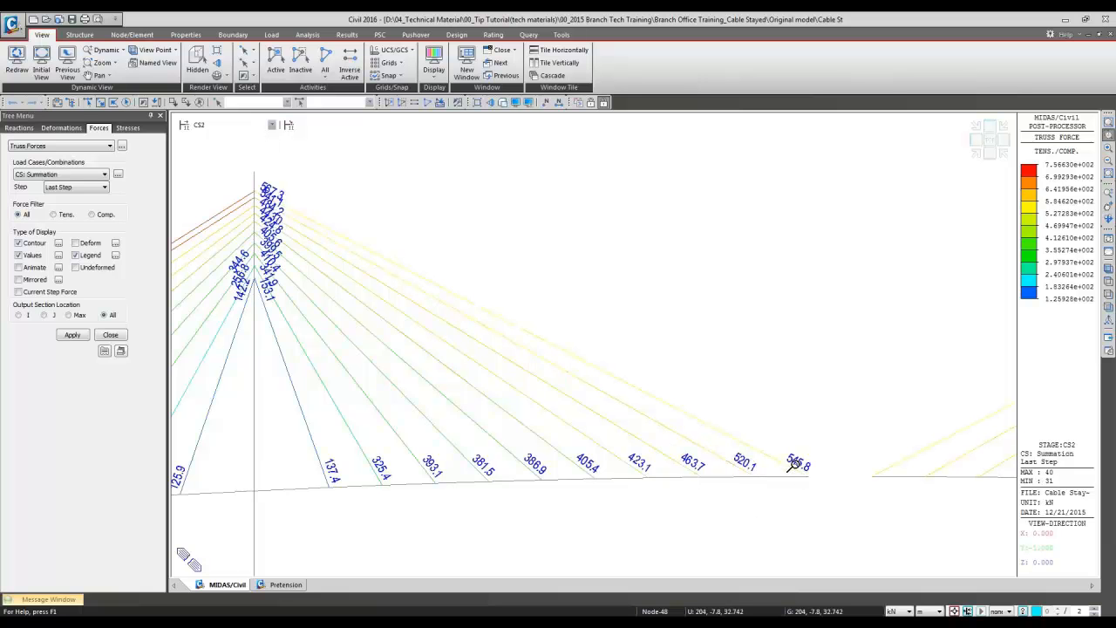
key(Down)
key(Up)
click(272, 124)
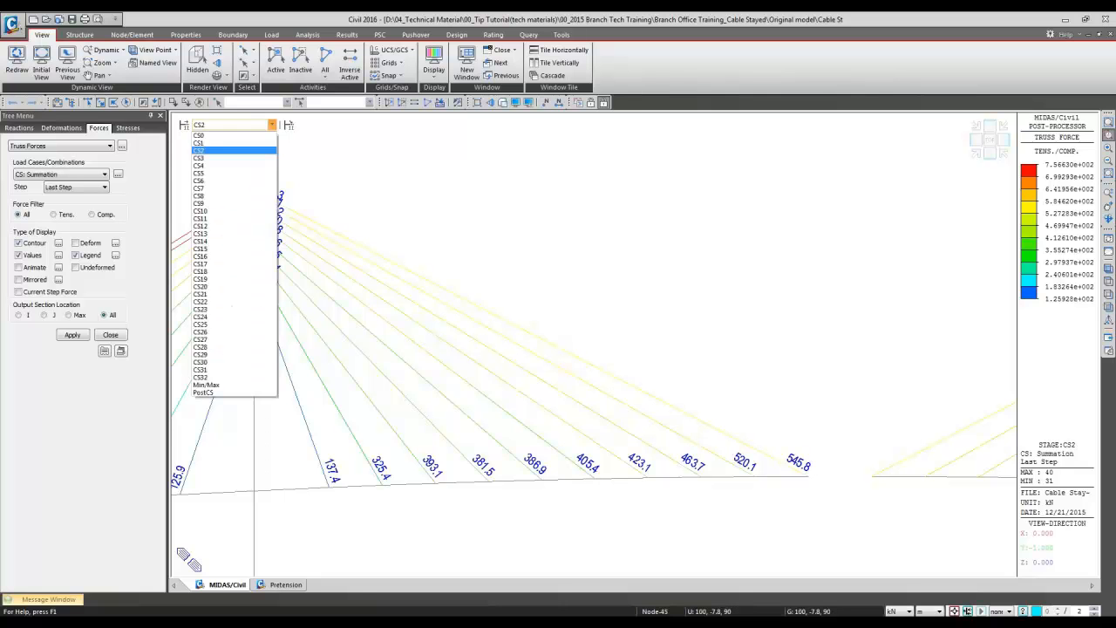
click(234, 150)
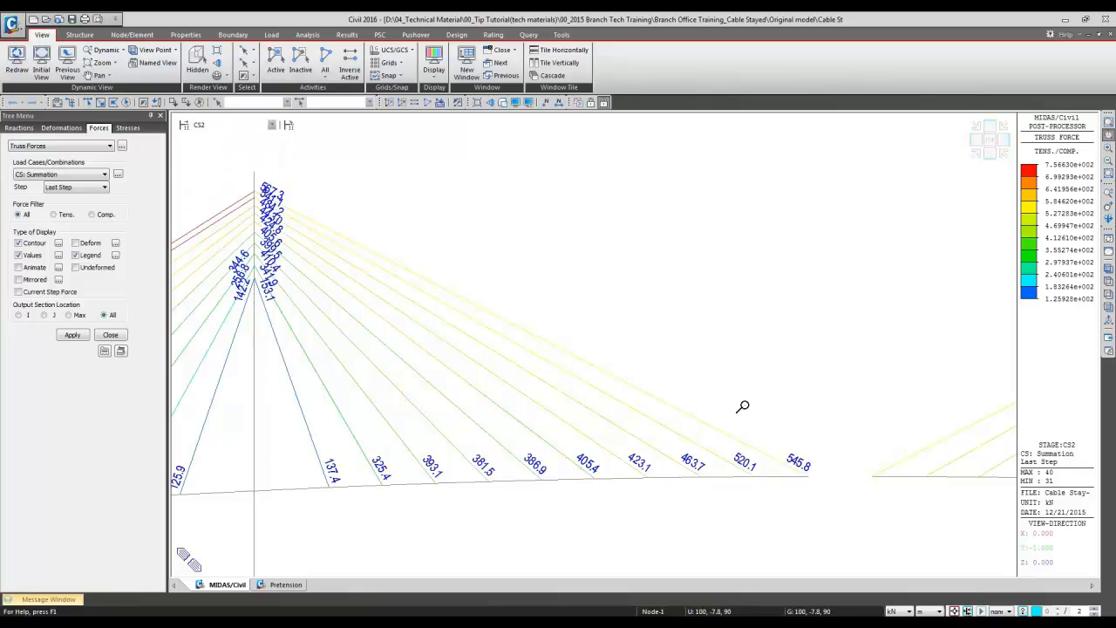
Step: Step the truss force plot from CS2 to CS6 and back to CS5 to examine the outermost cables, and minimize the program window
key(Down)
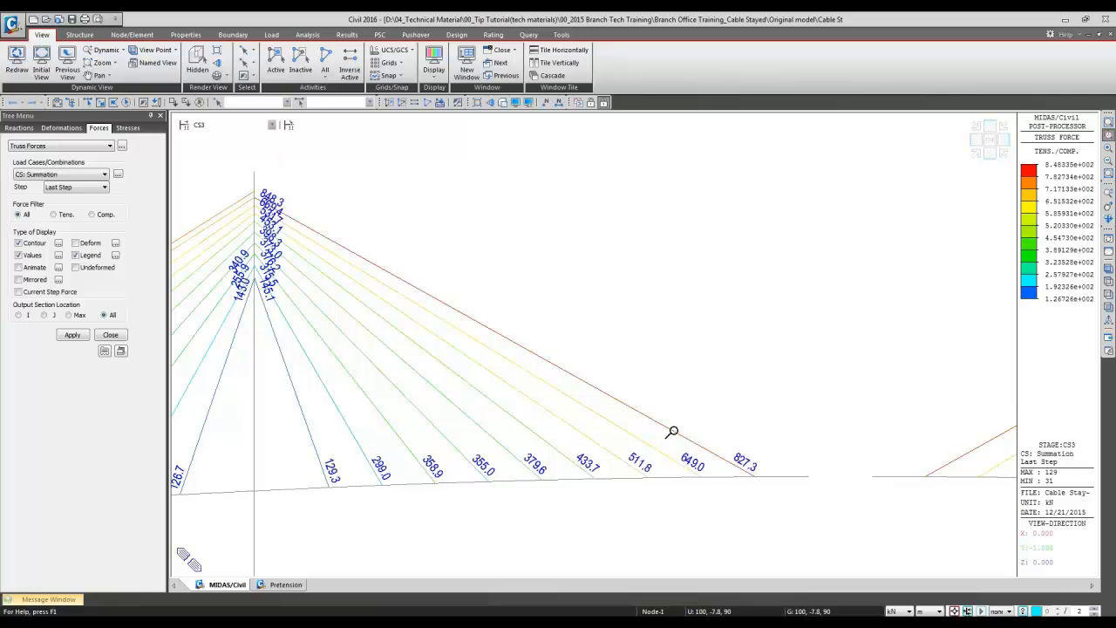
key(Down)
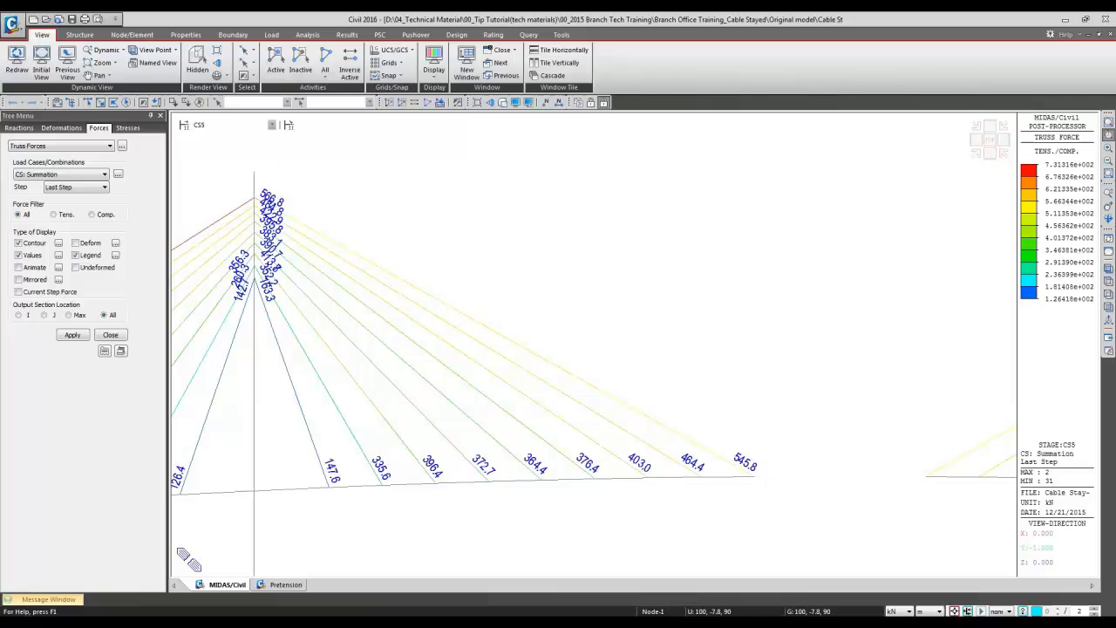
key(Up)
key(Down)
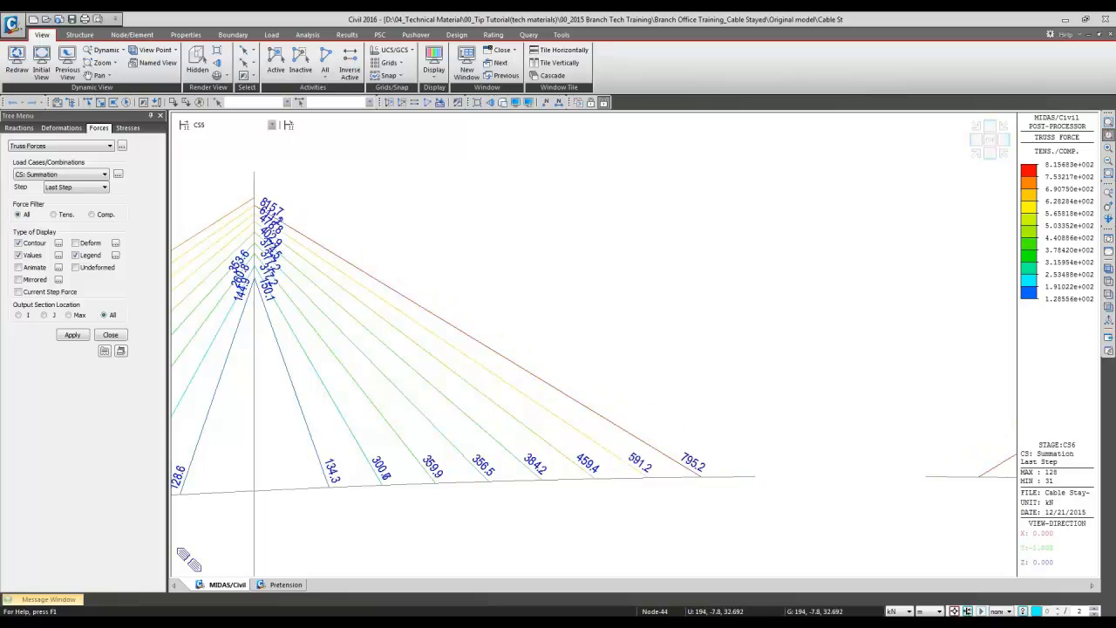
key(Up)
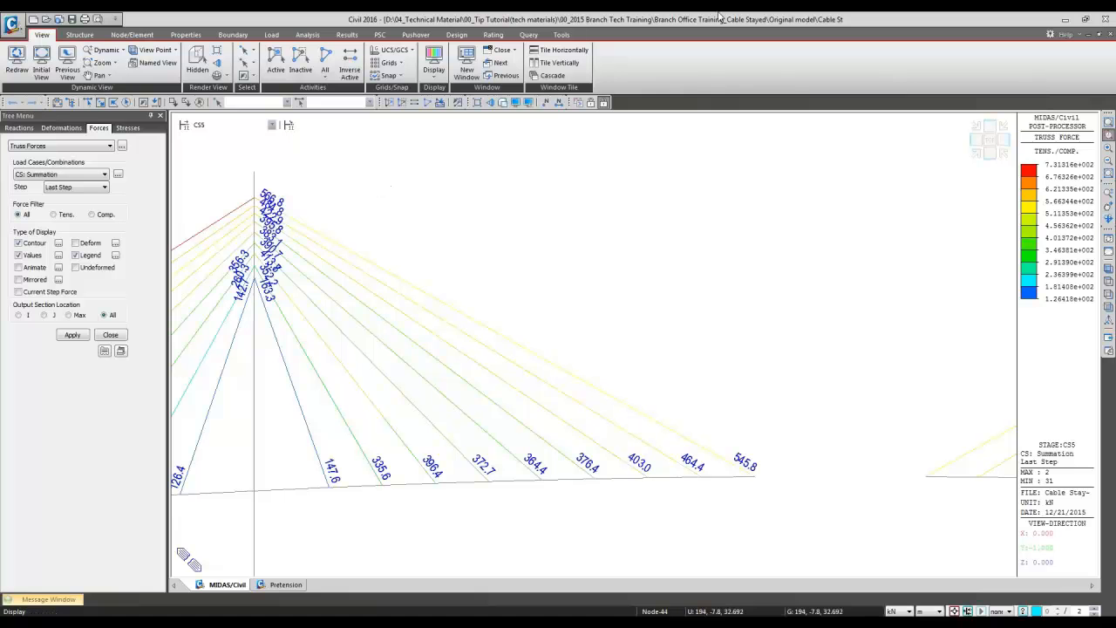
click(1064, 19)
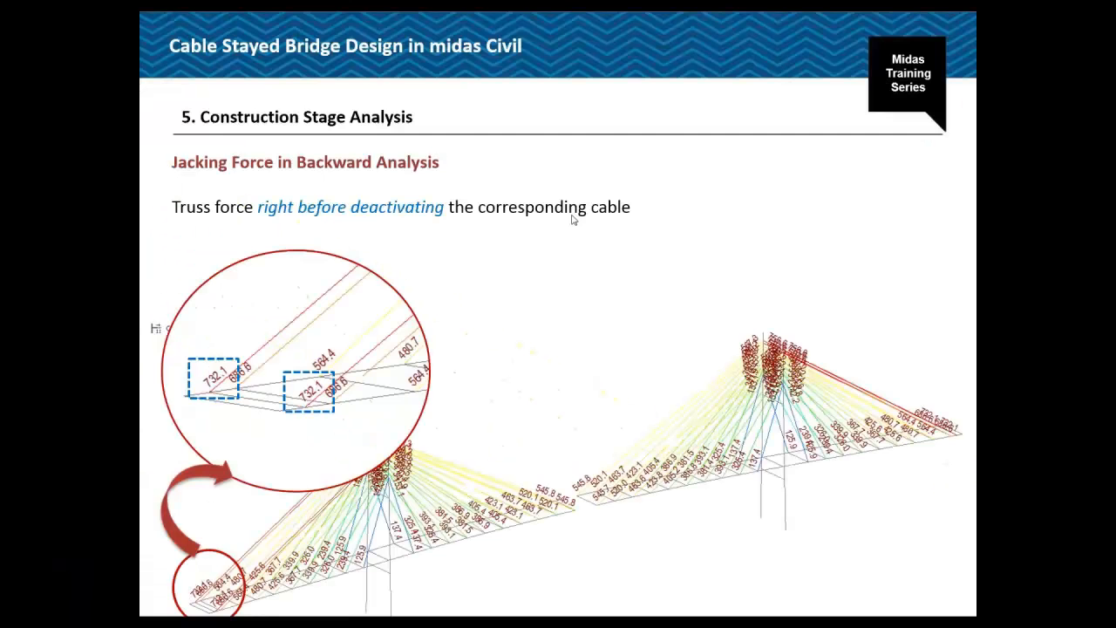
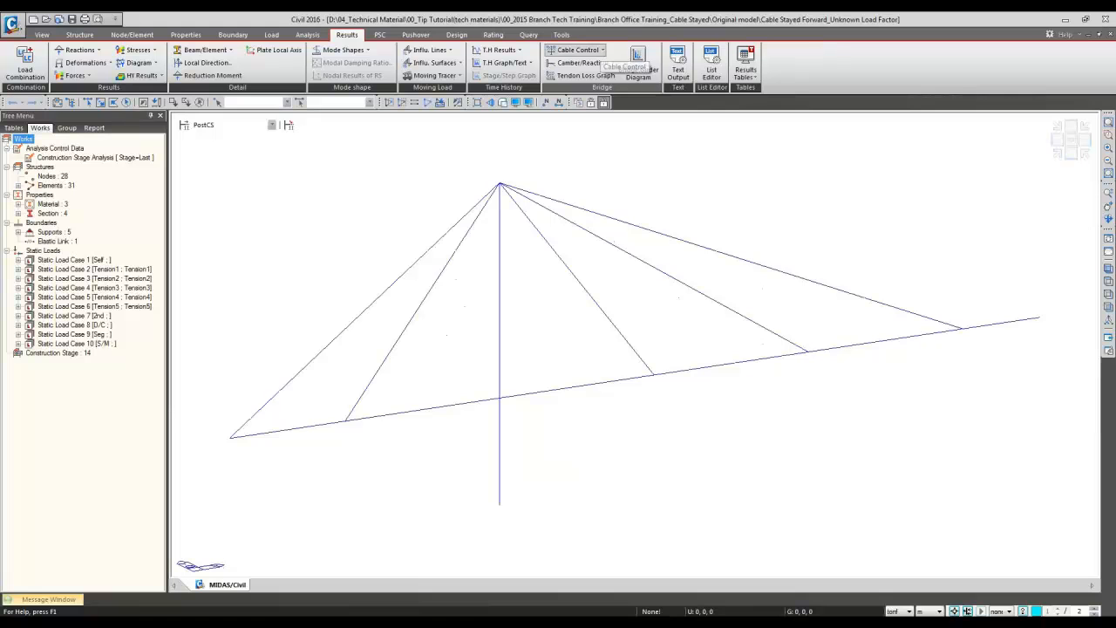
Step: Show construction stage CS01 of the forward unknown load factor model in front view
click(599, 50)
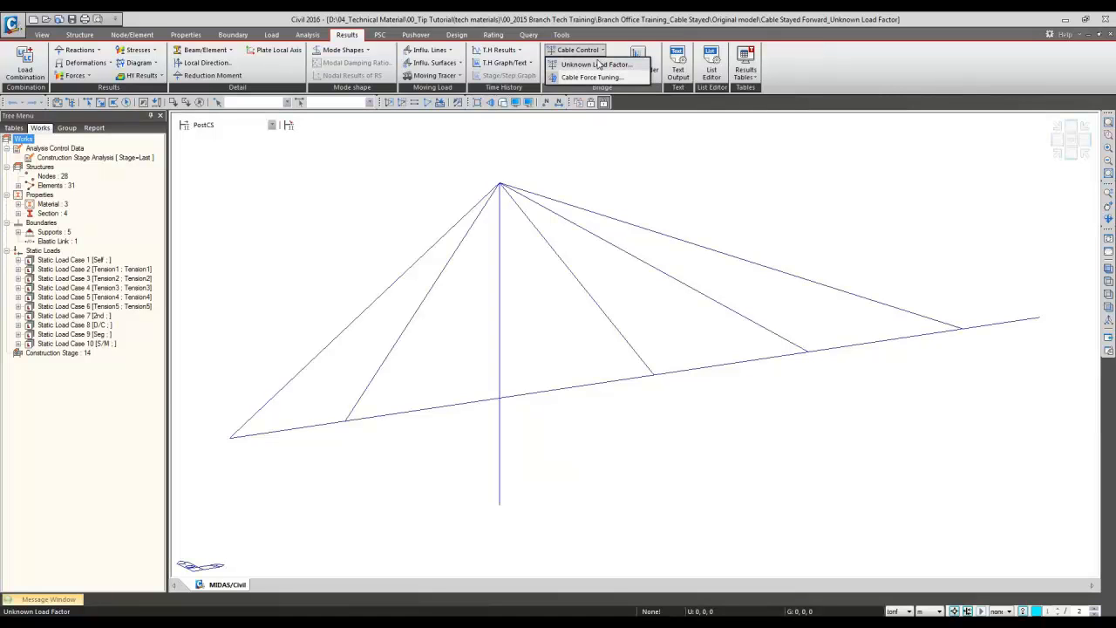
click(220, 128)
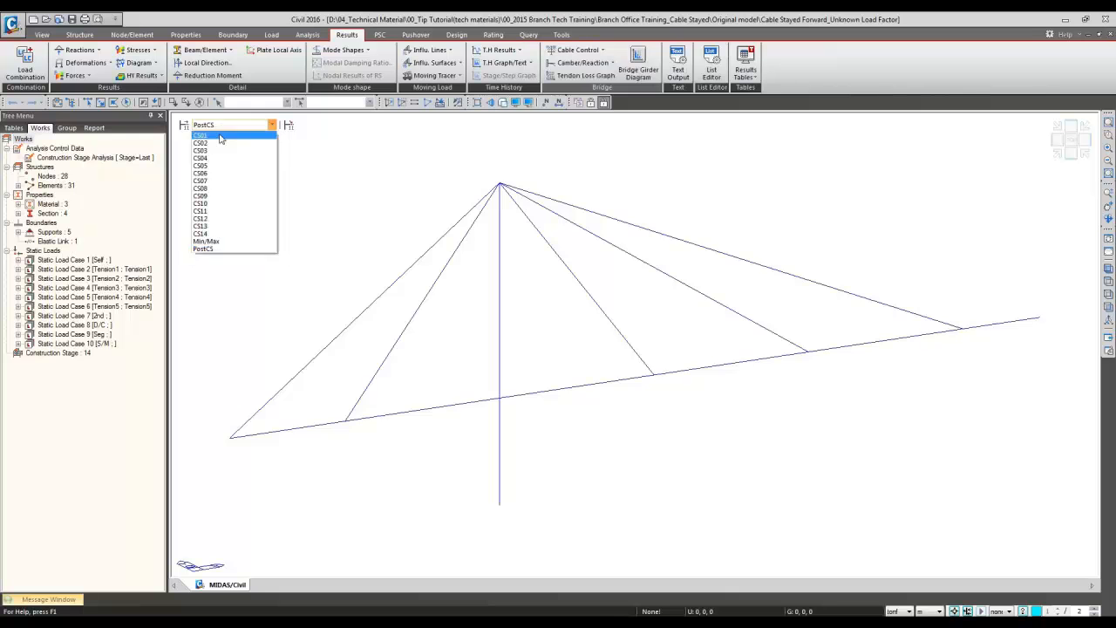
click(221, 138)
click(1108, 306)
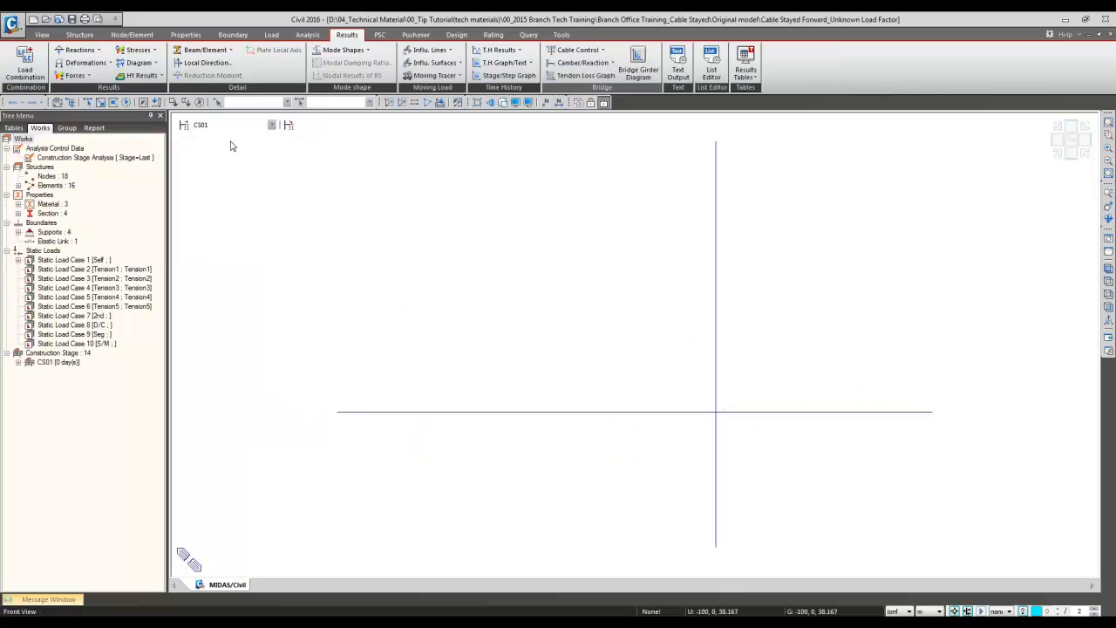
Step: Step the model from stage CS01 through CS14 to examine the erection sequence of girder segments and cables
click(242, 125)
click(241, 132)
key(Down)
key(Down)
key(Down)
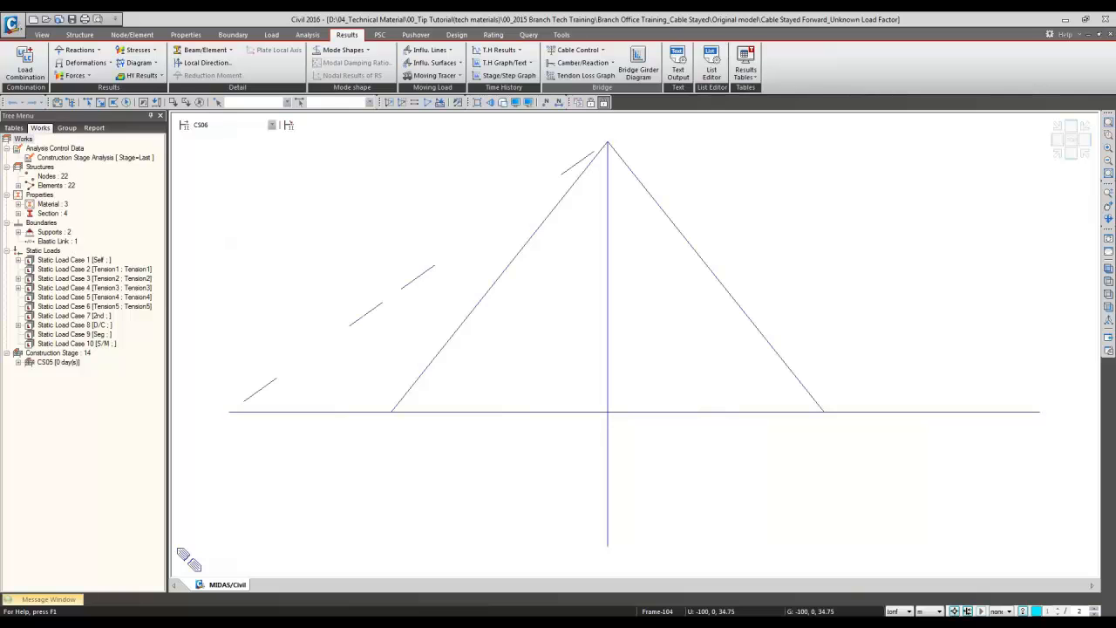
key(Down)
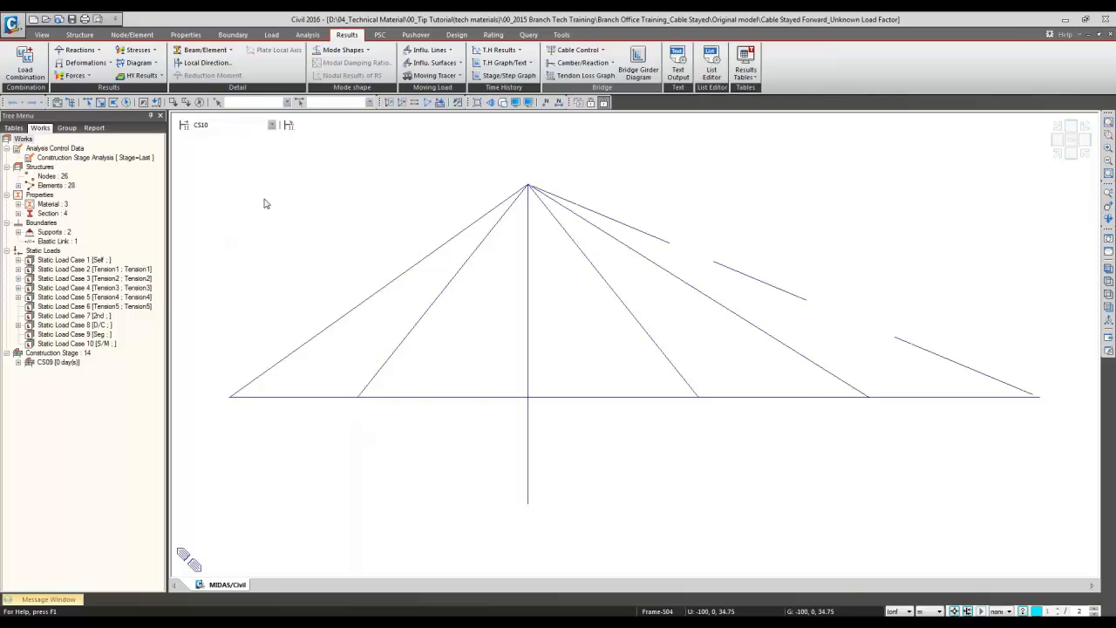
key(Down)
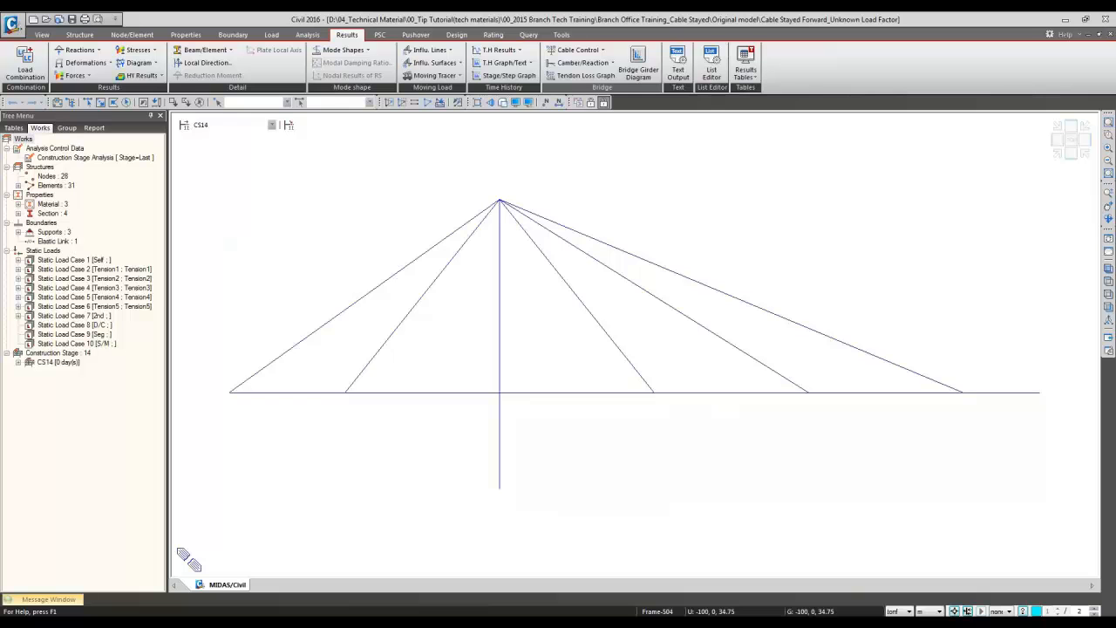
click(221, 128)
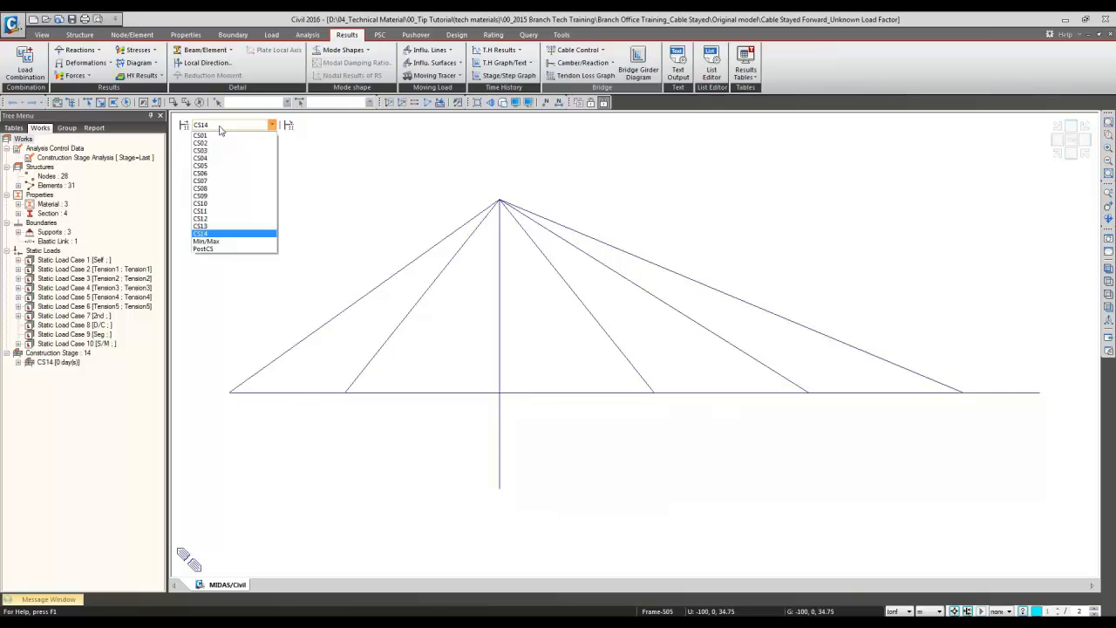
click(221, 128)
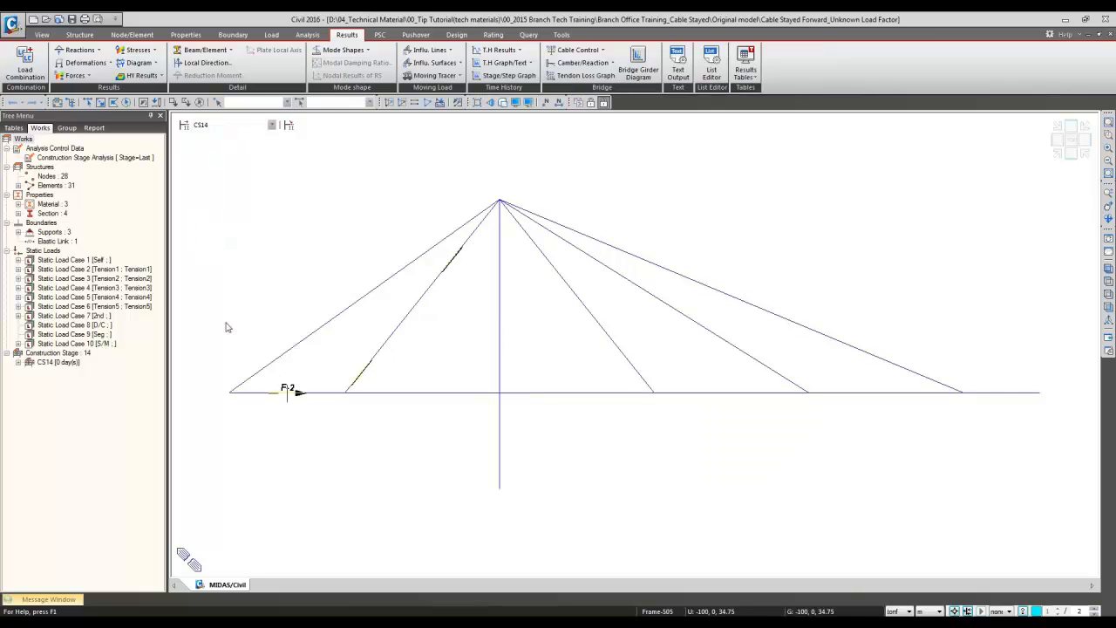
Step: Expand the static loads and display the pretension loads of load cases Tension1, Tension2 and Tension3 one after another
double_click(43, 252)
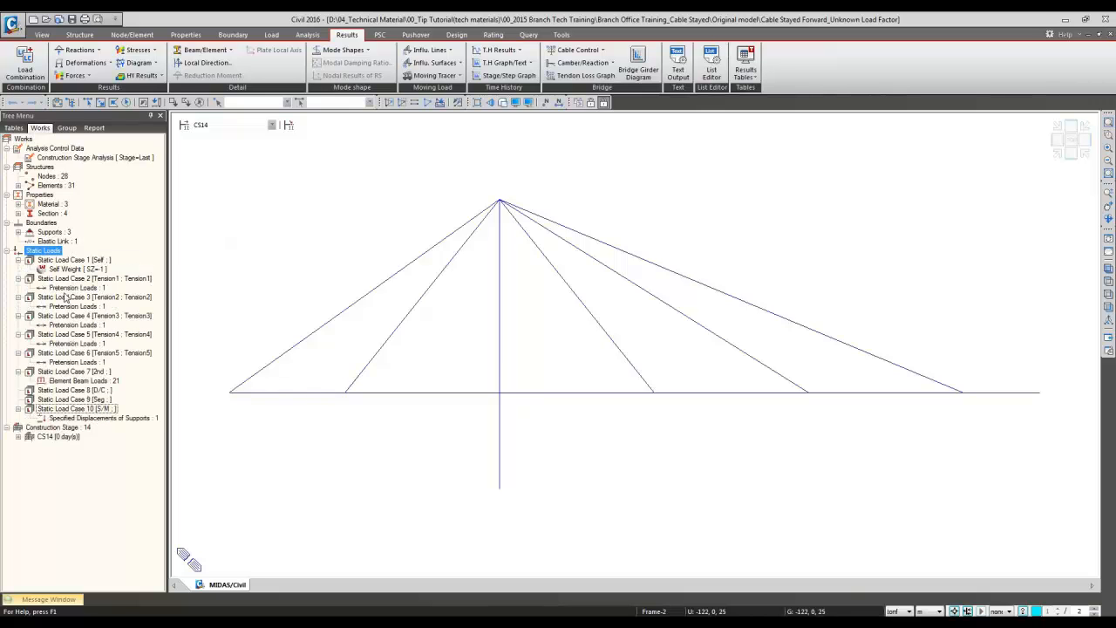
right_click(74, 288)
click(110, 318)
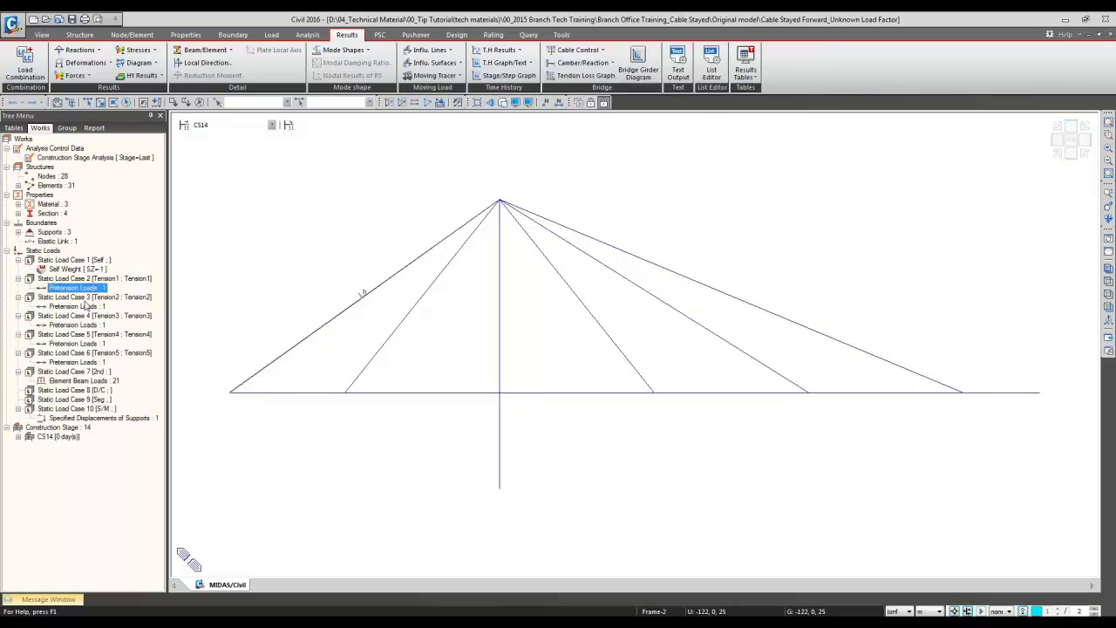
right_click(61, 307)
click(87, 339)
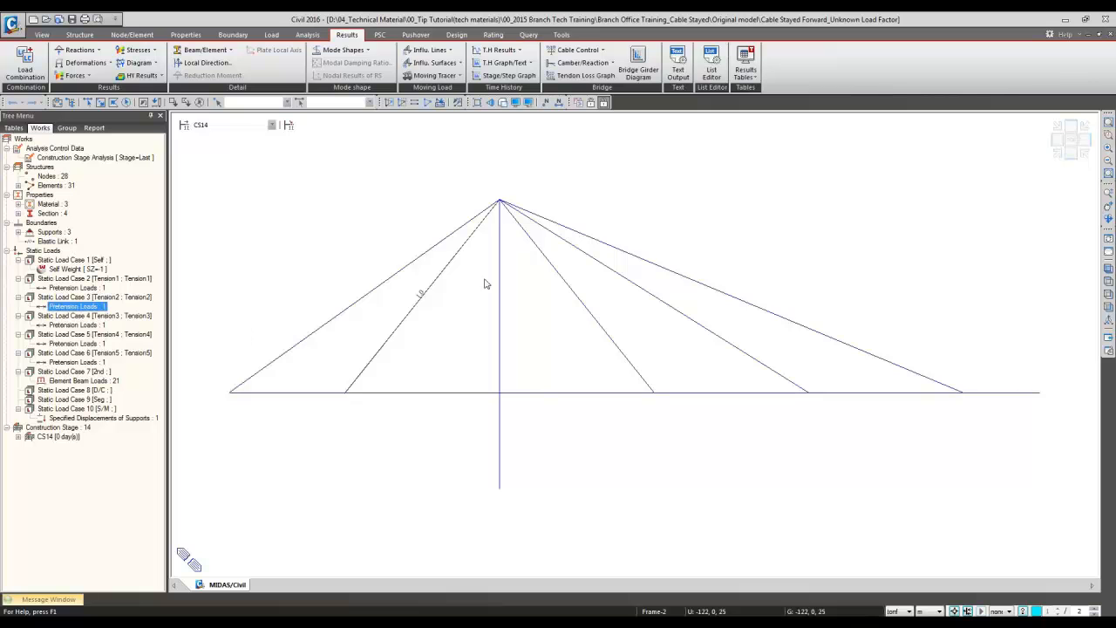
right_click(74, 324)
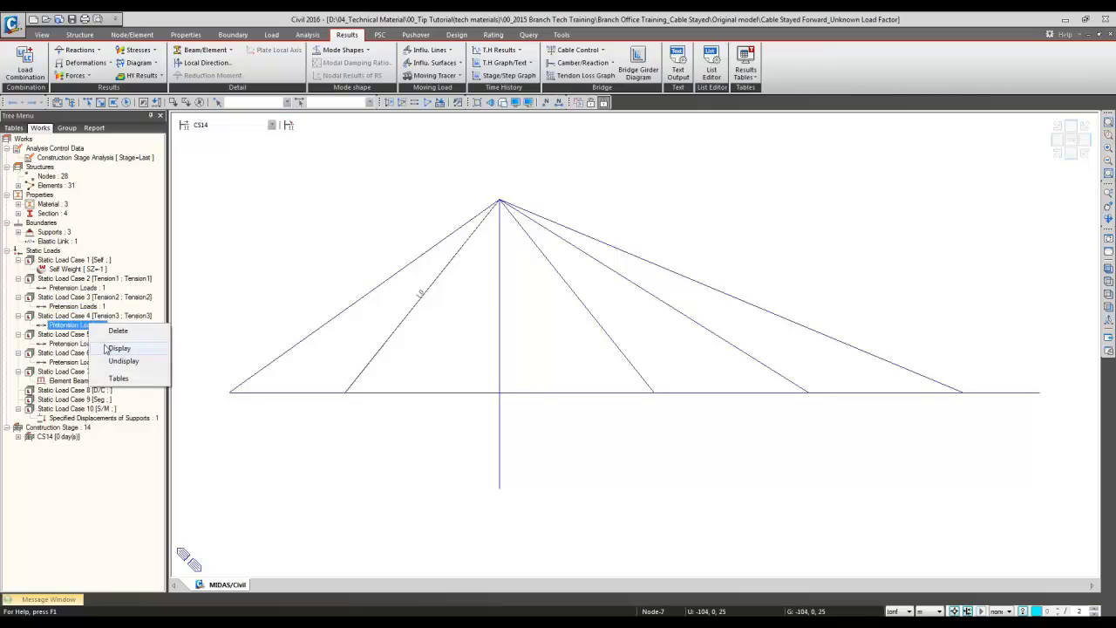
click(105, 348)
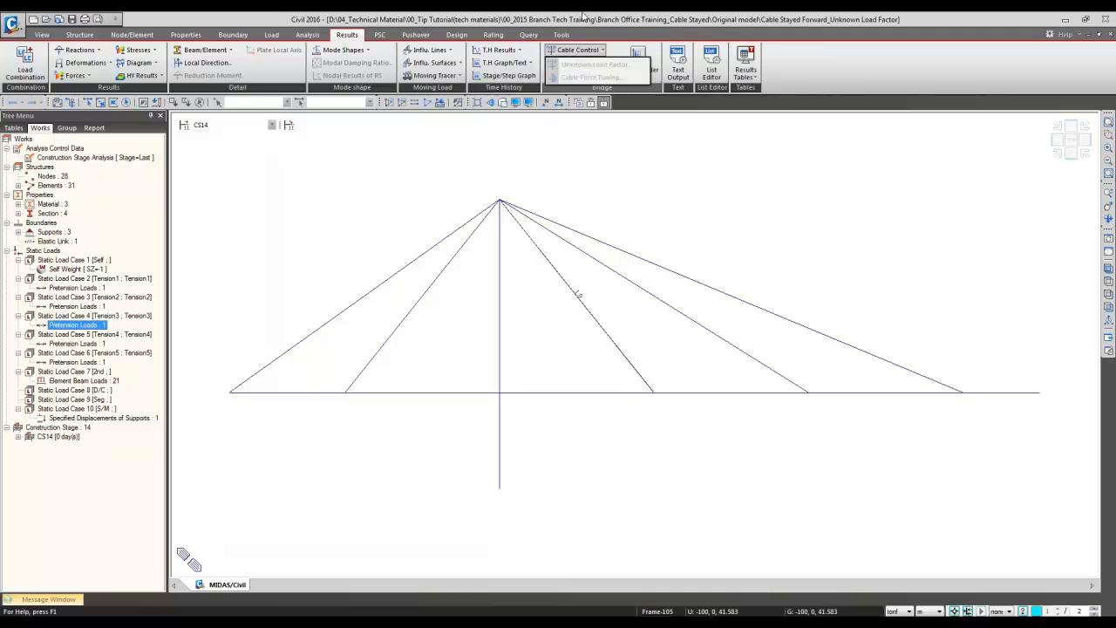
Step: Switch to the PostCS stage and open the Unknown Load Factor details of the Forward item, moving the dialog clear of the model
click(258, 125)
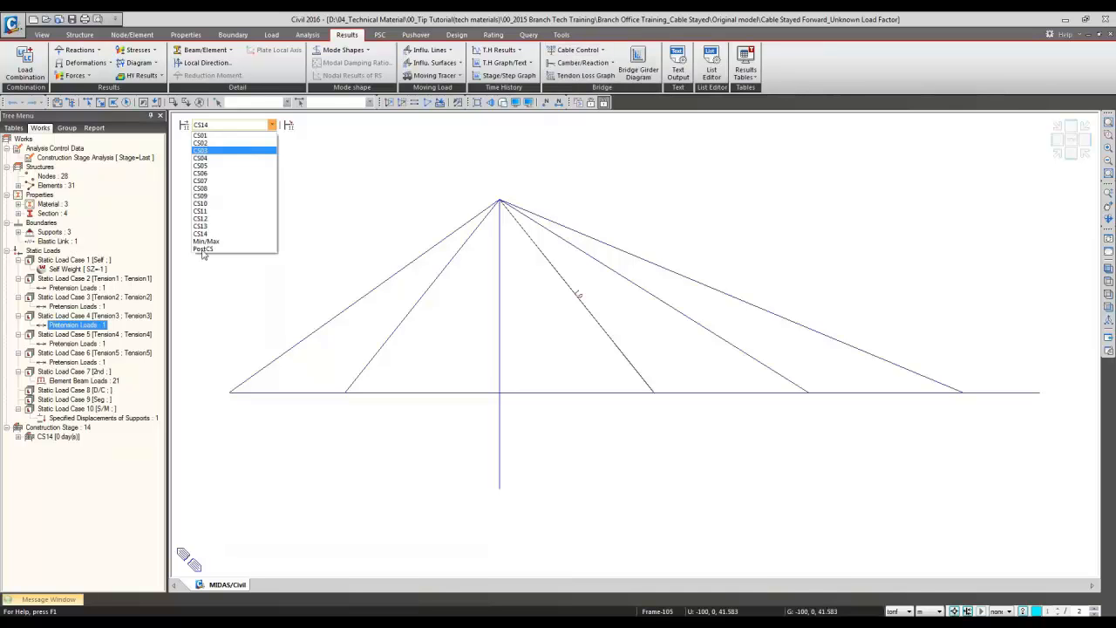
click(206, 248)
click(594, 50)
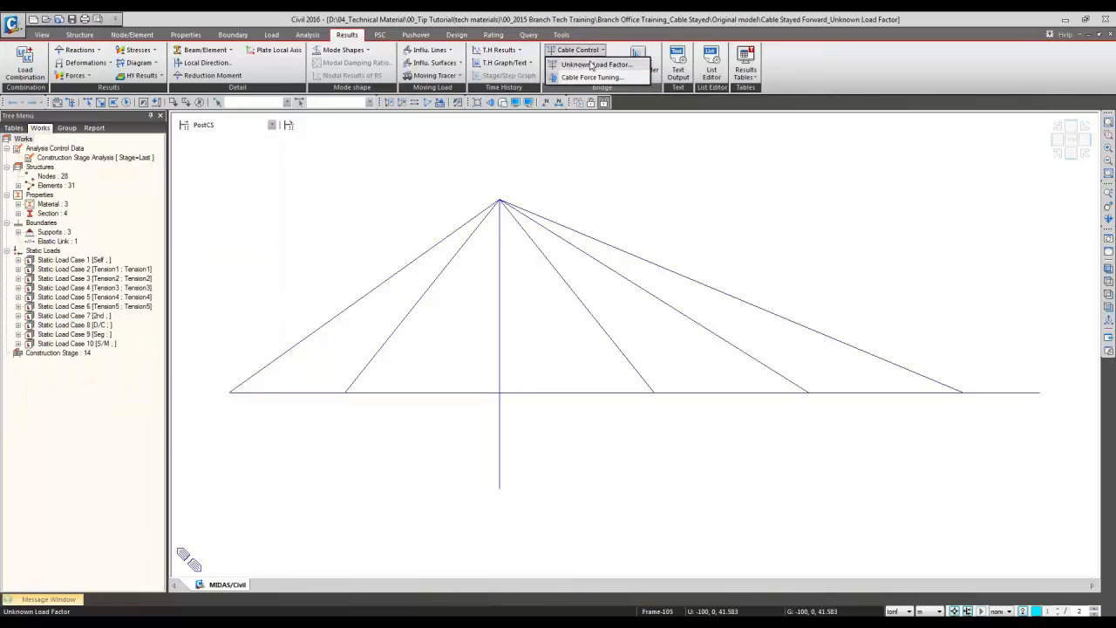
click(591, 67)
click(496, 297)
click(647, 315)
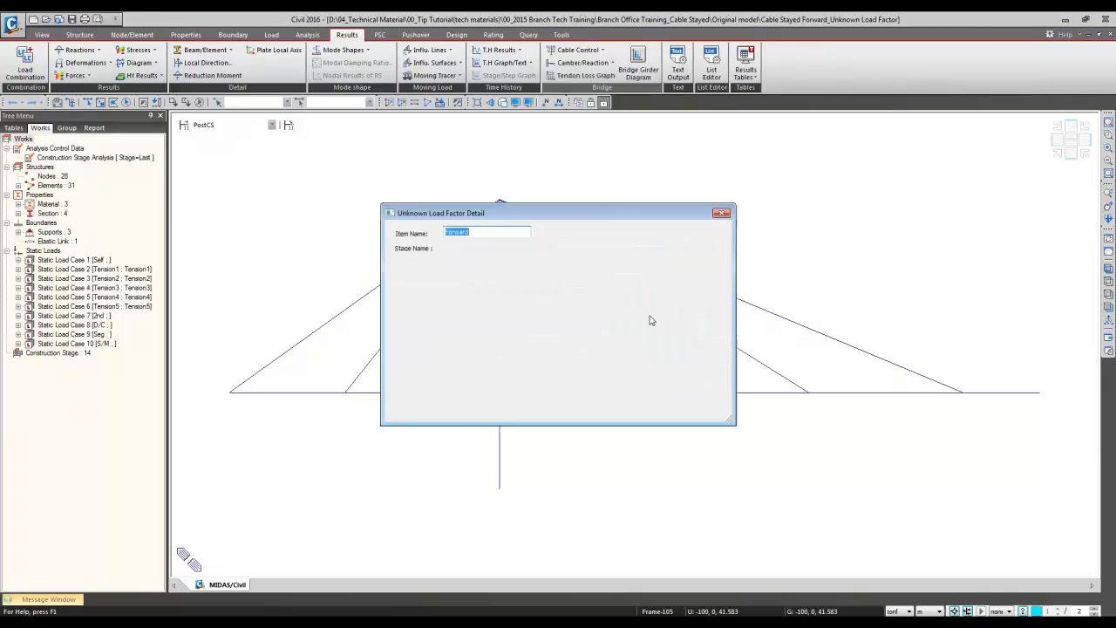
drag(598, 213, 620, 102)
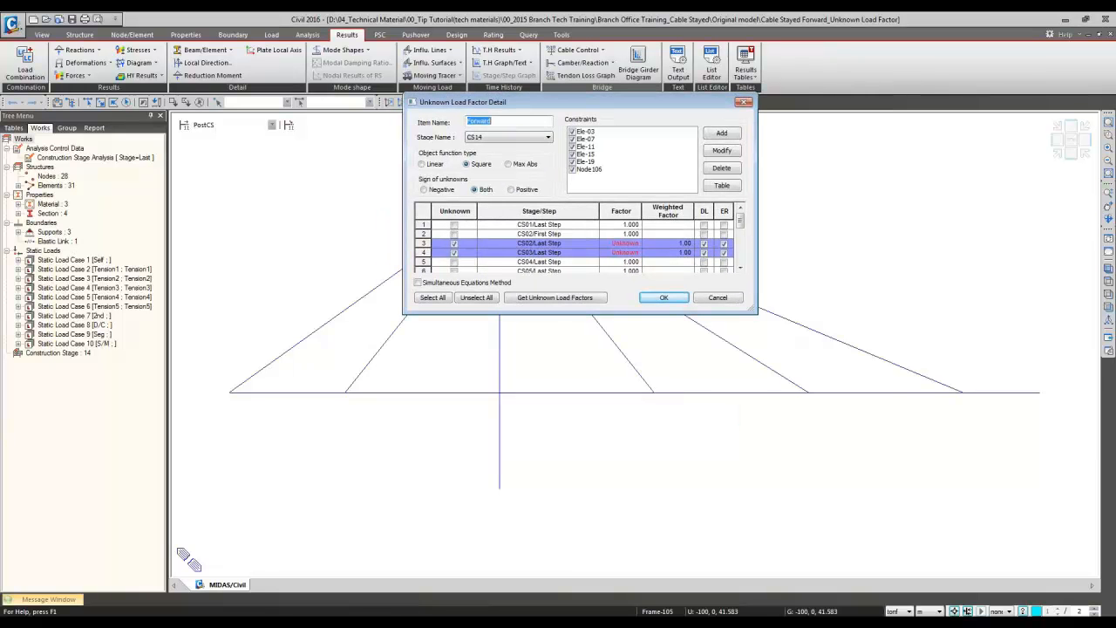
Step: Review the stage/step list from CS01 to CS14 to see which stages are set as unknown
click(539, 244)
click(453, 245)
click(453, 245)
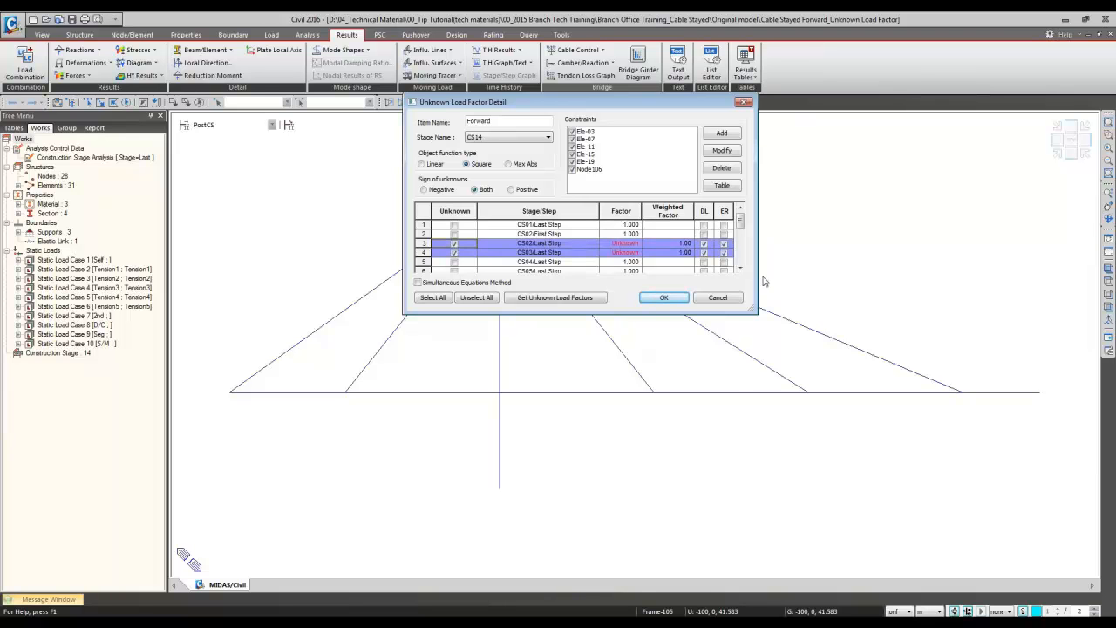
click(740, 268)
click(740, 268)
click(740, 269)
click(740, 268)
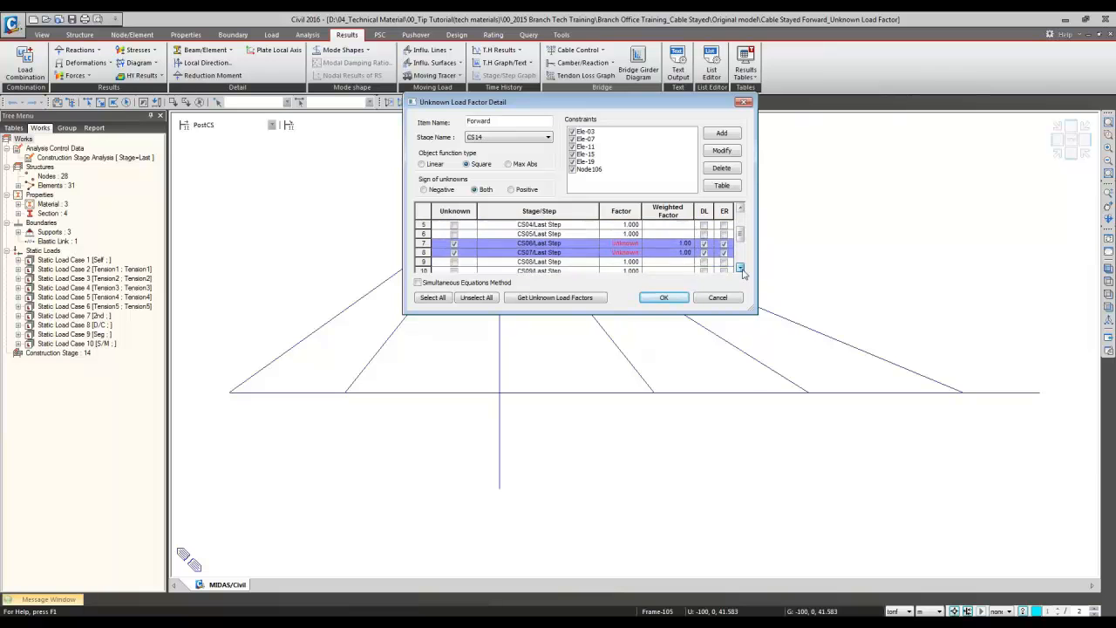
click(740, 268)
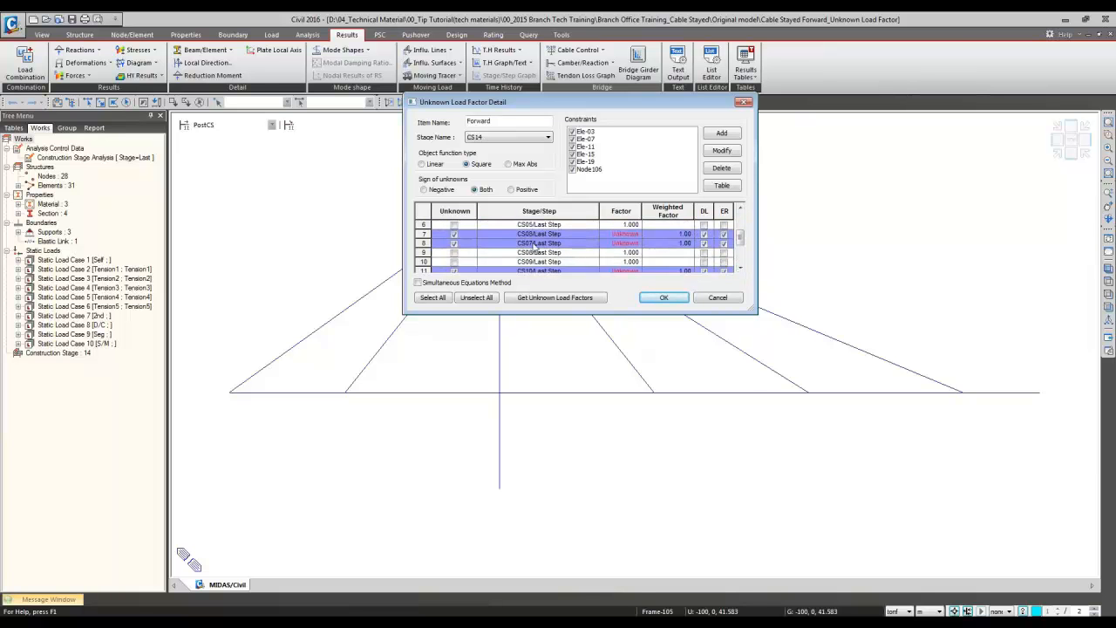
click(740, 268)
click(740, 267)
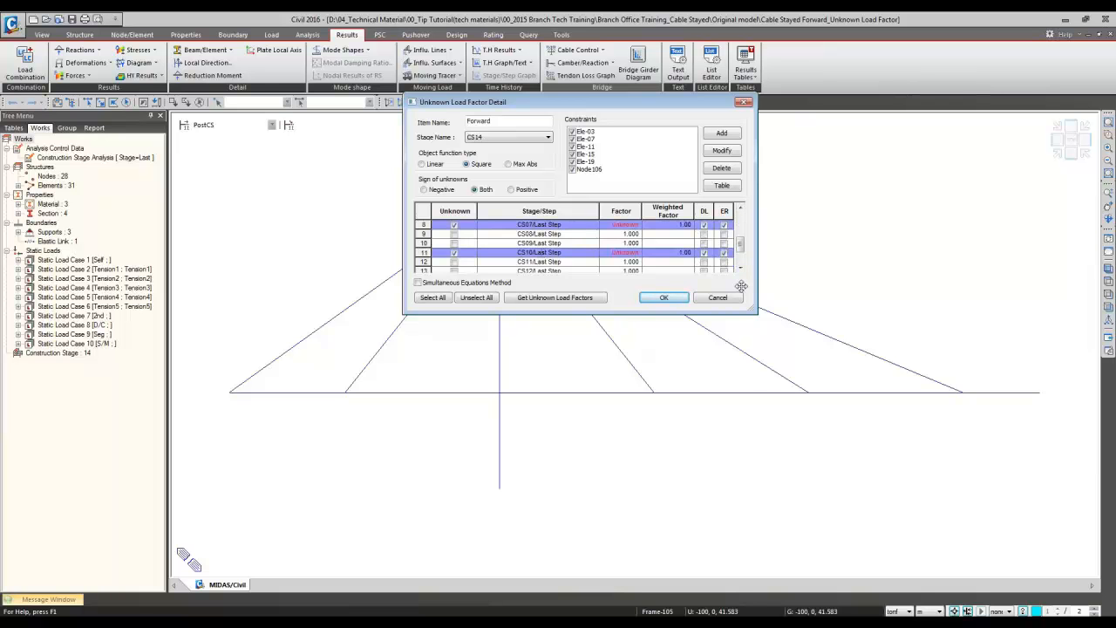
click(740, 268)
click(740, 268)
click(739, 268)
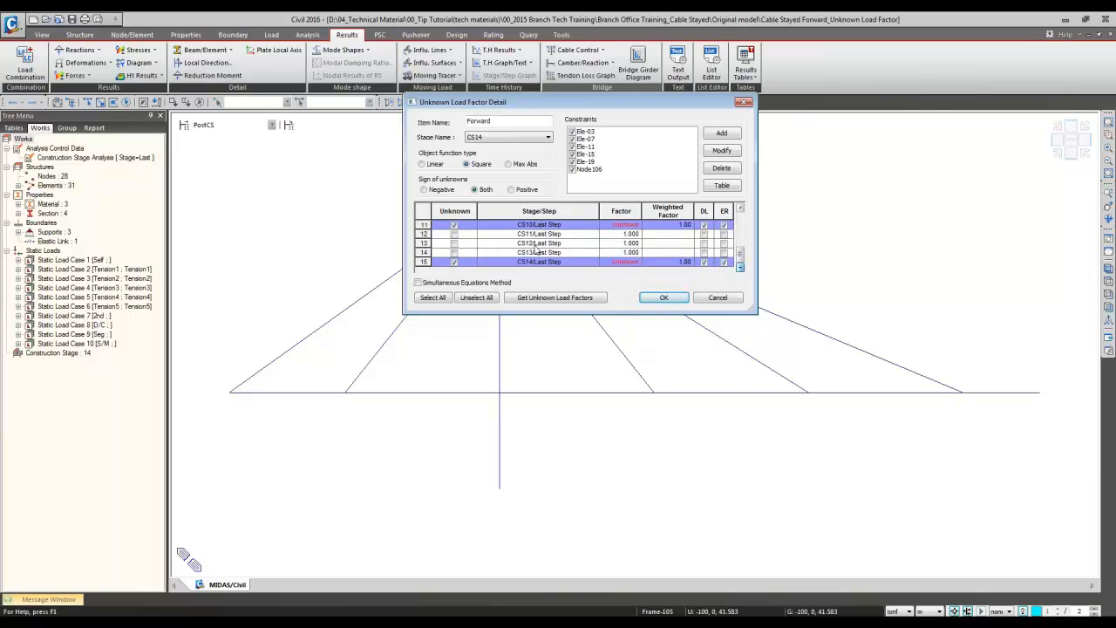
drag(744, 258, 744, 220)
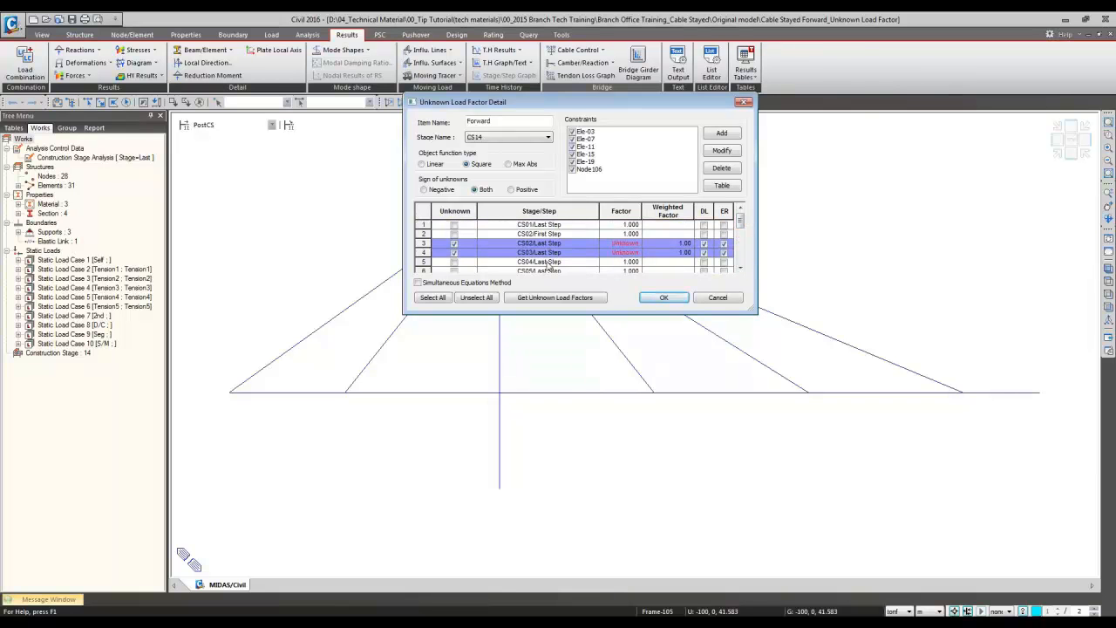
Step: Review the definitions of the beam force constraint Ele-03 and the displacement constraint Node106, moving the Unknown Load Factor Detail dialog below the tower top
click(584, 132)
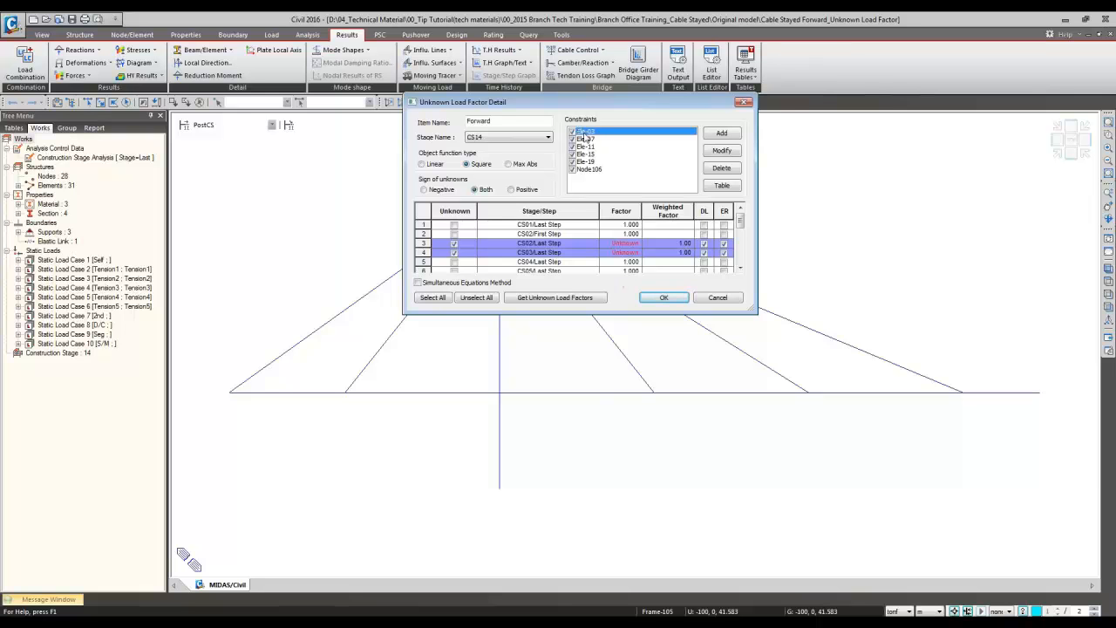
drag(702, 108, 695, 289)
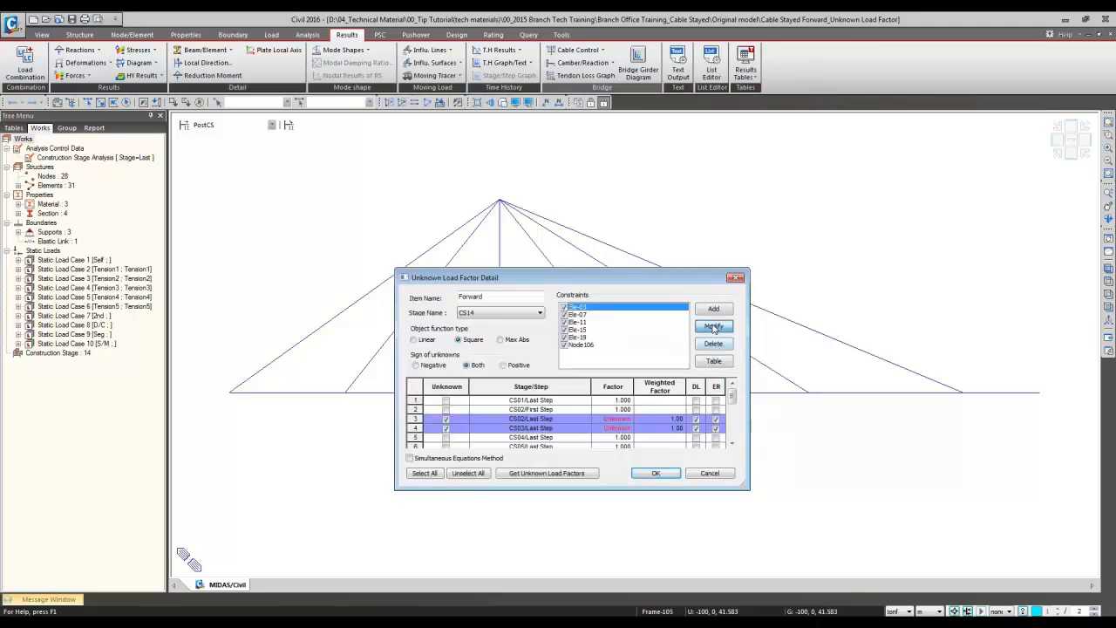
click(713, 325)
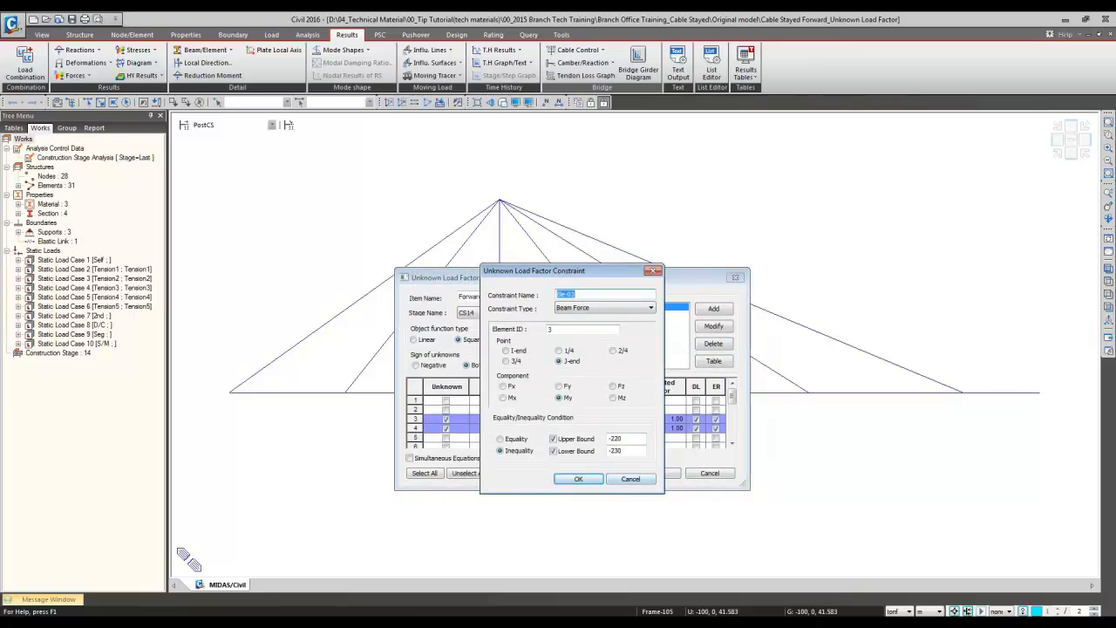
click(641, 482)
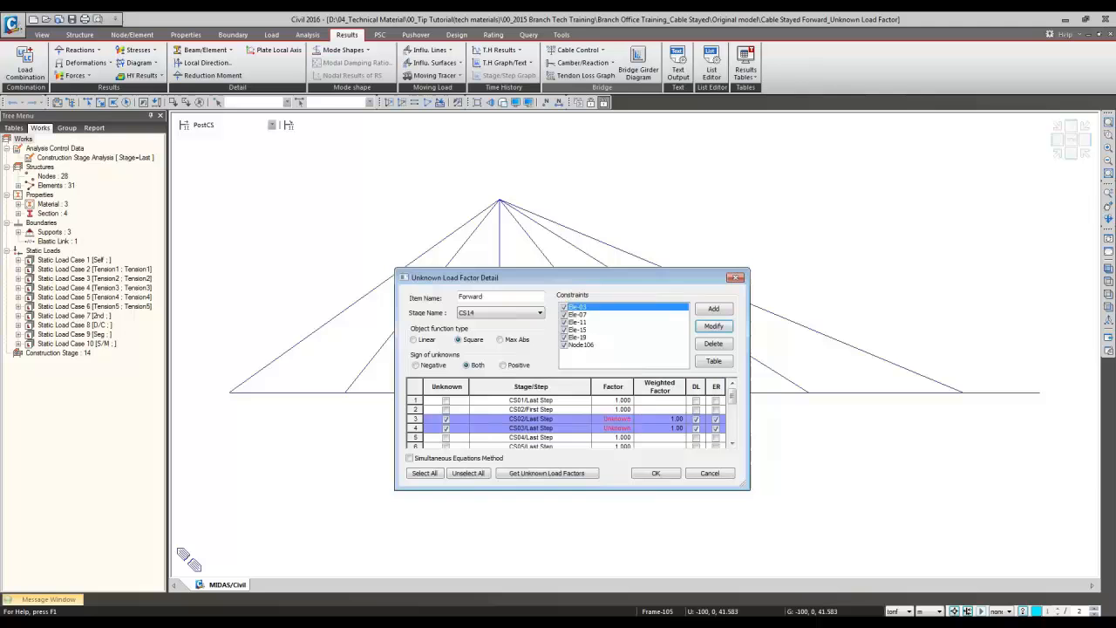
click(579, 345)
click(713, 326)
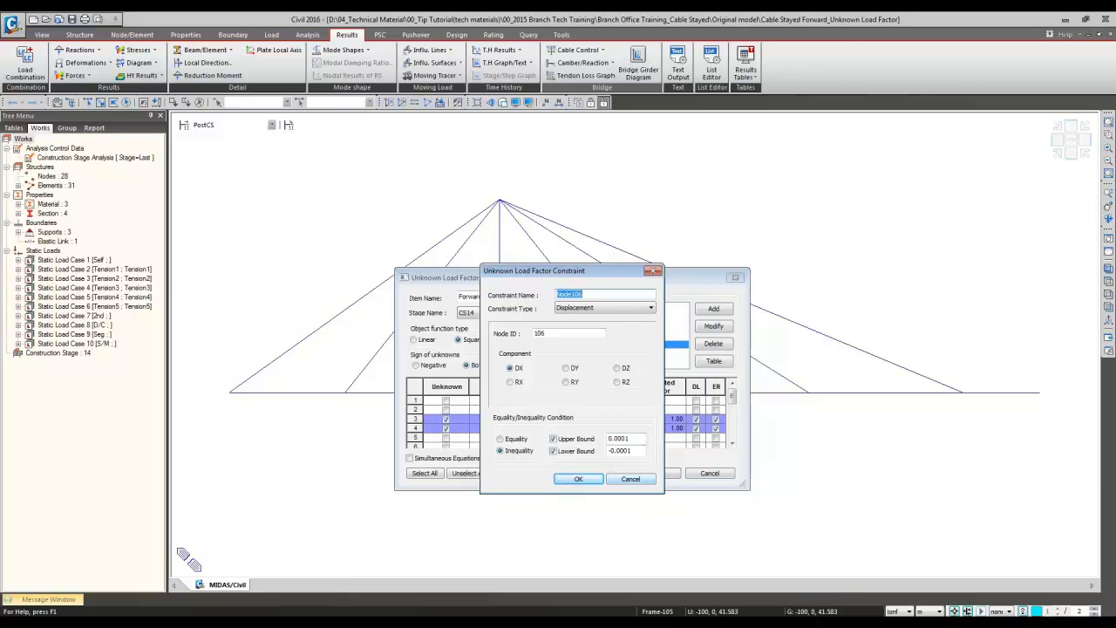
key(Return)
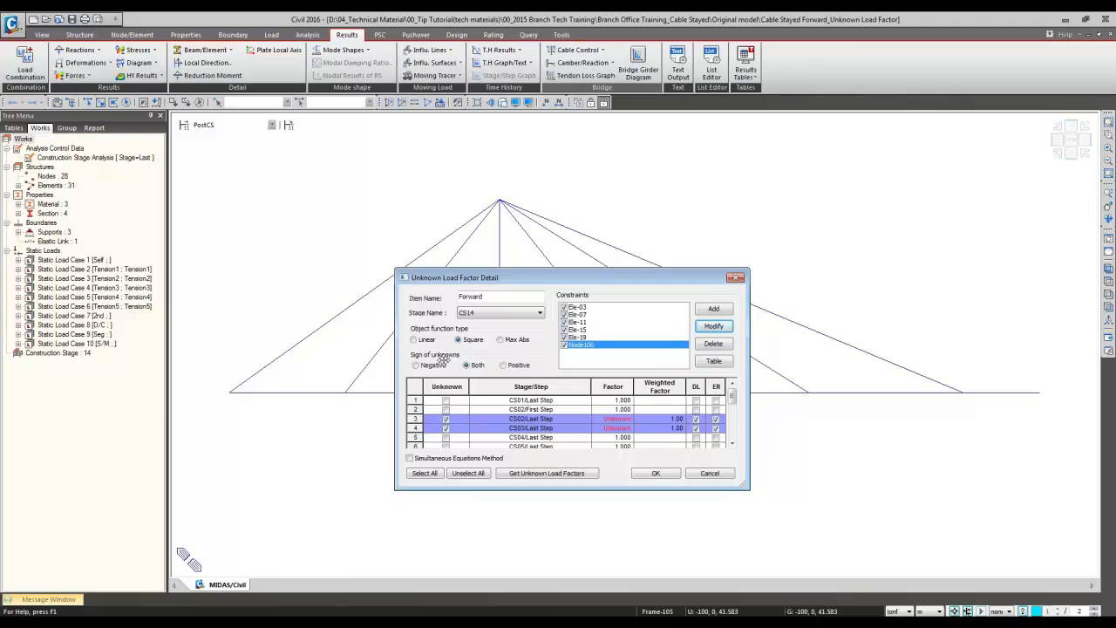
Step: Calculate the unknown load factors of the Forward item and examine the factor row for stages CS02 to CS14
click(538, 475)
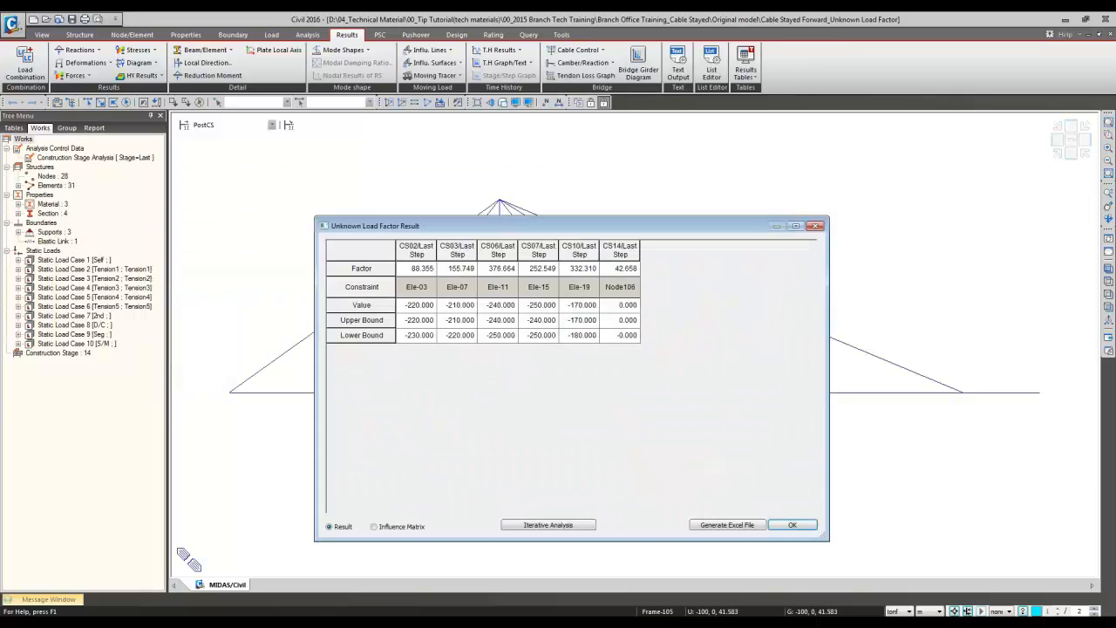
drag(528, 225, 575, 90)
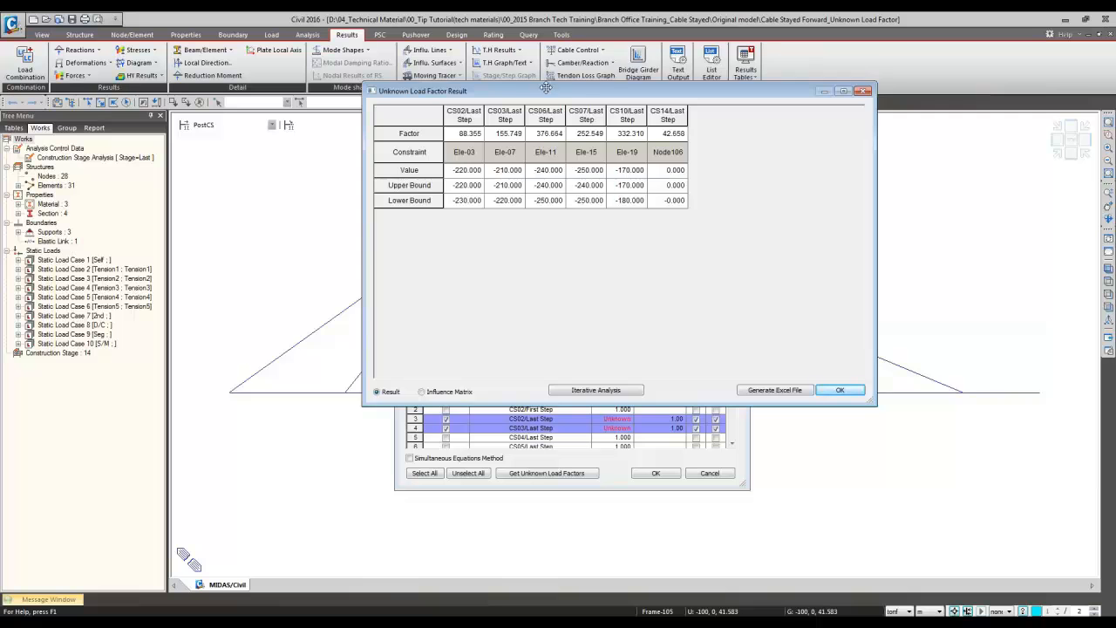
drag(547, 91, 516, 55)
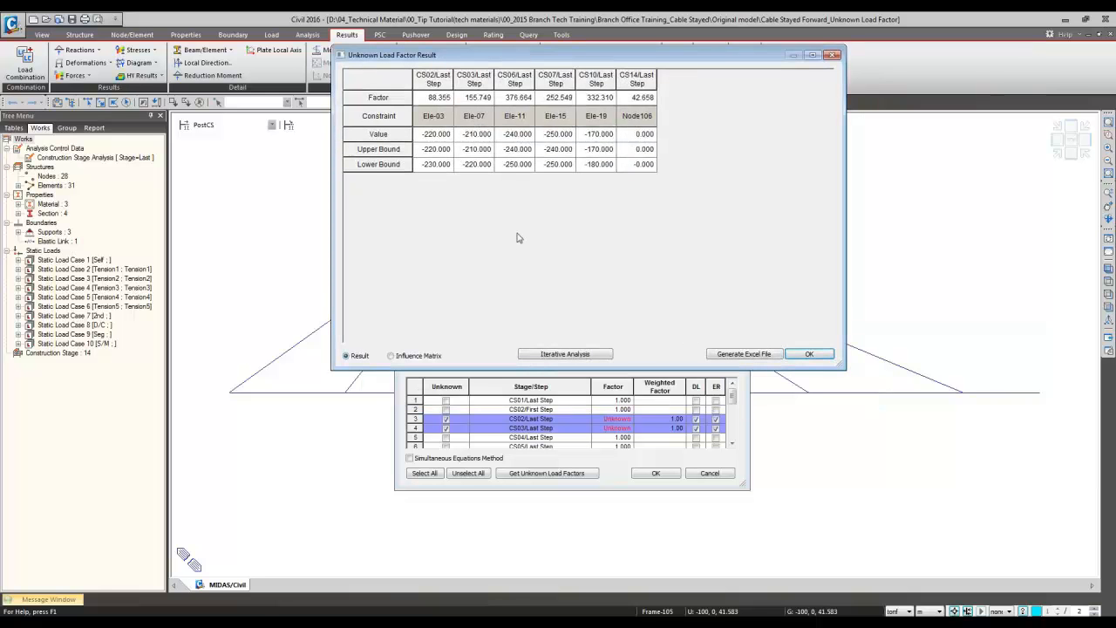
drag(432, 98, 644, 98)
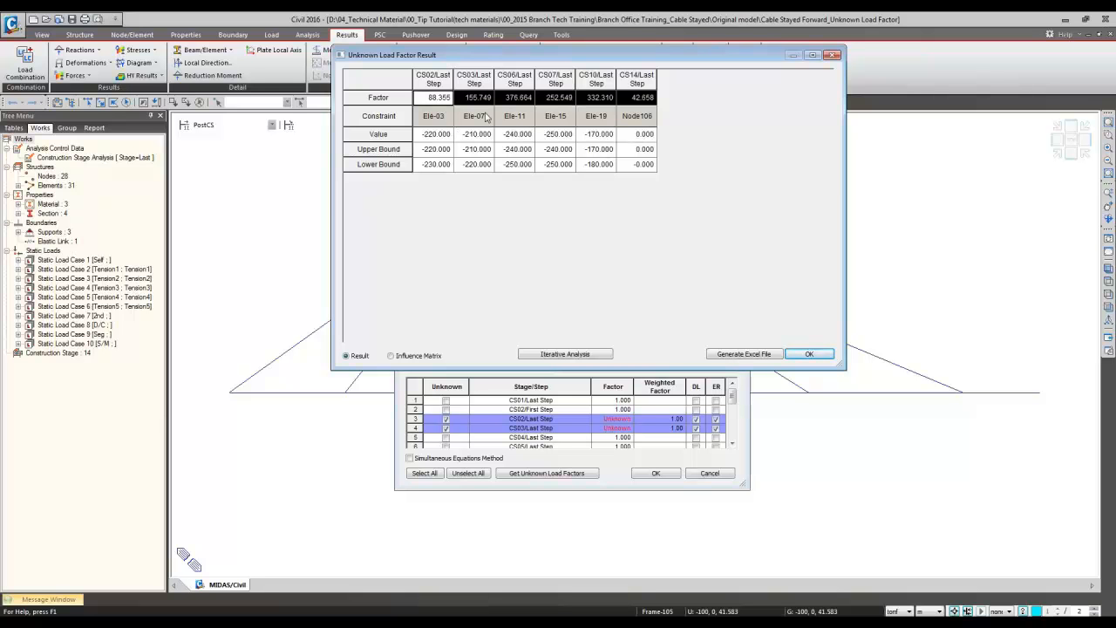
click(444, 97)
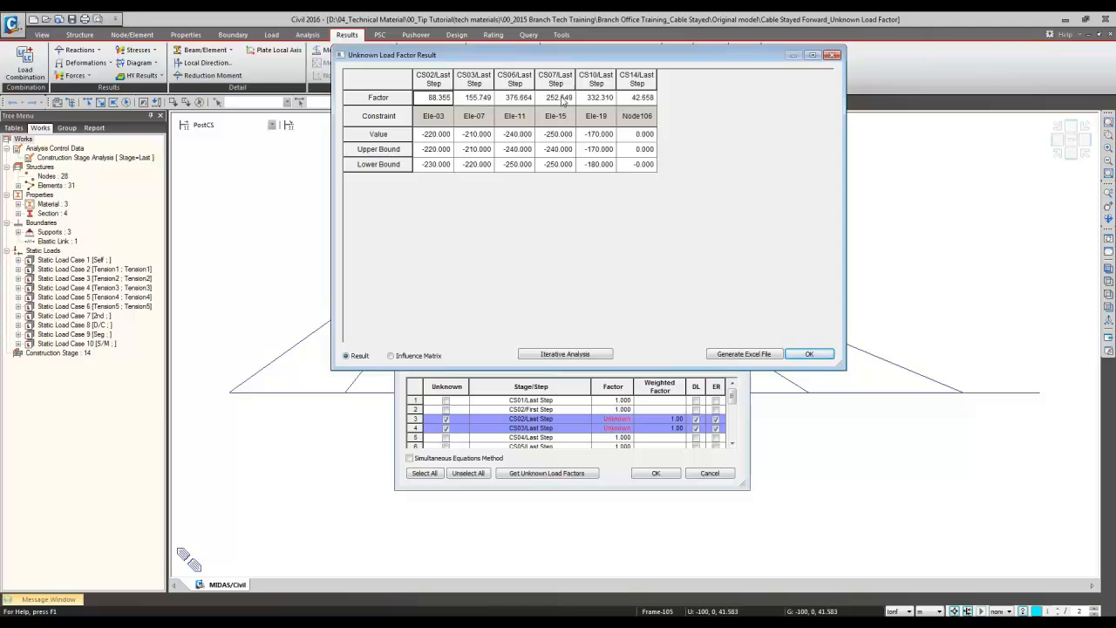
click(599, 97)
click(634, 101)
Step: Run the iterative analysis with 5 iterations and a convergence tolerance of 0.001, overwriting the existing .ulf file
click(590, 358)
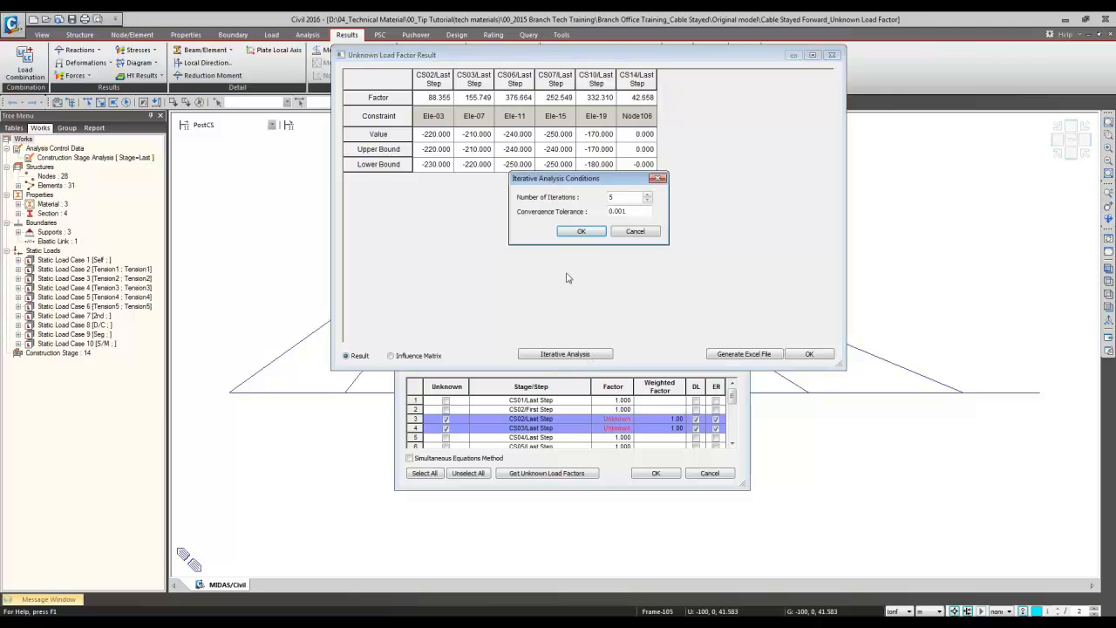
click(612, 197)
click(634, 212)
click(603, 234)
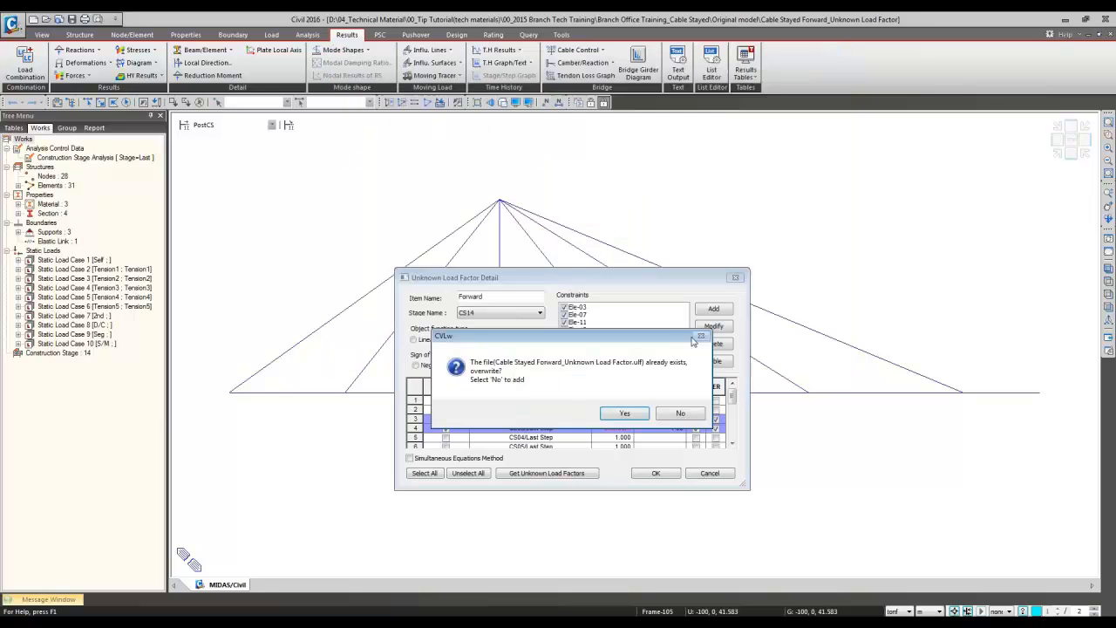
click(642, 418)
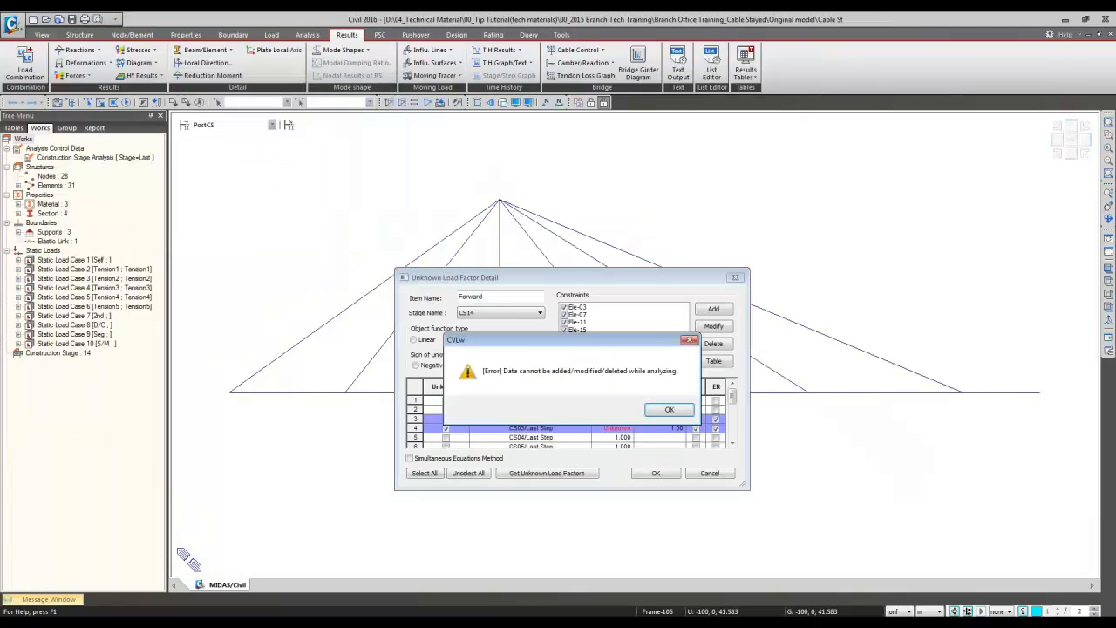
click(666, 411)
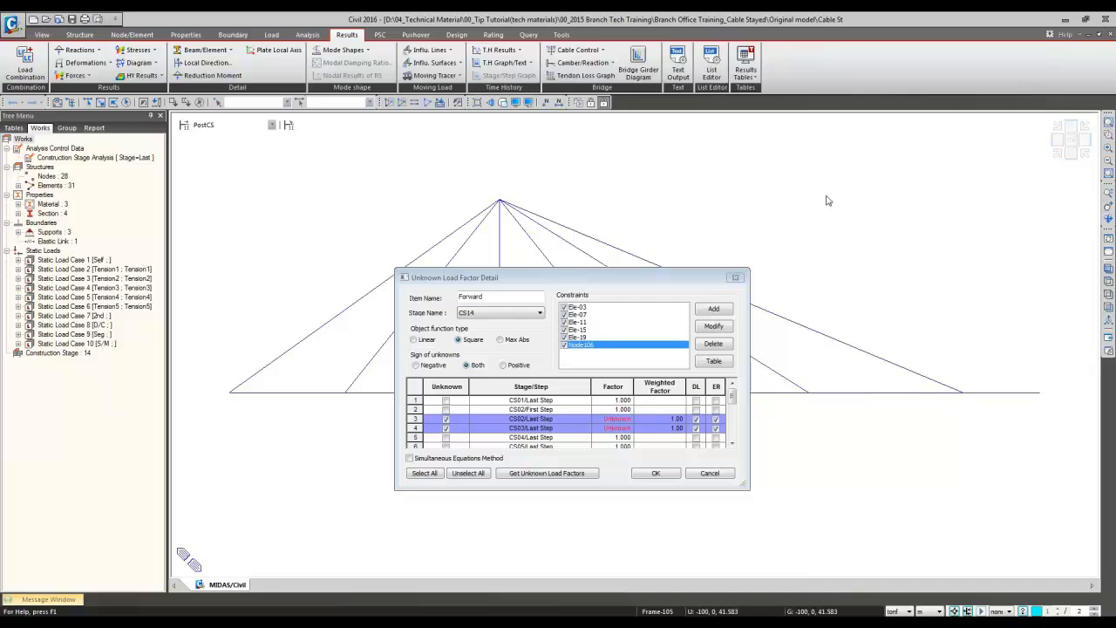
Step: Switch to Total Commander, maximize it and locate the mcb file Cable Stayed Forward_Unknown Load Factor_02 in the Original model folder
key(alt+Tab)
drag(767, 61, 743, 54)
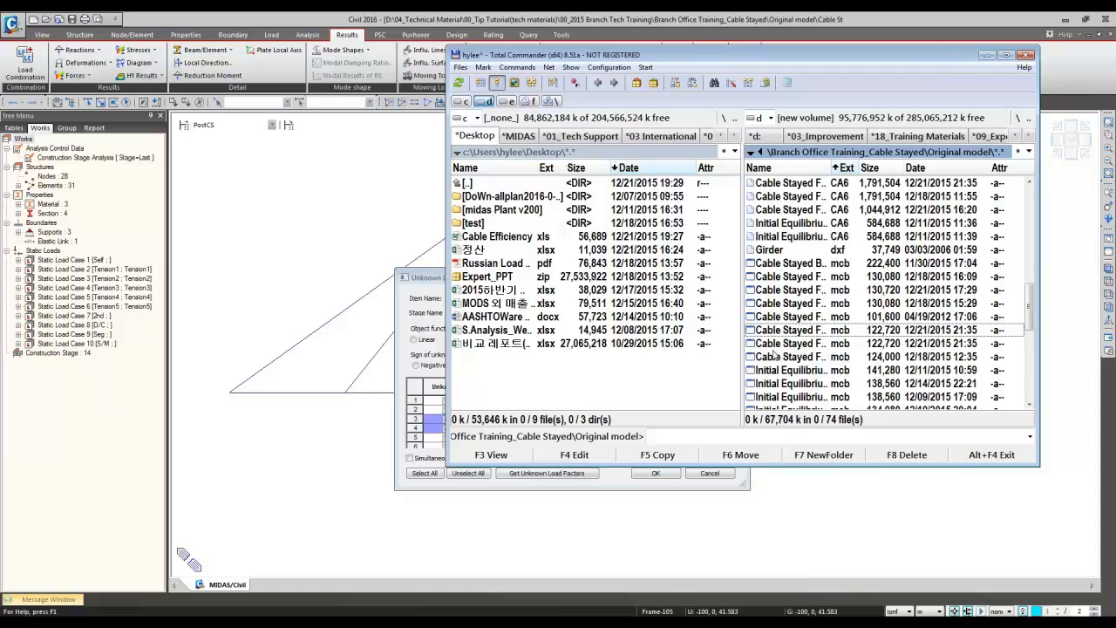
key(super+Up)
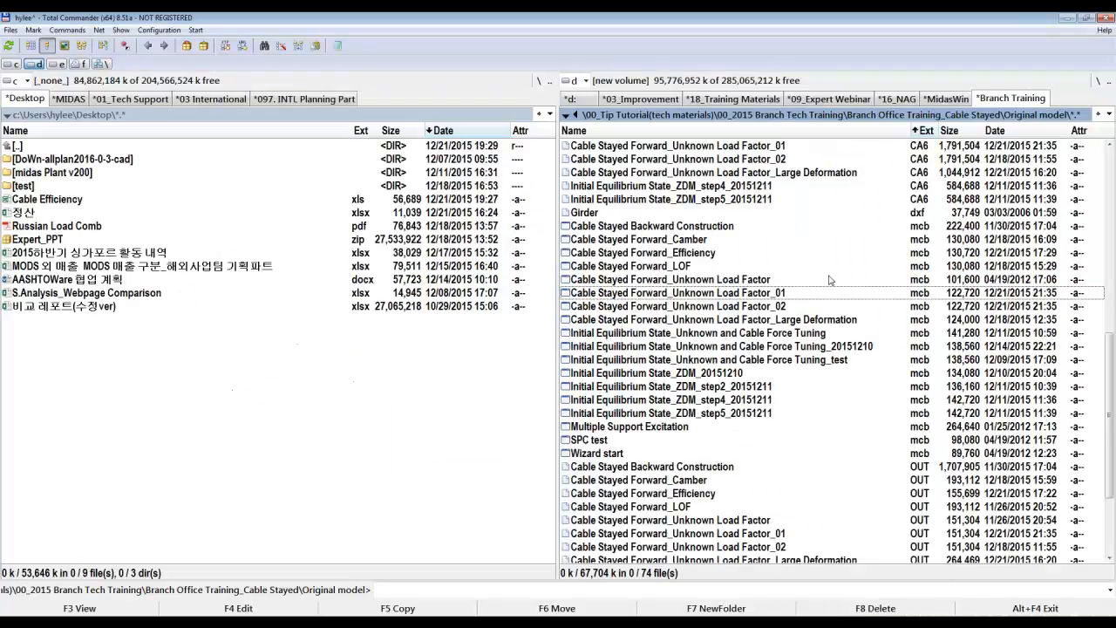
click(777, 306)
click(787, 305)
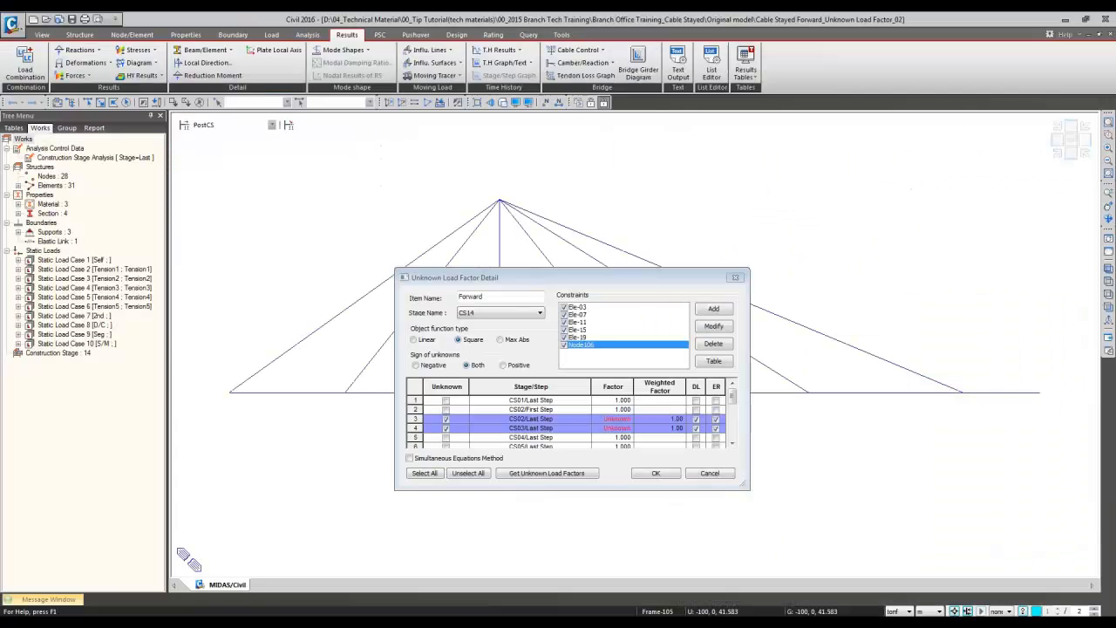
Step: Close the Unknown Load Factor details and the error message, and open the Cable Stayed Forward_Unknown Load Factor_02 model in a new MIDAS/Civil instance
click(735, 277)
click(649, 360)
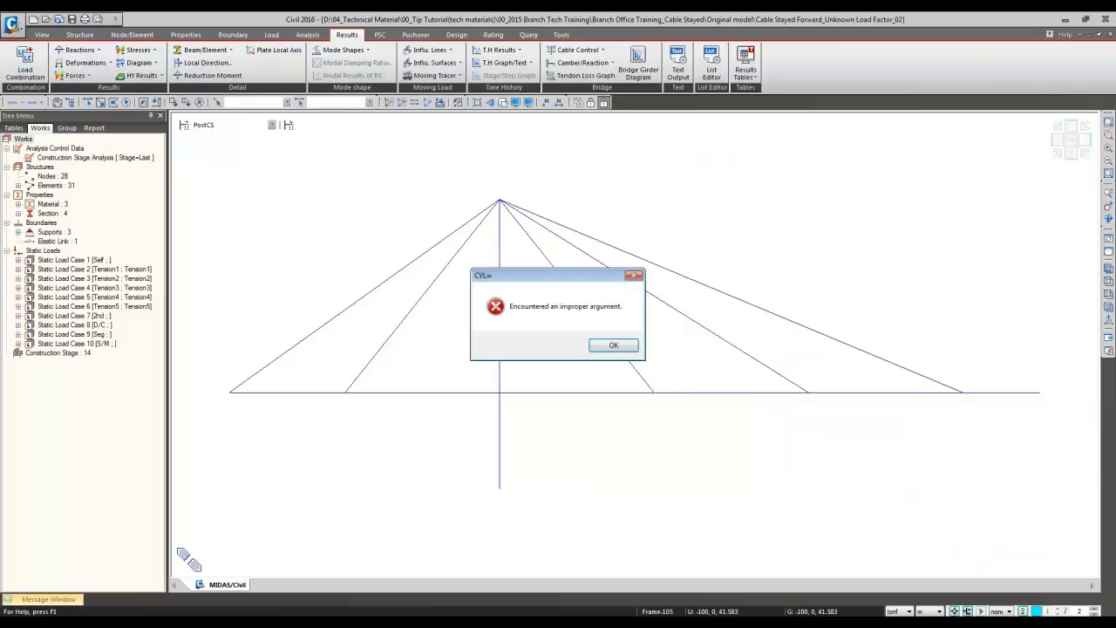
click(626, 345)
click(625, 345)
right_click(339, 624)
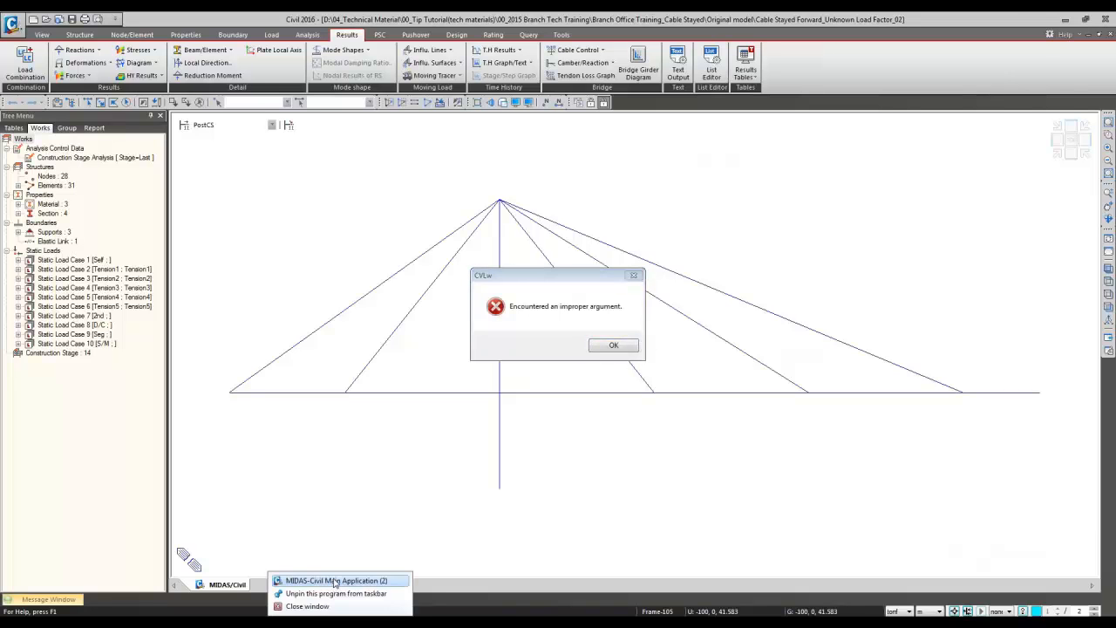
click(333, 583)
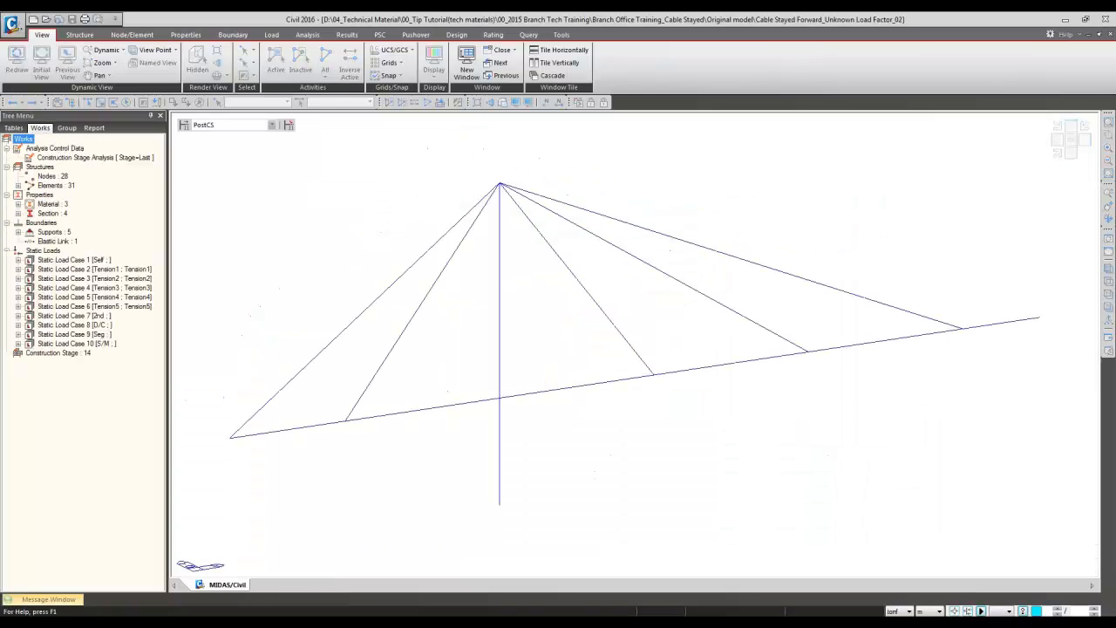
Step: Expand all static loads in the Cable Stayed Forward_Unknown Load Factor_02 model and display the pretension loads of Tension1, Tension2 and Tension3 in turn
click(67, 249)
right_click(49, 252)
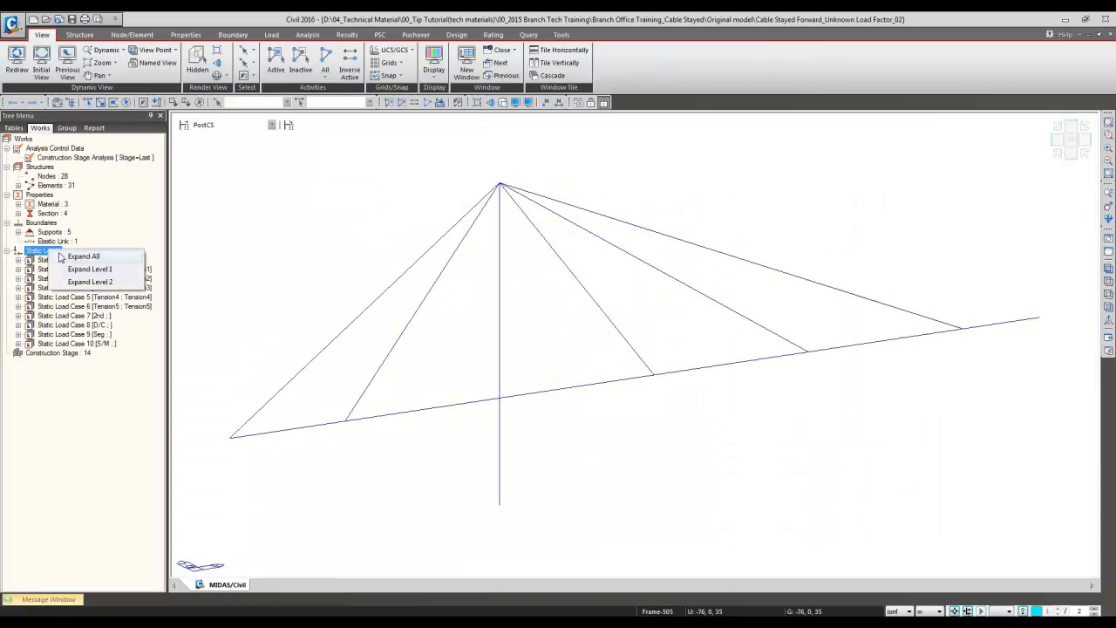
click(66, 259)
right_click(84, 290)
click(90, 303)
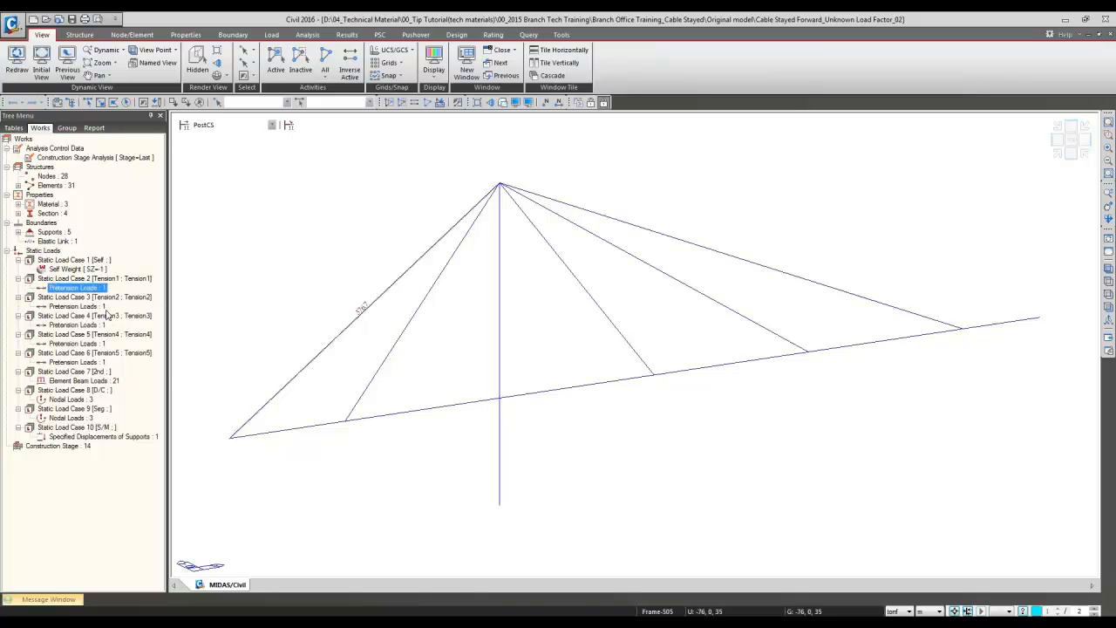
right_click(88, 306)
click(96, 319)
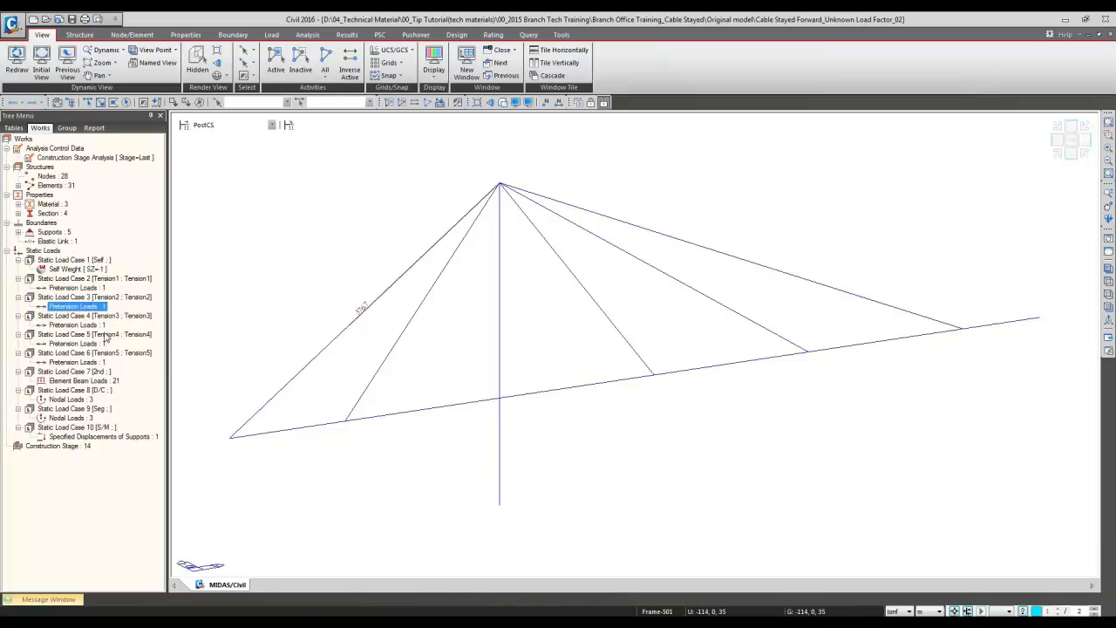
right_click(91, 325)
click(99, 337)
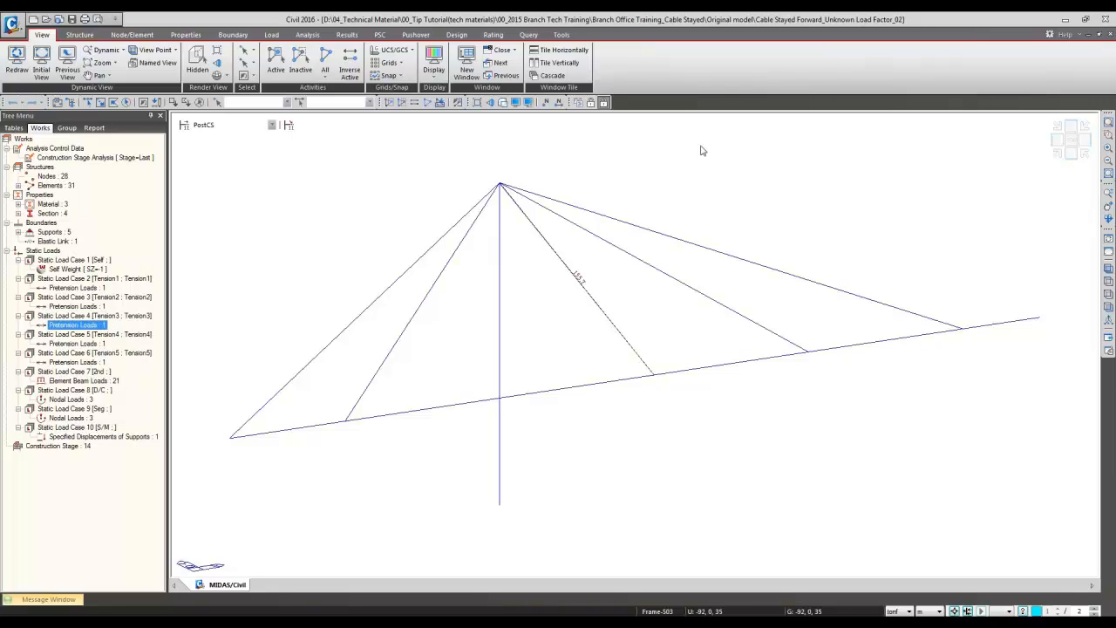
Step: Switch to the PowerPoint slide show of the Cable Stayed-Part2 training presentation
click(447, 624)
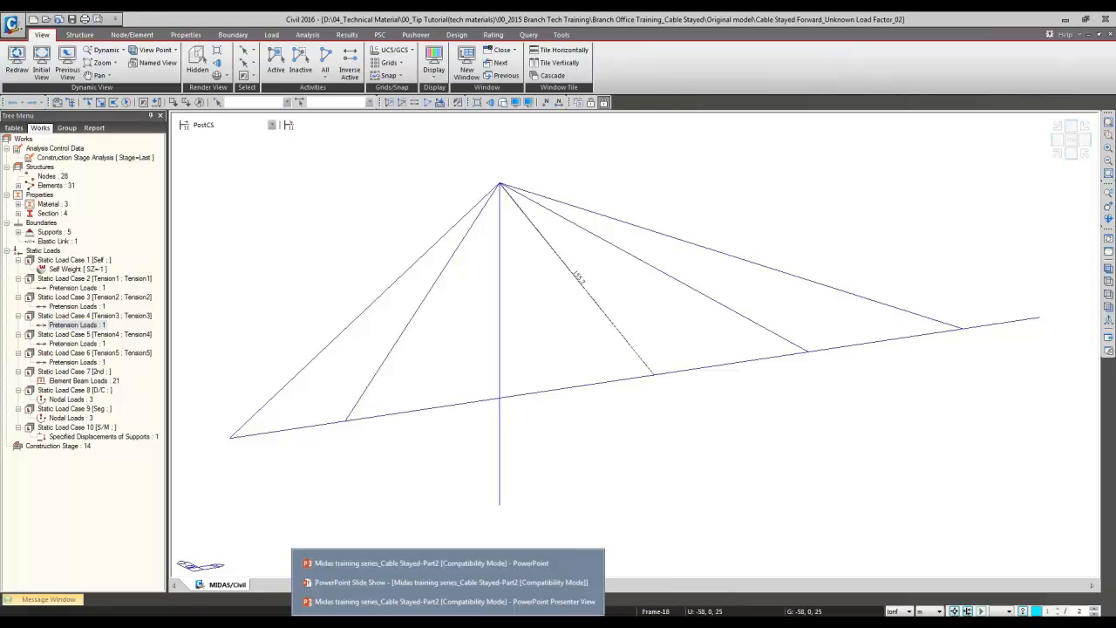
click(451, 582)
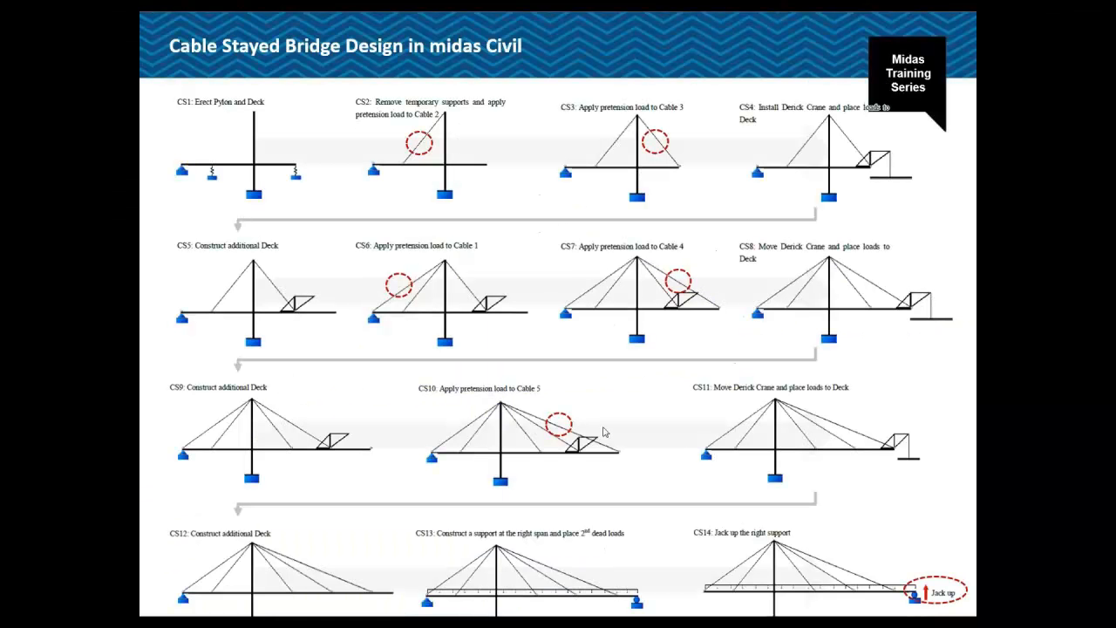
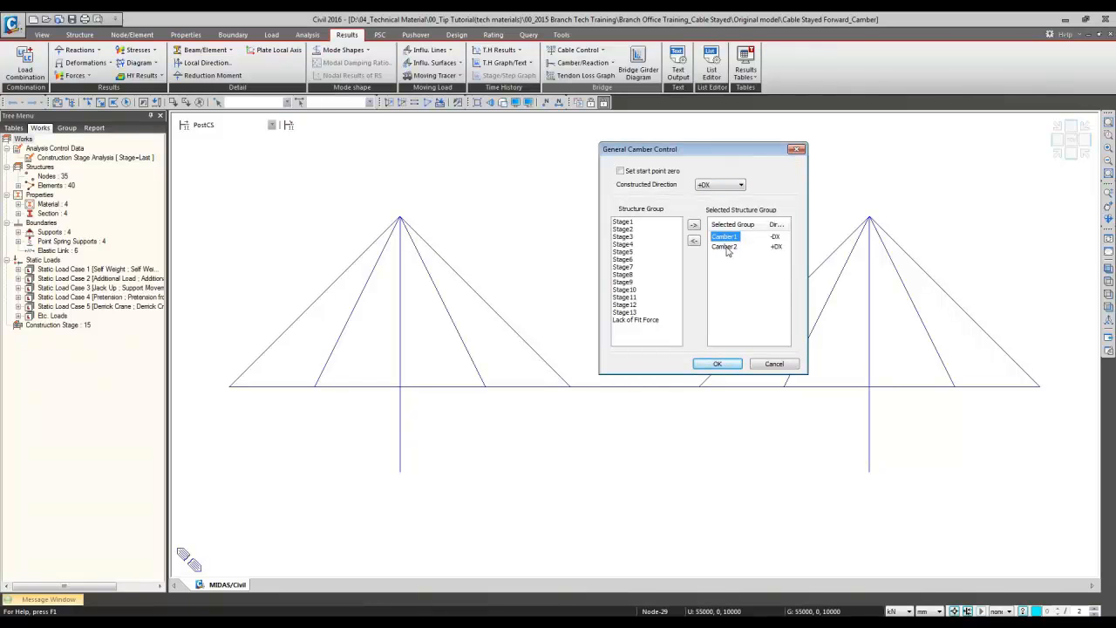
Step: Review the Camber2 entry in the General Camber Control, cancel it, and highlight the structure groups Camber1 and Camber2 on the girder
click(725, 247)
click(774, 363)
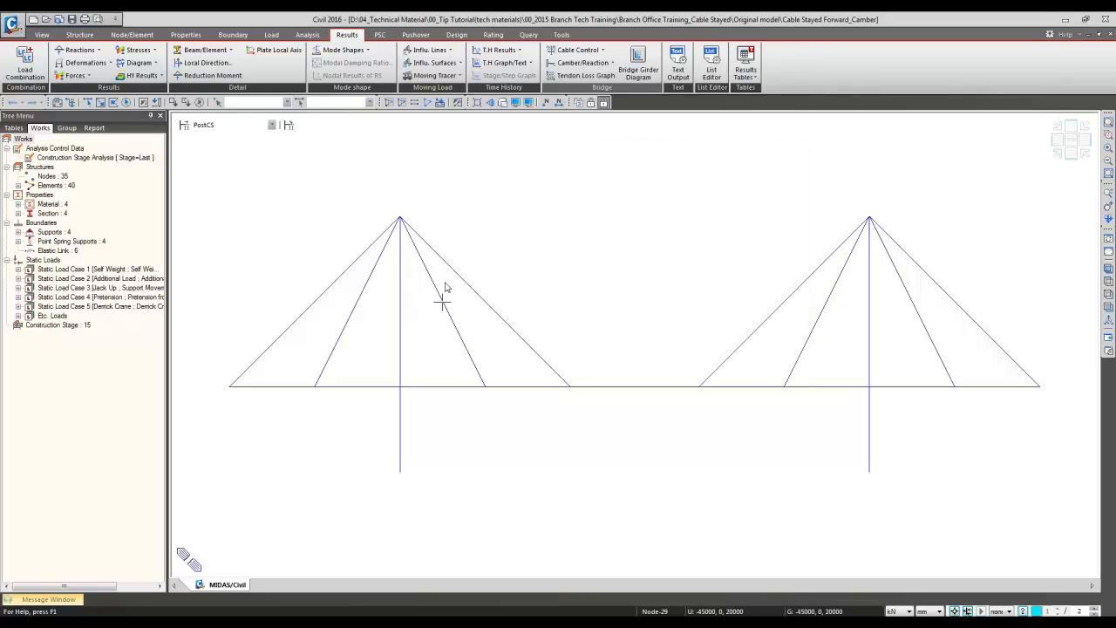
click(72, 130)
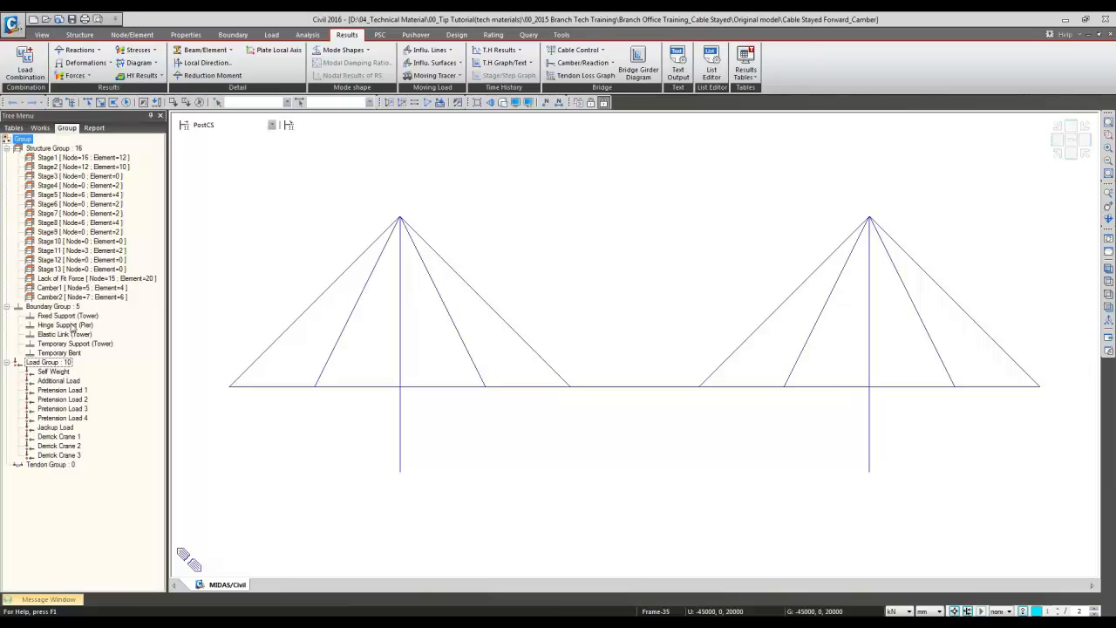
double_click(61, 287)
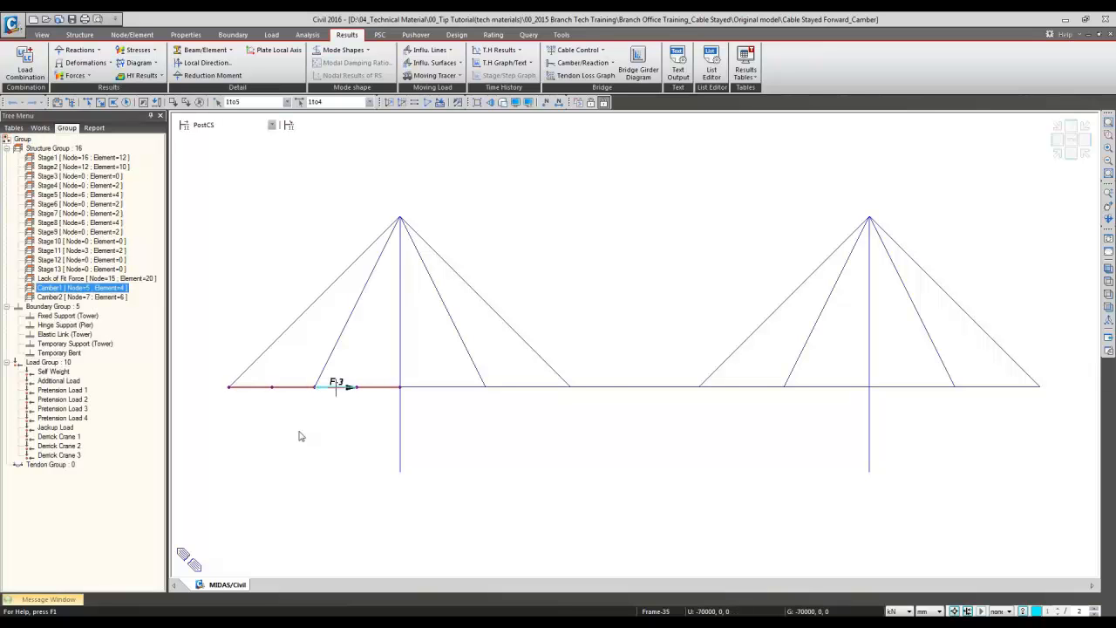
double_click(45, 298)
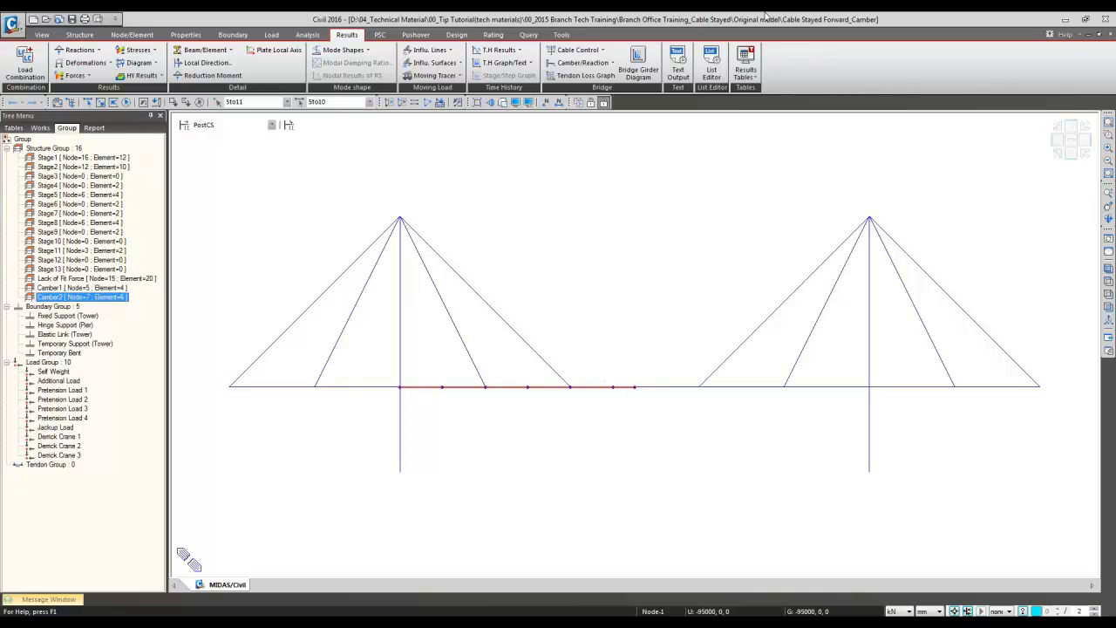
Step: Review the selected groups Camber1 and Camber2 and the constructed direction options in the General Camber Control, and cancel it
click(753, 77)
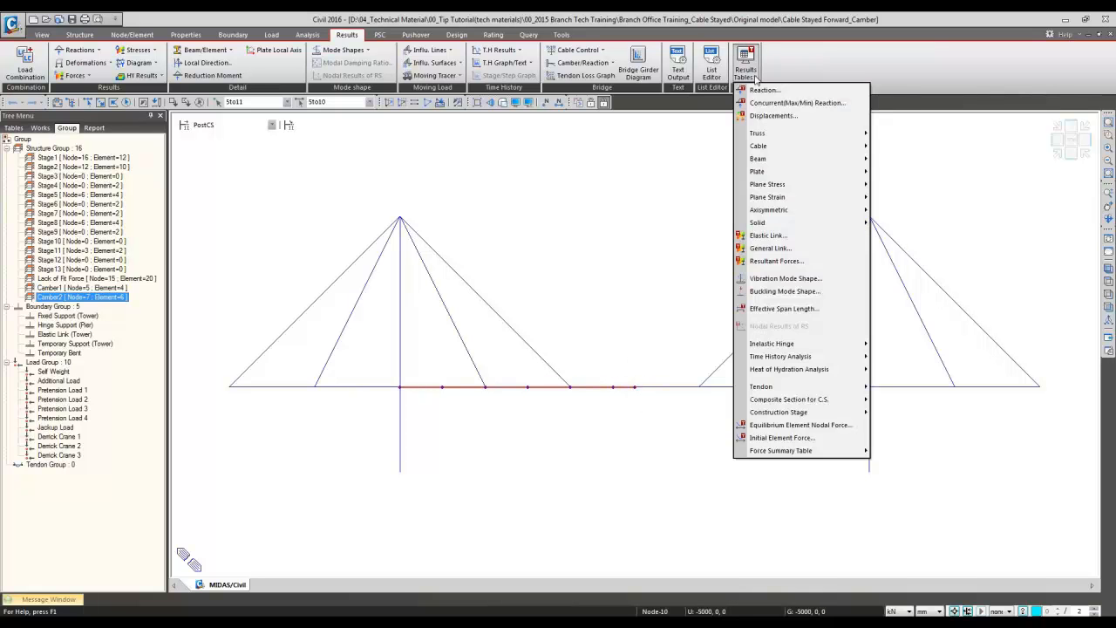
click(755, 16)
click(580, 52)
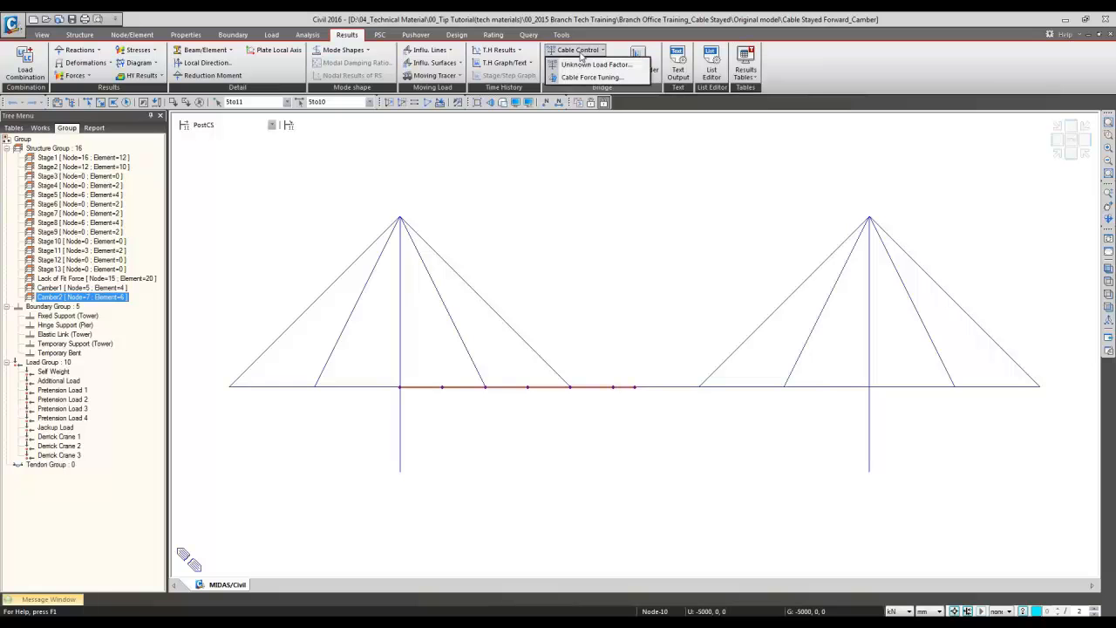
click(577, 50)
click(582, 63)
mouse_move(586, 90)
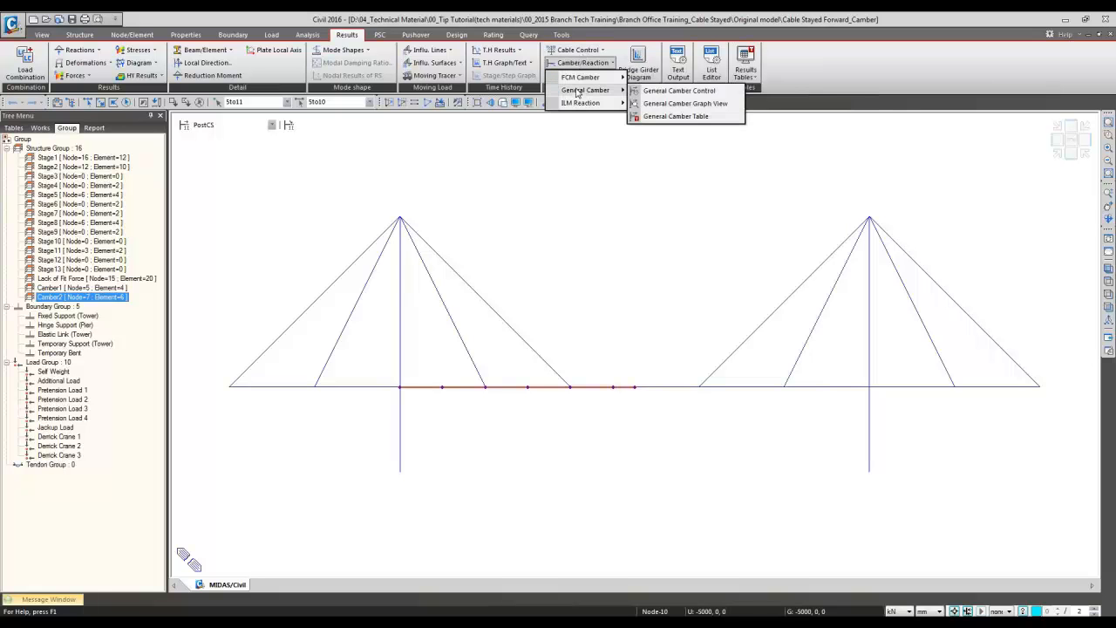
click(668, 91)
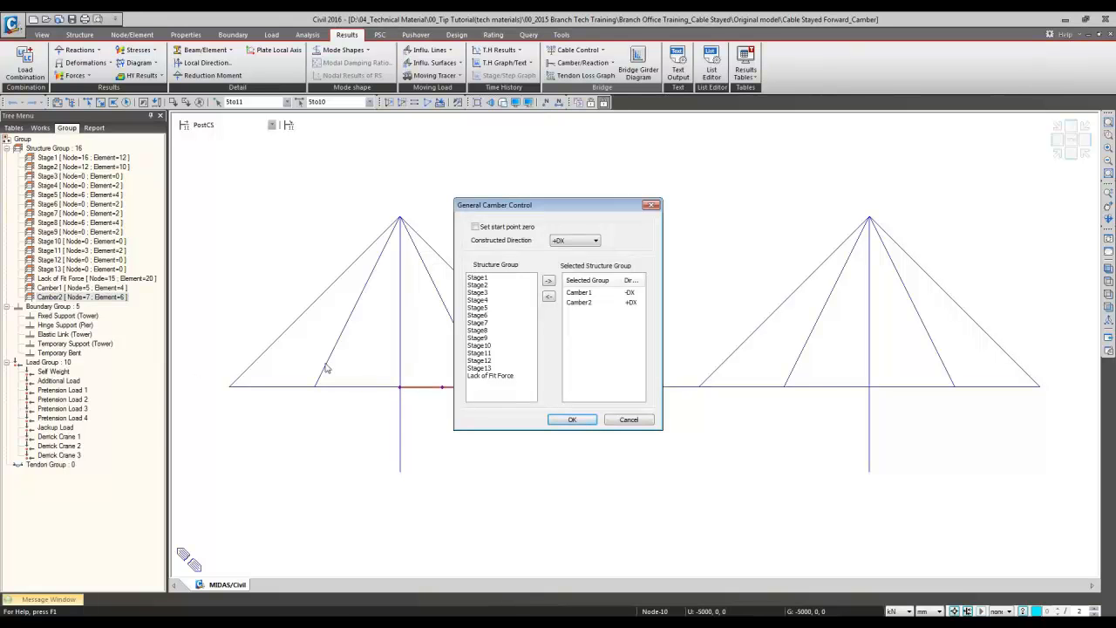
click(598, 297)
click(578, 302)
drag(567, 211, 548, 111)
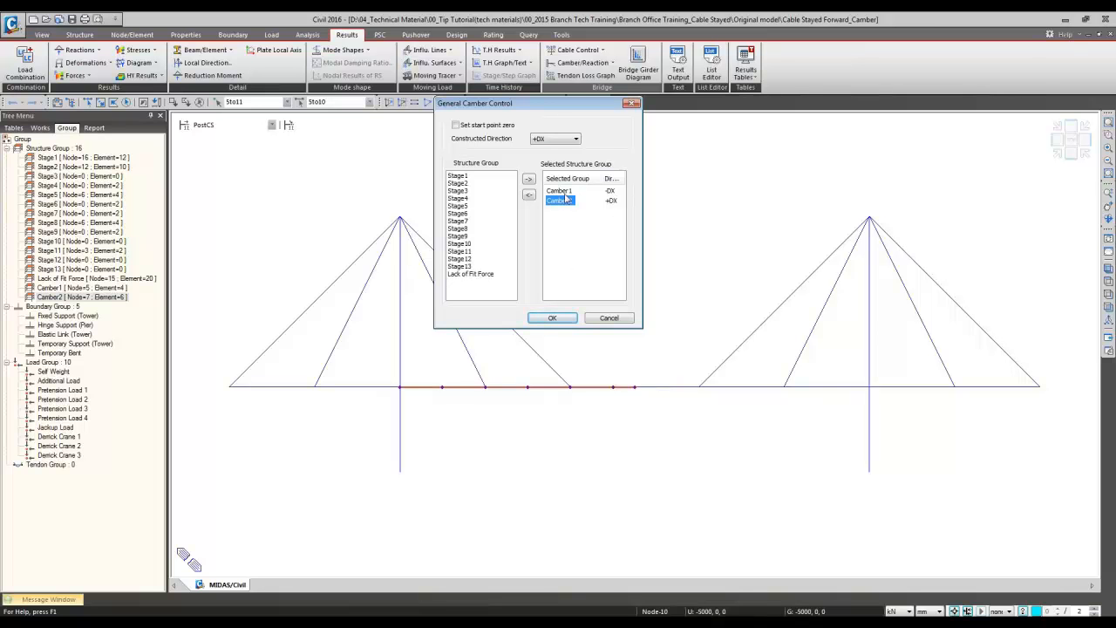
click(540, 140)
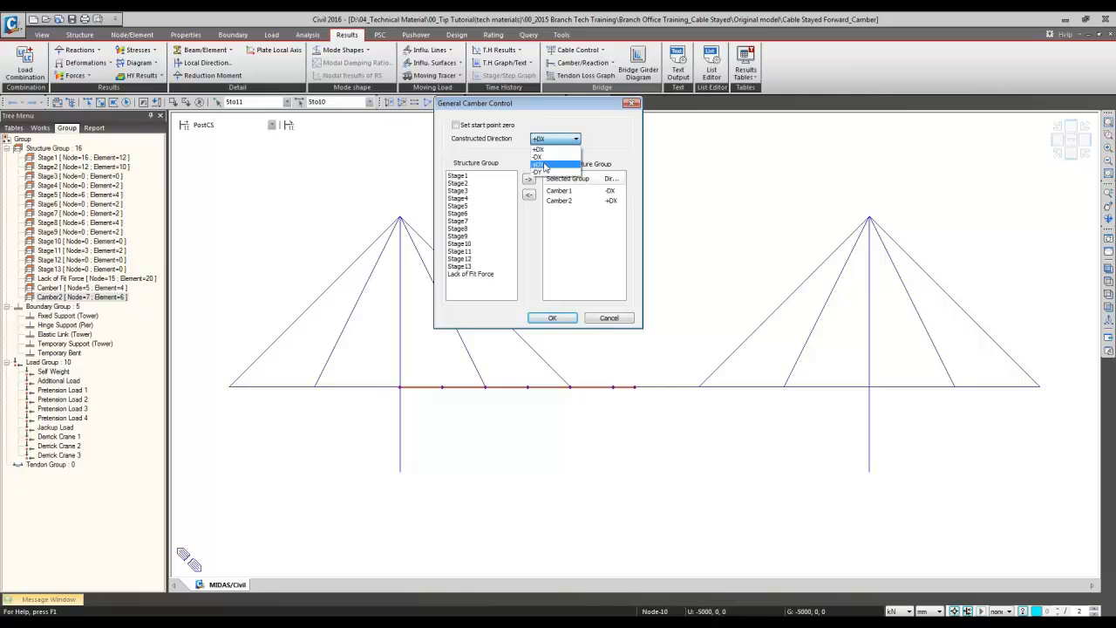
click(587, 242)
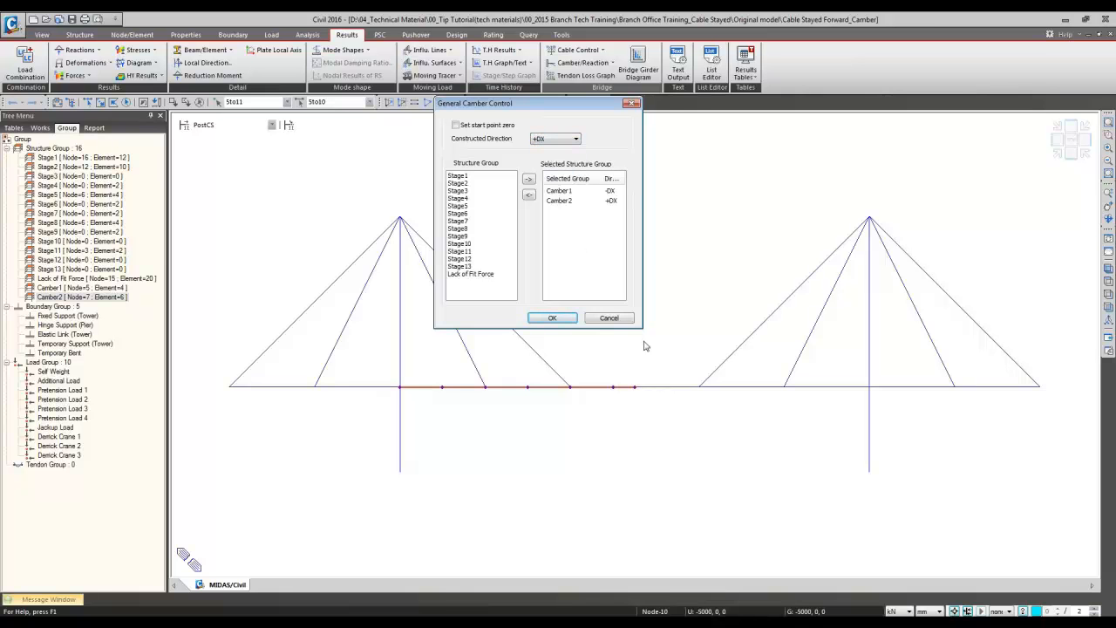
click(610, 319)
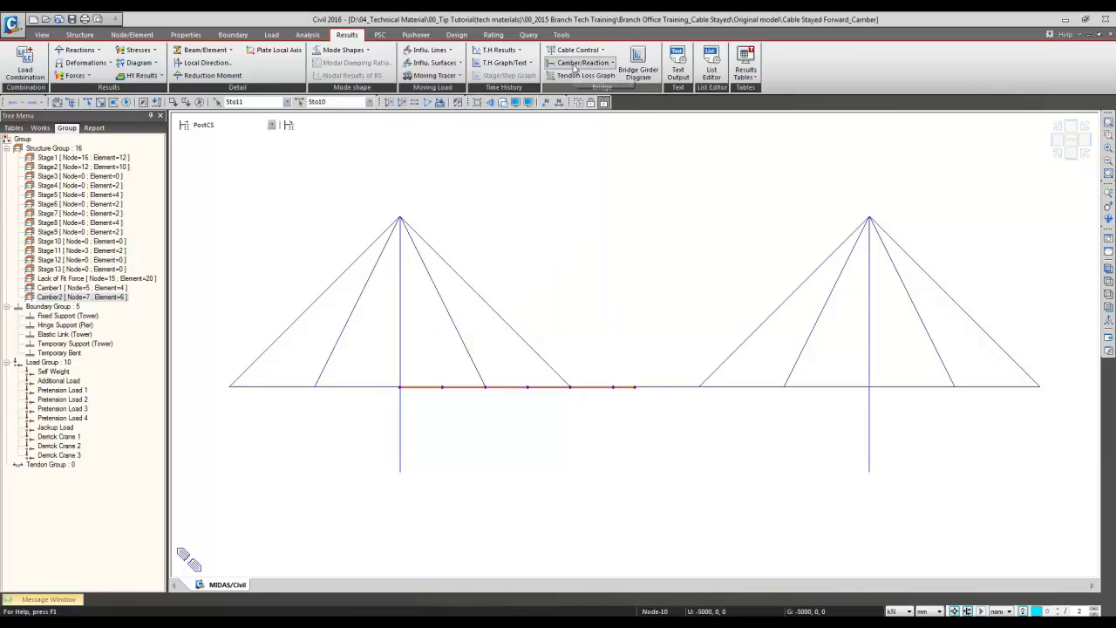
Step: Generate the general camber graphs for the Summation load case and display the General Construction Camber graph of Camber2
click(582, 63)
mouse_move(589, 91)
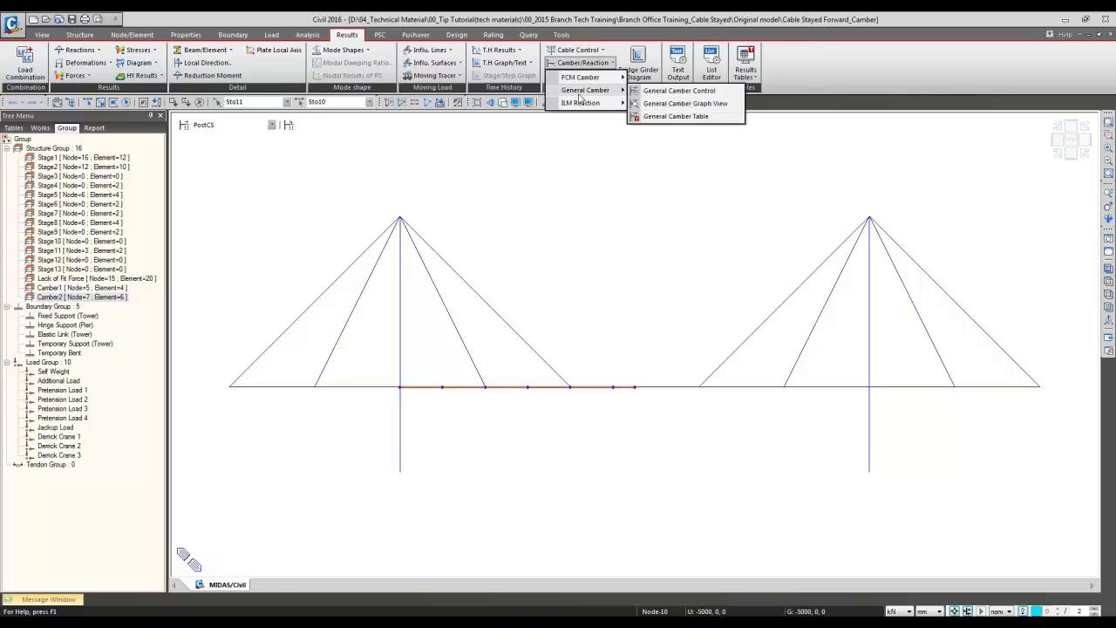
click(660, 107)
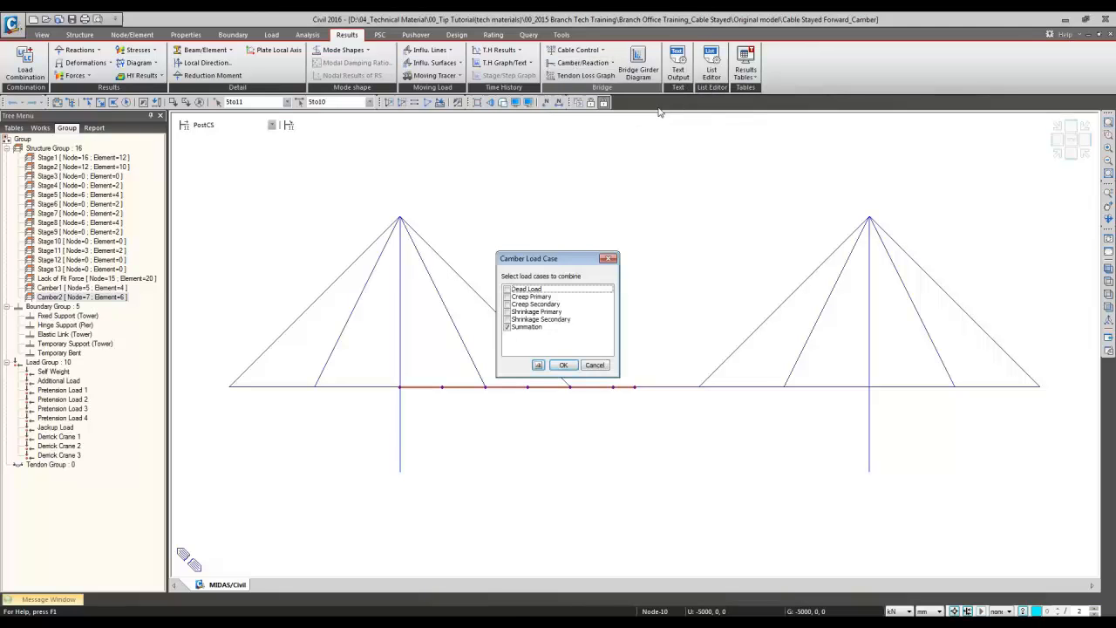
click(563, 365)
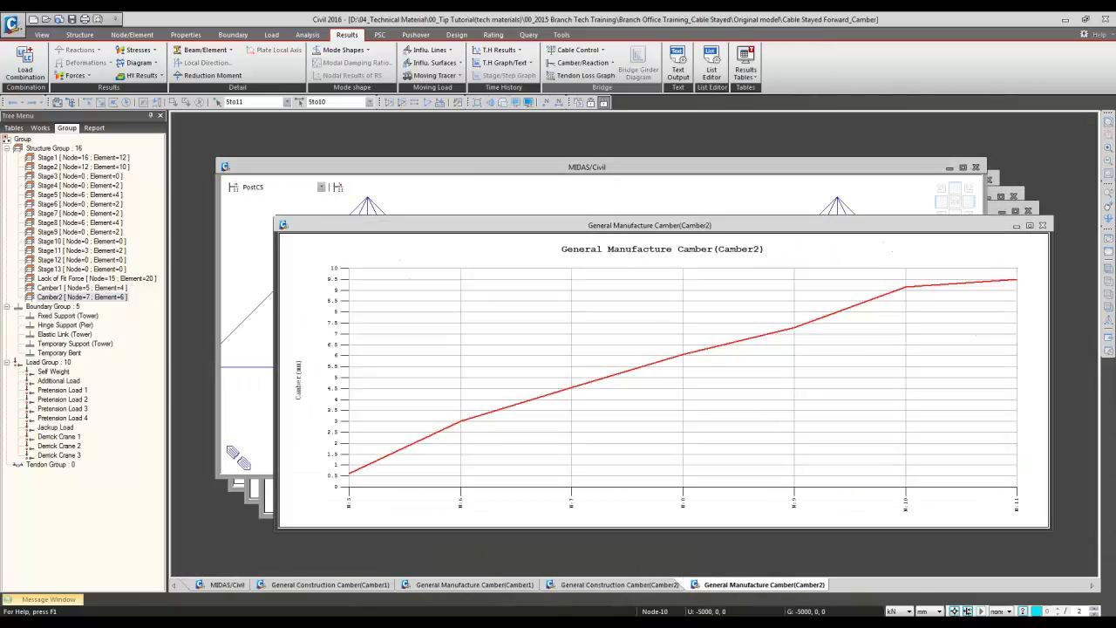
click(602, 586)
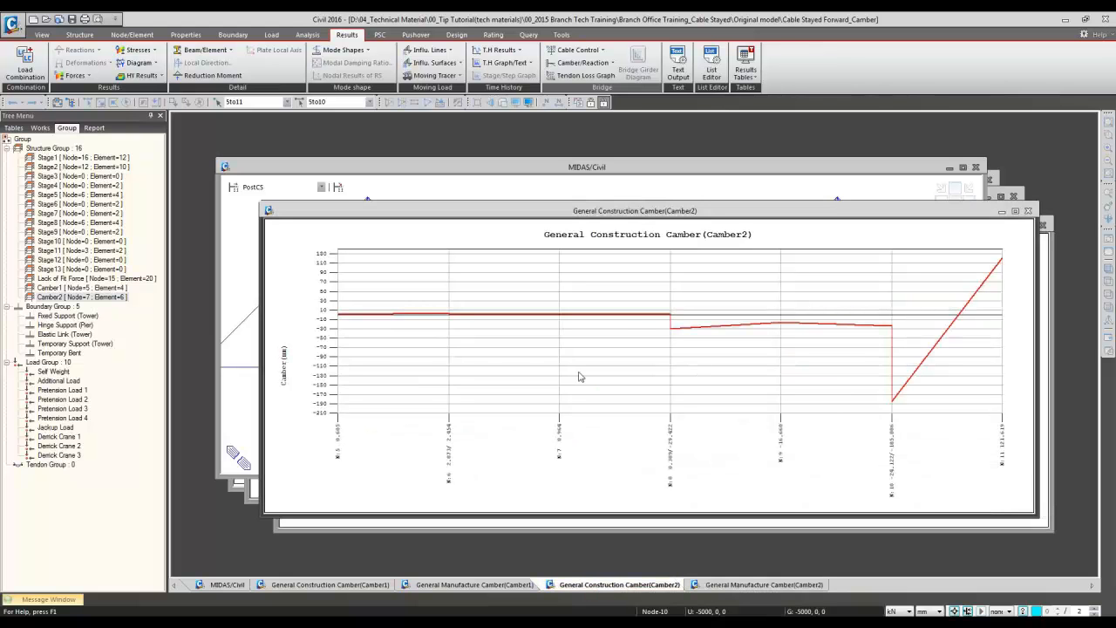
Step: Generate the general camber tables for Summation and inspect the Camber2 constructed camber at Stage4, Stage 7-1 and Stage11
click(573, 63)
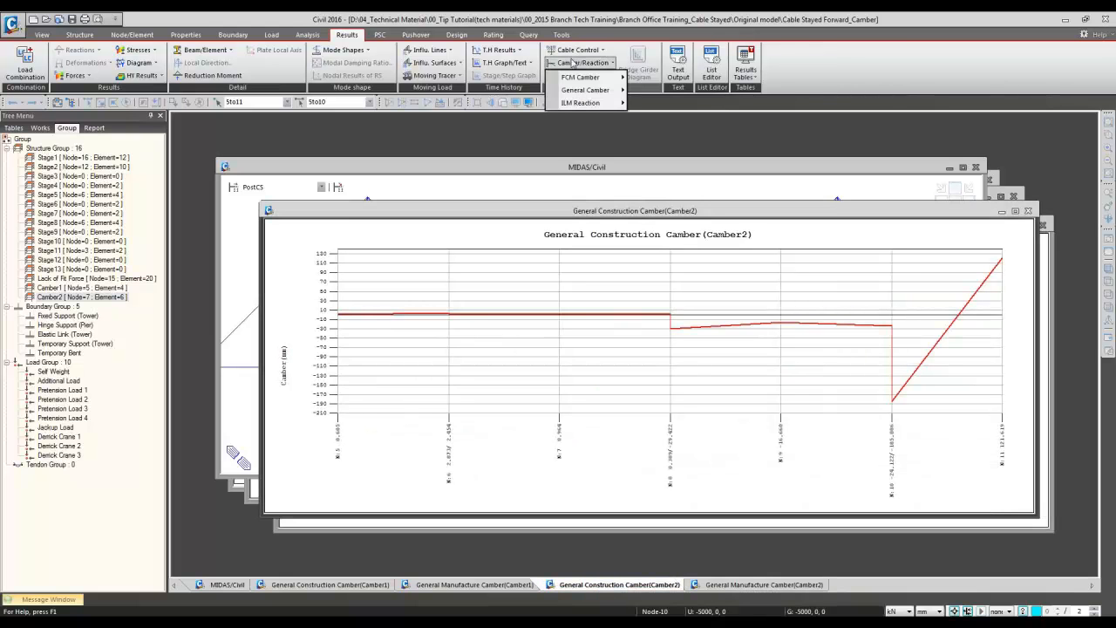
mouse_move(580, 91)
click(659, 117)
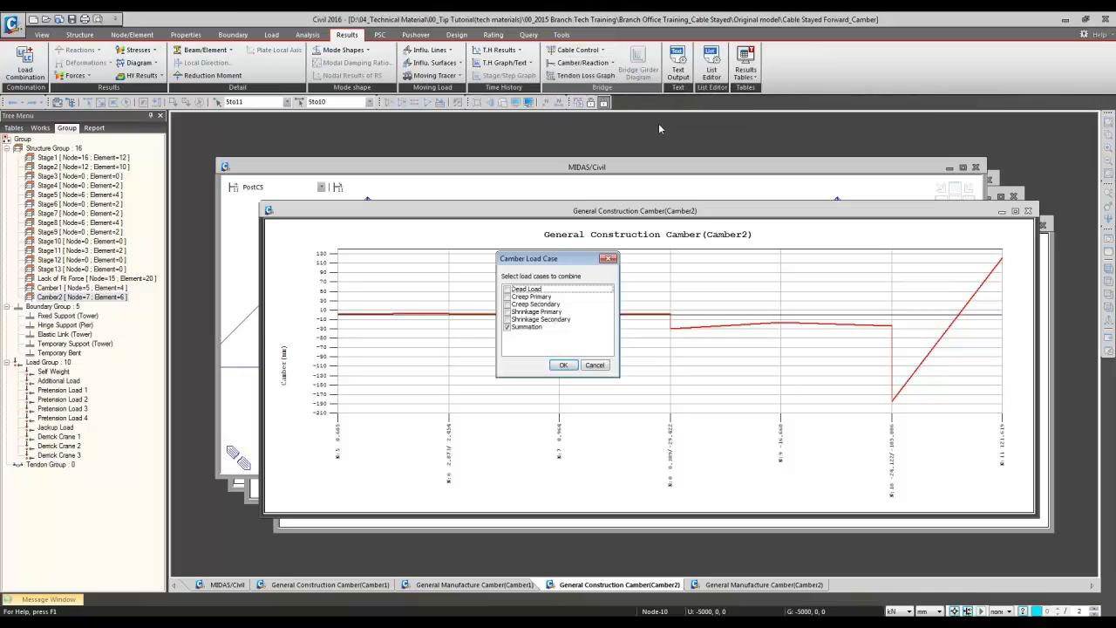
click(563, 365)
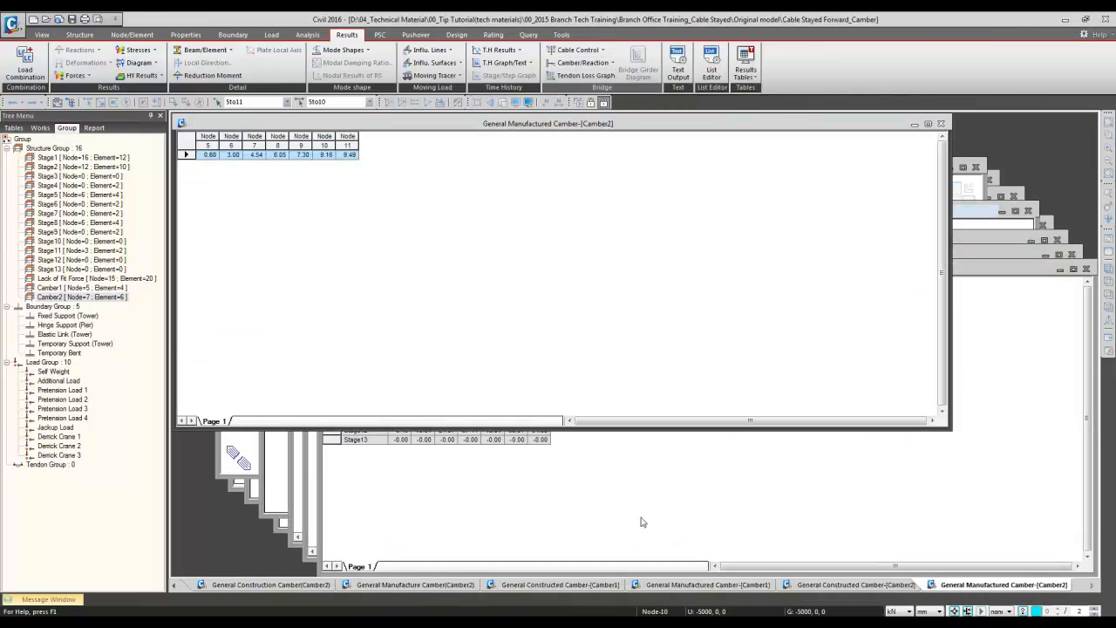
click(854, 585)
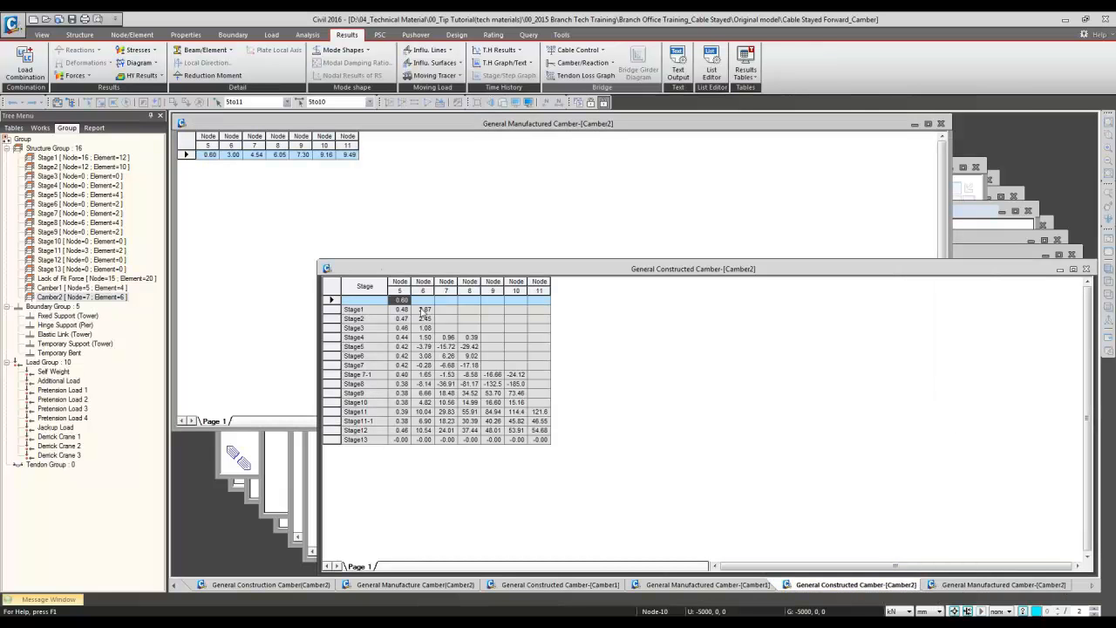
click(447, 337)
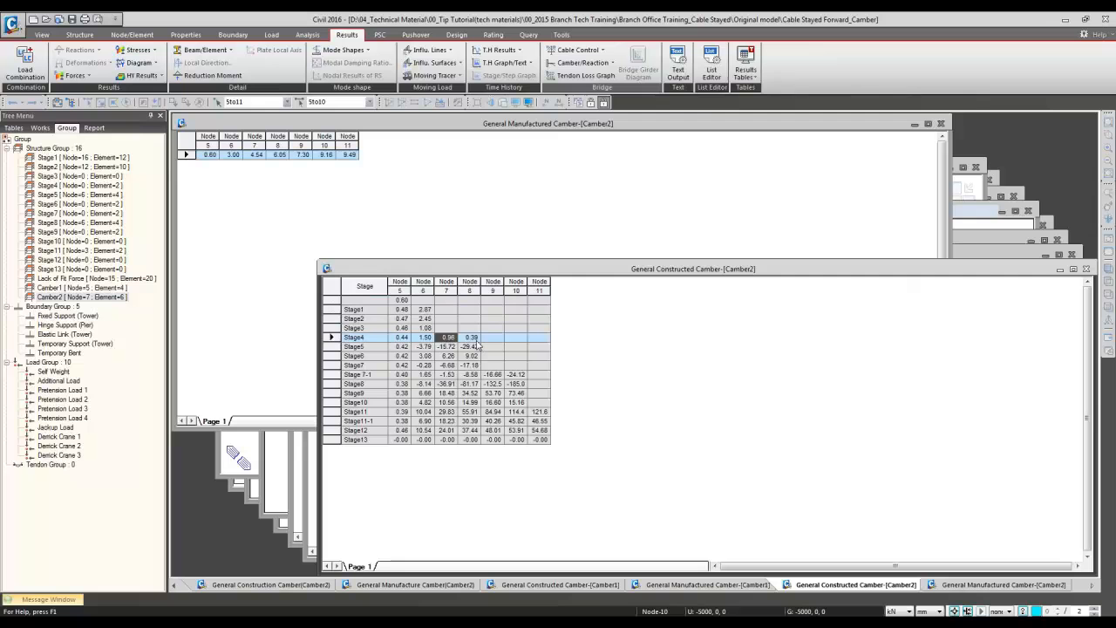
click(516, 374)
click(540, 412)
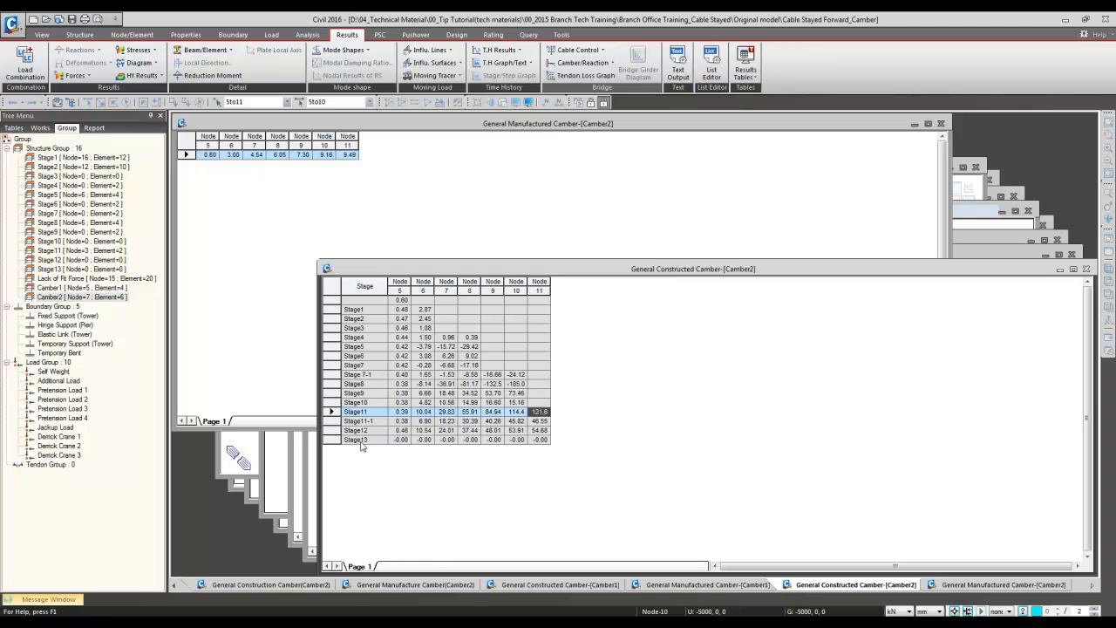
Step: Display the Stage13 displacement contour of the model for CS: Summation at the last step, with values and legend
click(174, 585)
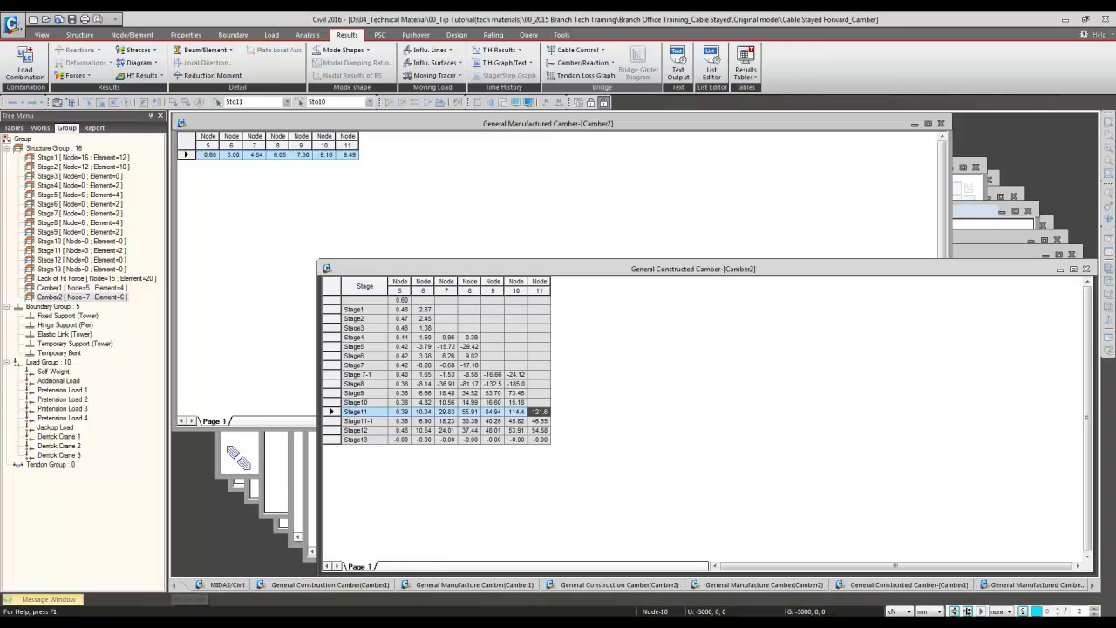
click(222, 585)
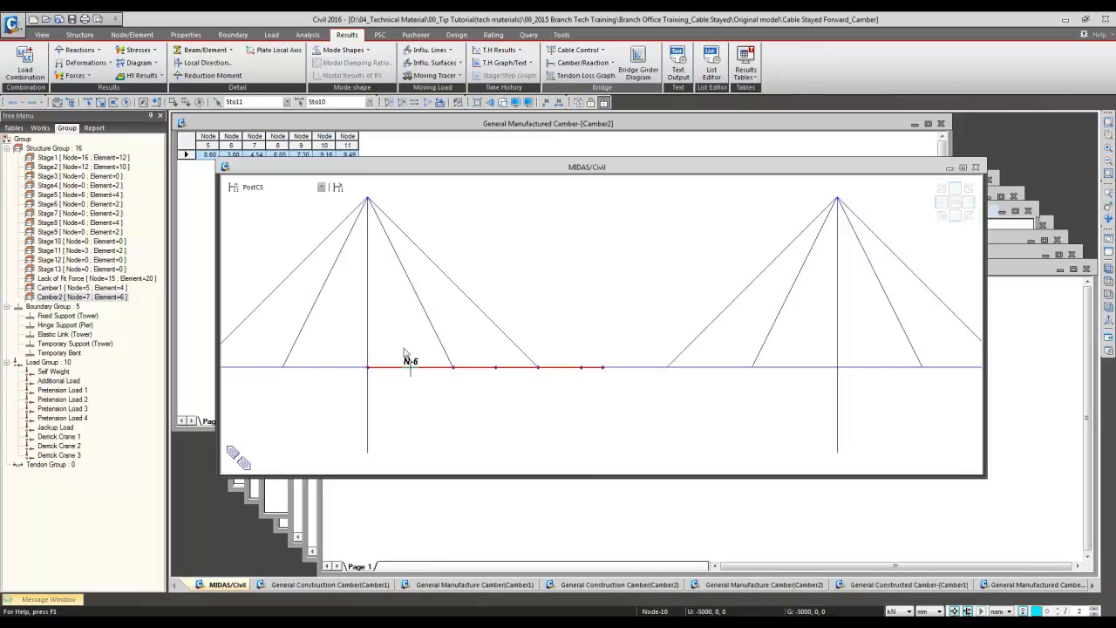
right_click(500, 228)
mouse_move(558, 245)
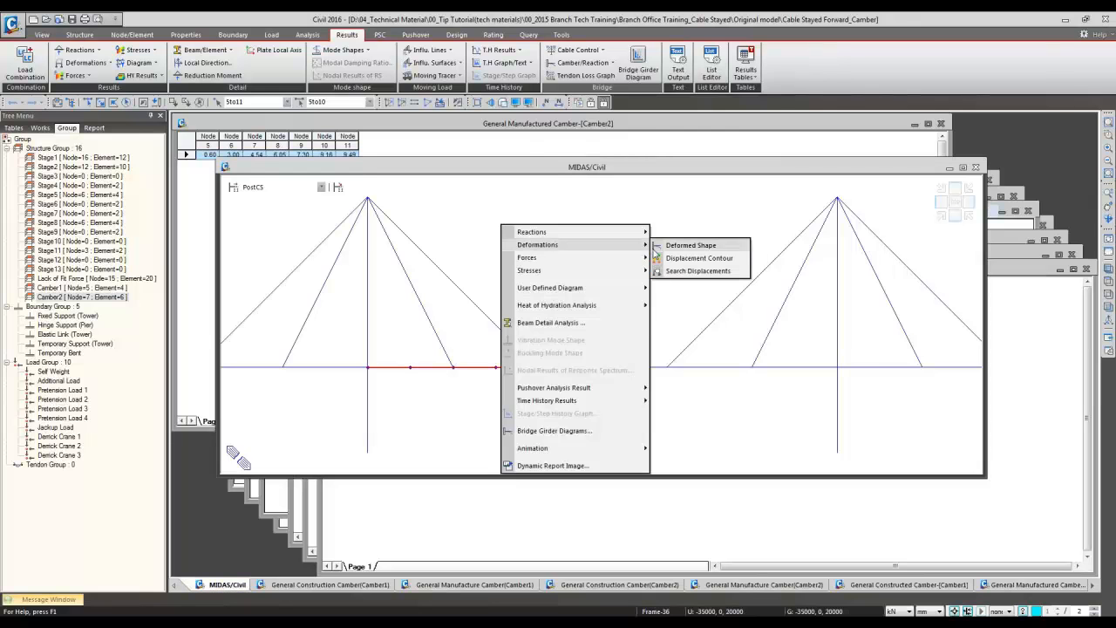
click(689, 257)
click(286, 188)
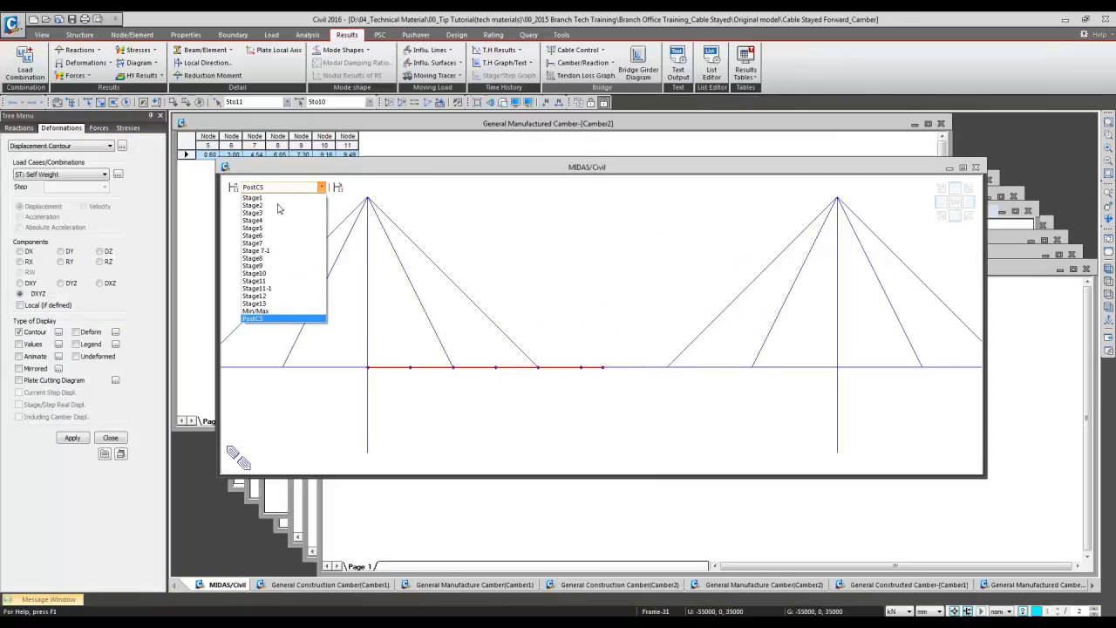
click(279, 320)
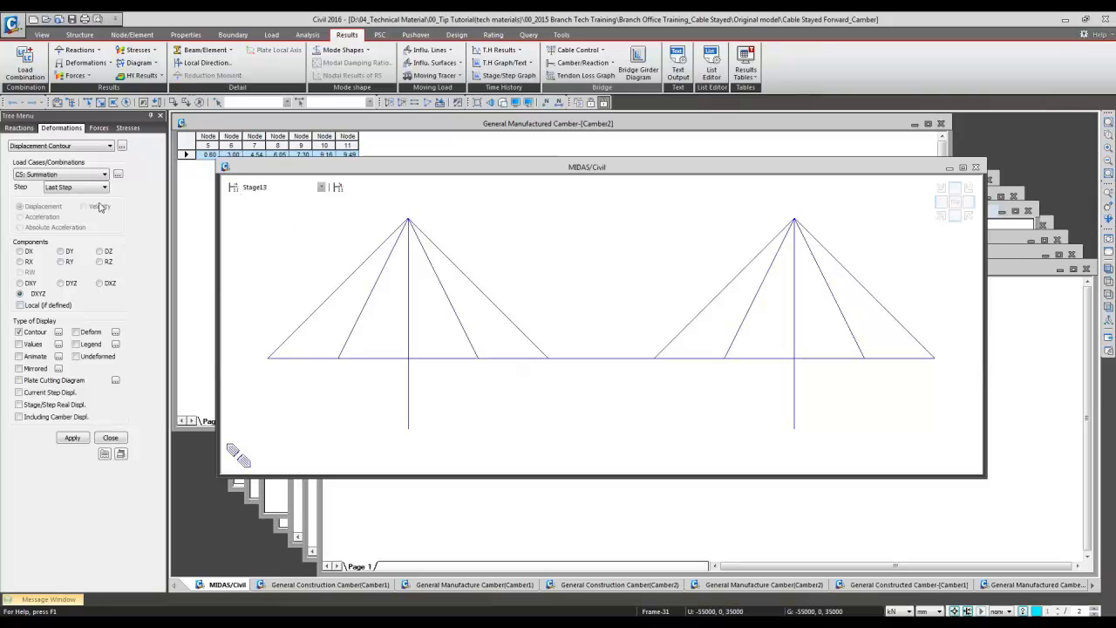
click(84, 345)
click(36, 345)
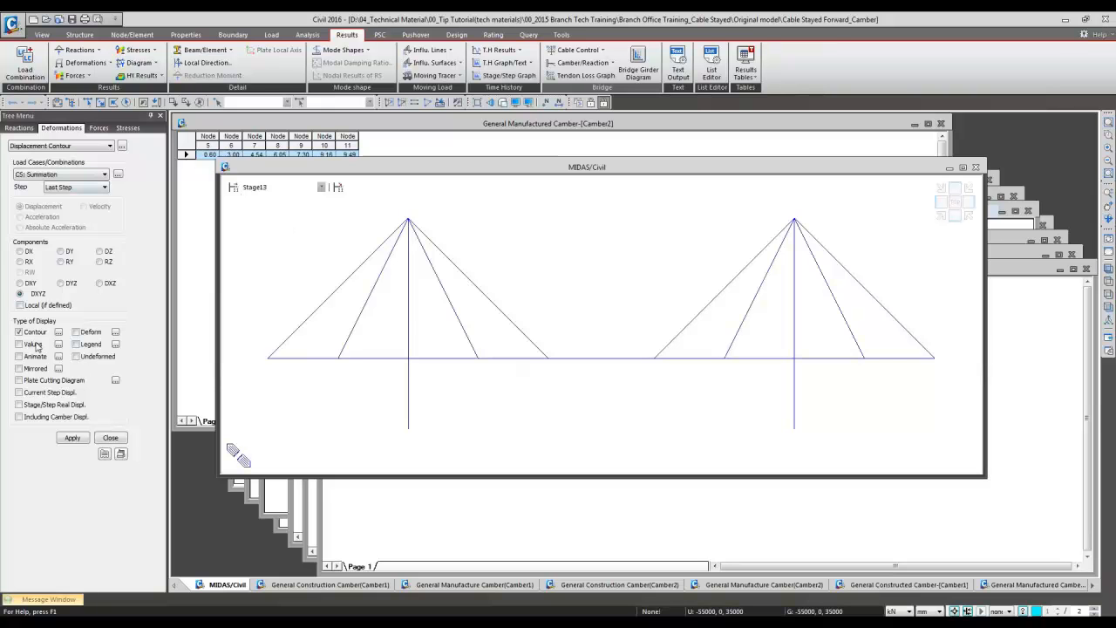
click(69, 437)
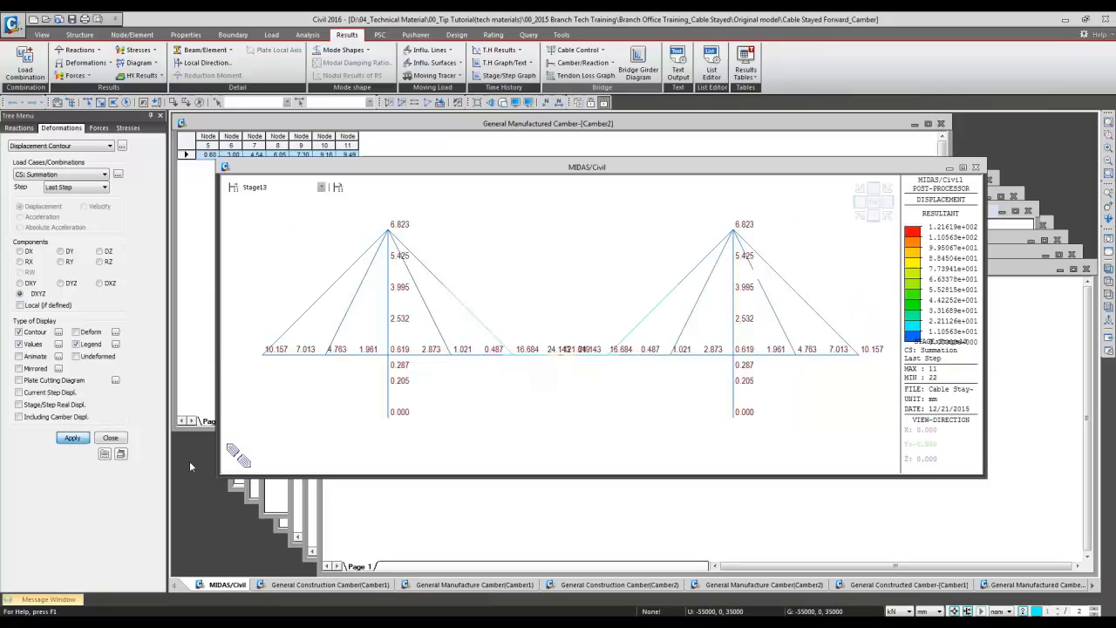
Step: Select girder nodes 4to12 and elements 4to11 in the displacement view, and move the model window clear of the tables
click(100, 102)
mouse_move(356, 335)
mouse_down()
mouse_move(585, 354)
mouse_move(586, 375)
mouse_up()
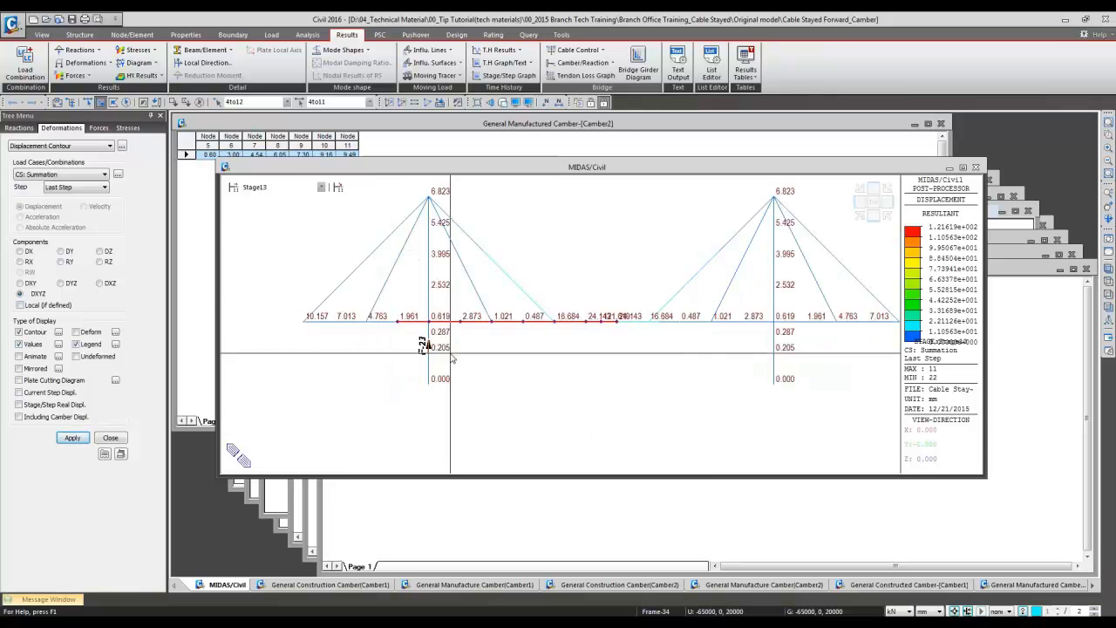
scroll(777, 369, up, 3)
scroll(659, 367, down, 1)
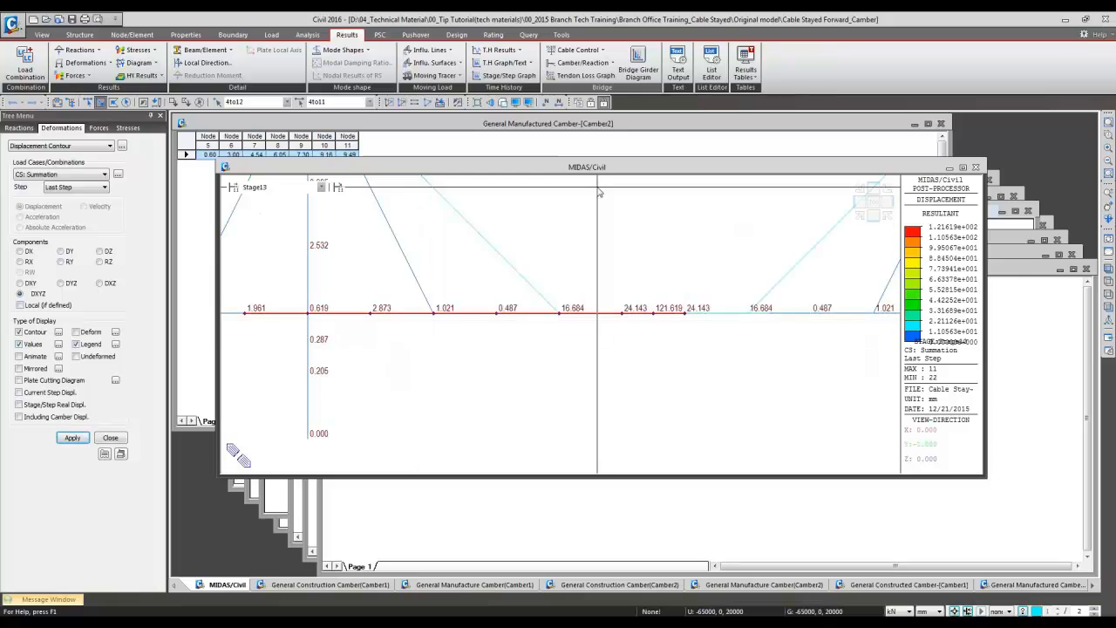
drag(597, 168, 594, 129)
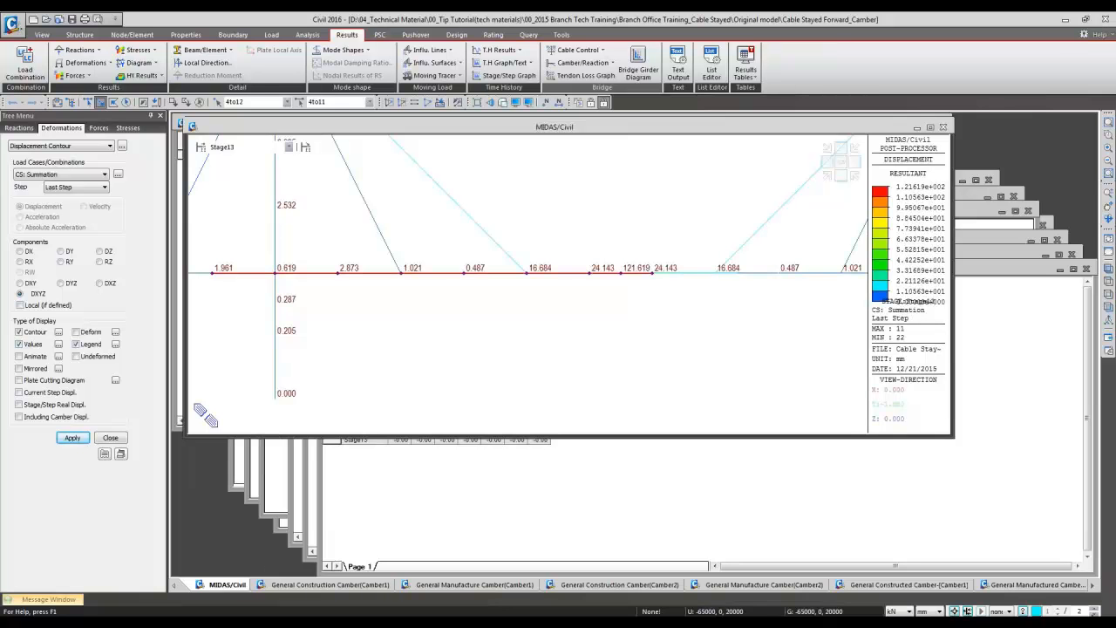
Step: Place the General Constructed Camber table of Camber2 beneath the girder's displacement values and set its number format to 3 decimal places
click(1094, 592)
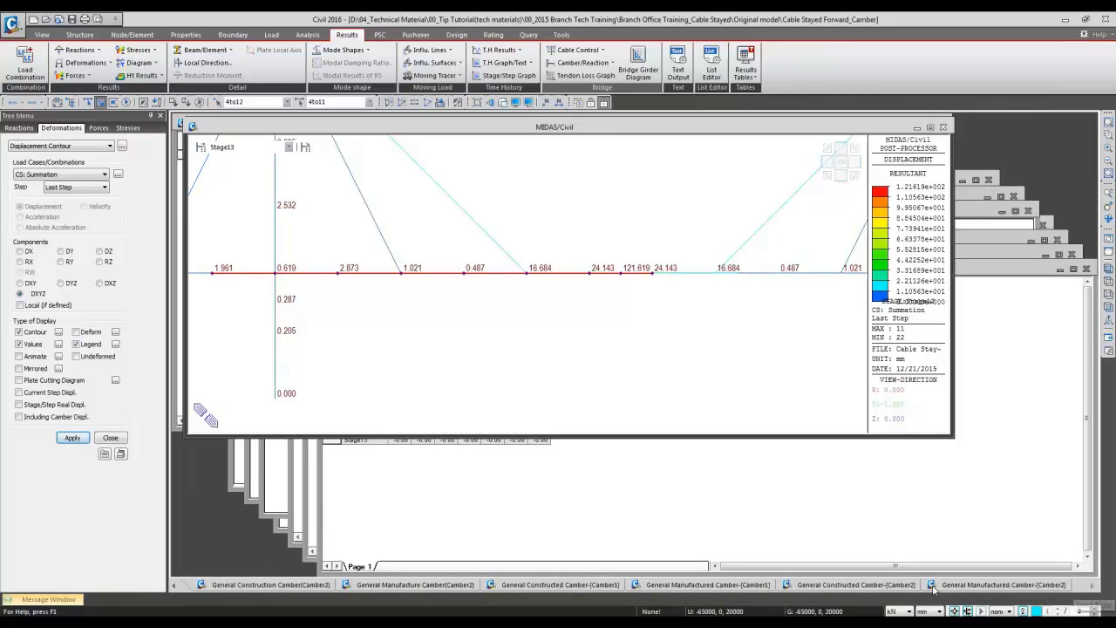
click(839, 585)
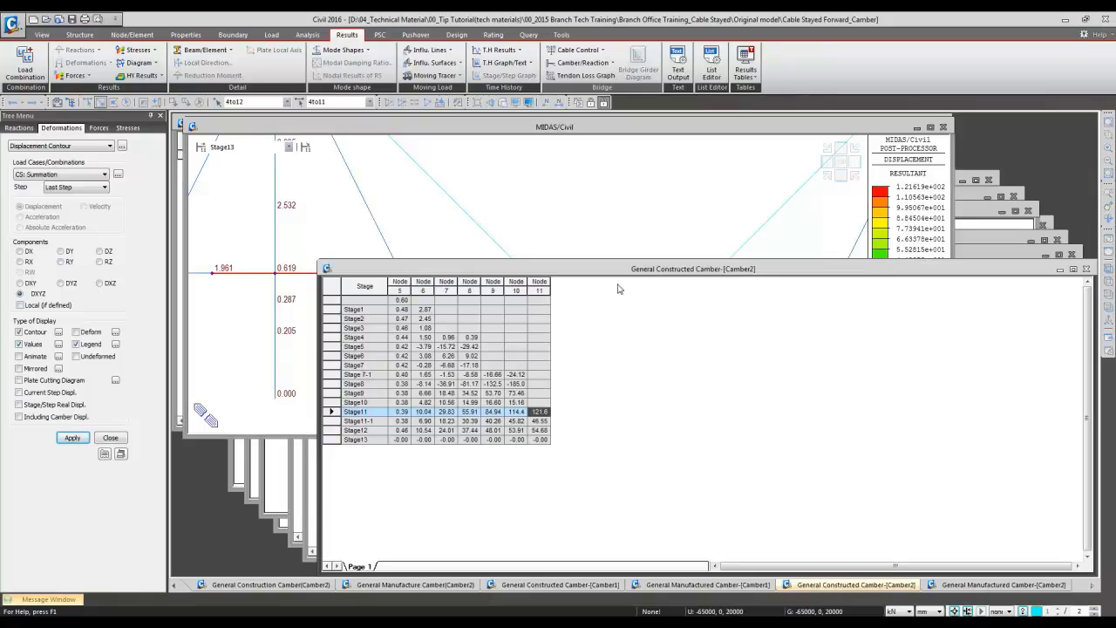
drag(601, 254, 583, 314)
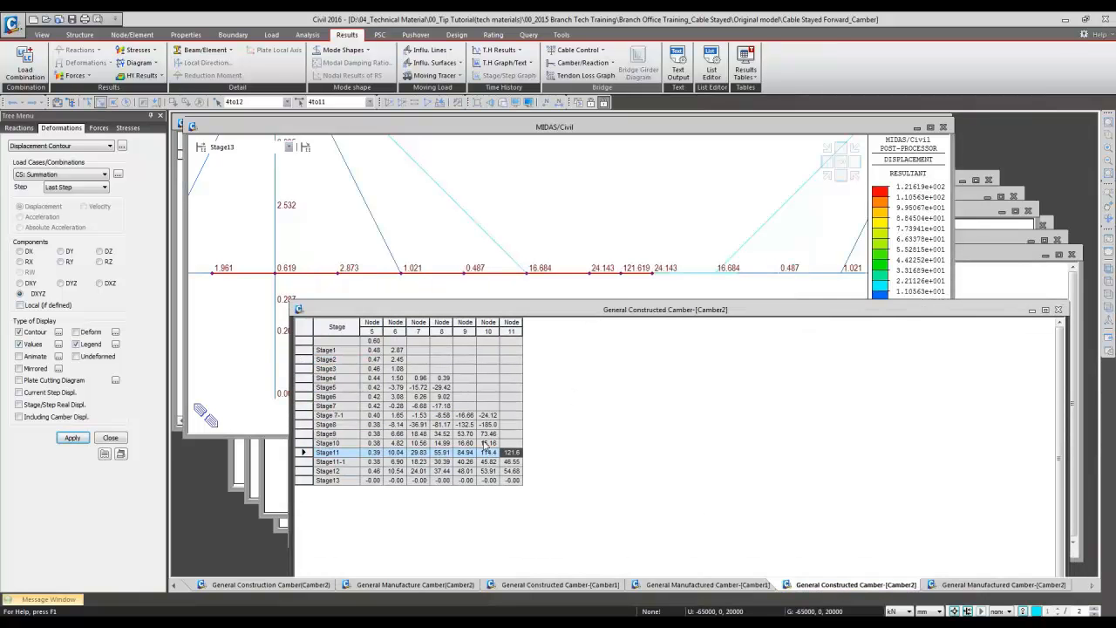
right_click(436, 374)
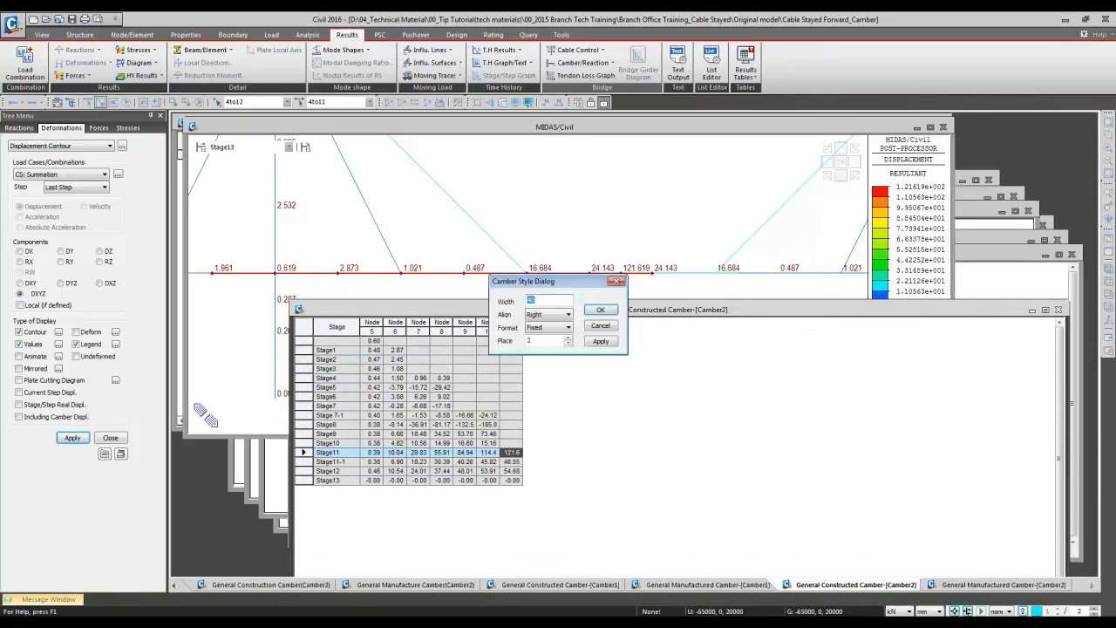
click(600, 309)
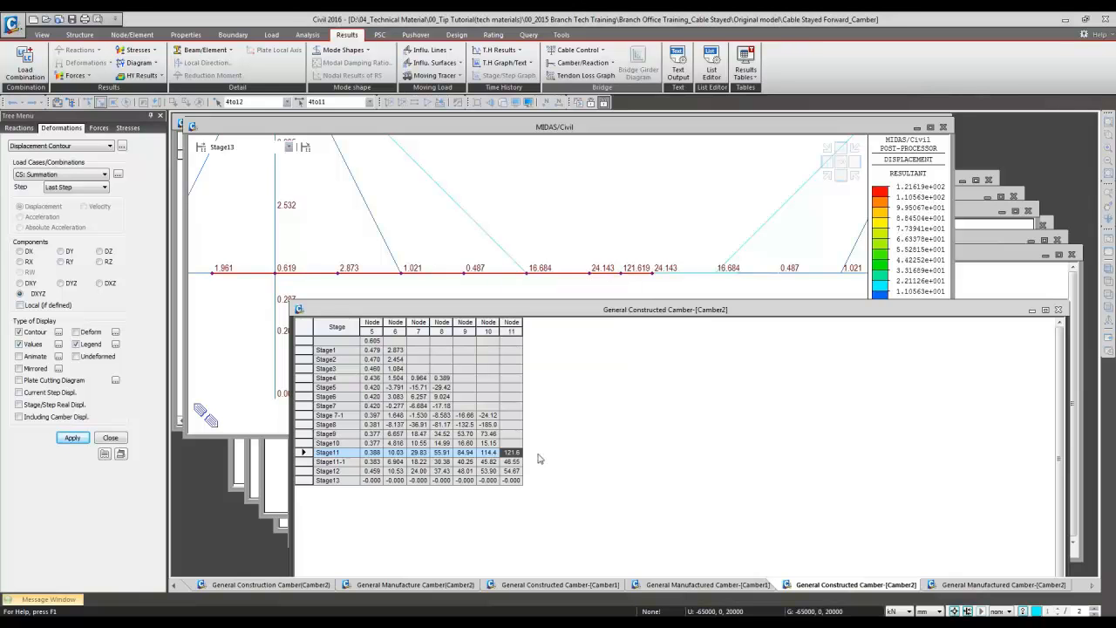
Step: Move the Camber2 General Constructed Camber table clear of the displacement values and examine its Stage1 Node 6 and Stage4 Node 7 entries
drag(542, 311, 563, 347)
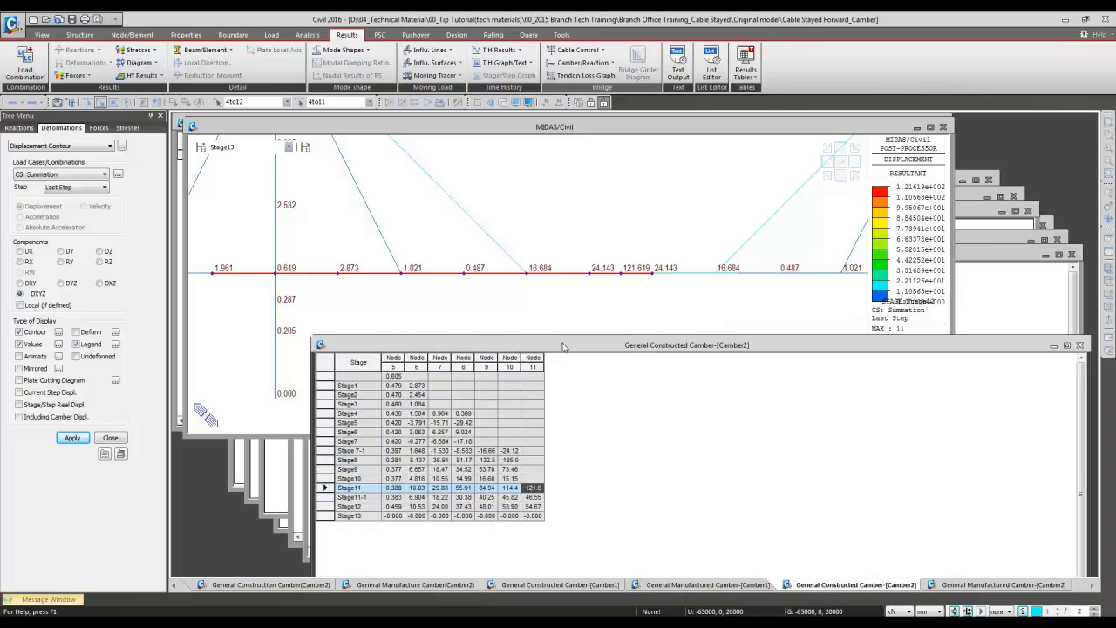
click(420, 385)
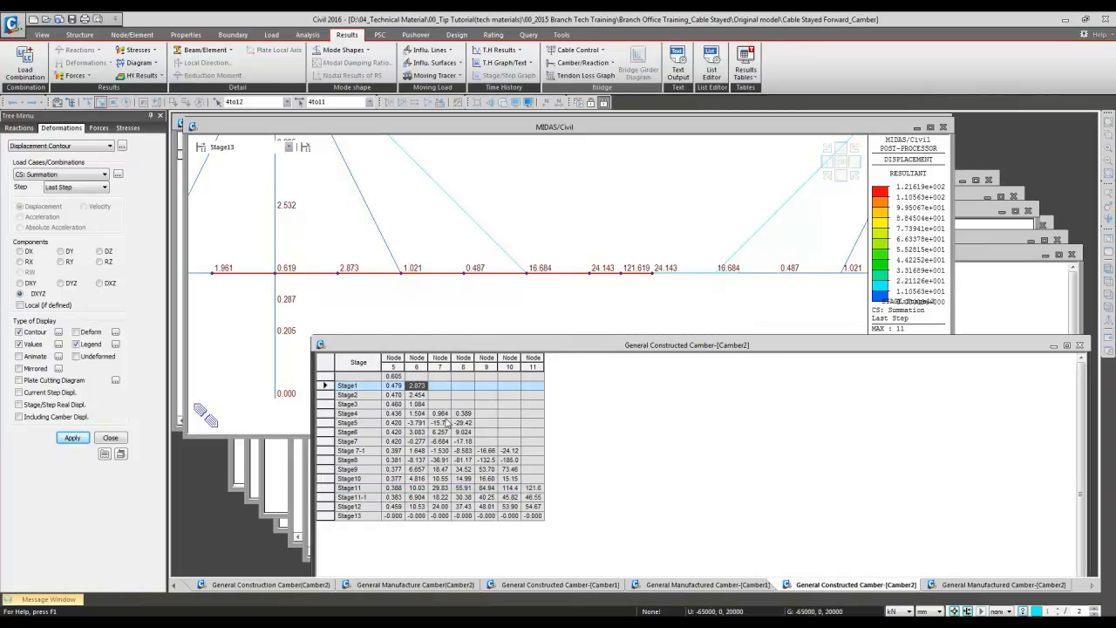
key(Down)
key(Down)
key(Down)
key(Right)
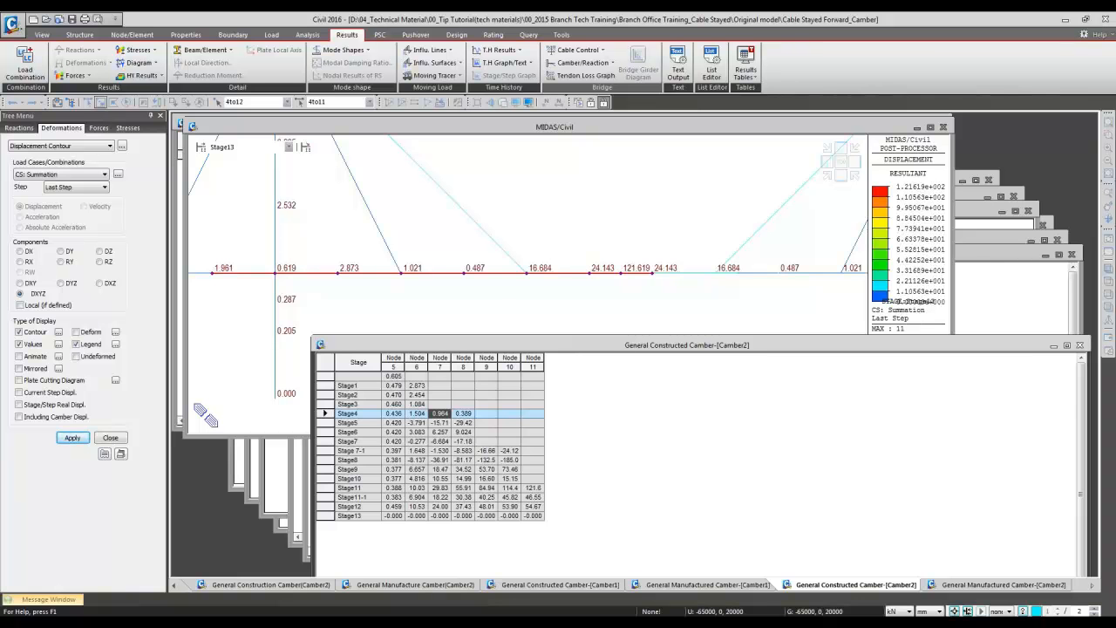
Step: Switch to the presentation, review the Construction Camber and Manufacture Camber slides, and return to the midas Civil model
key(ctrl+Tab)
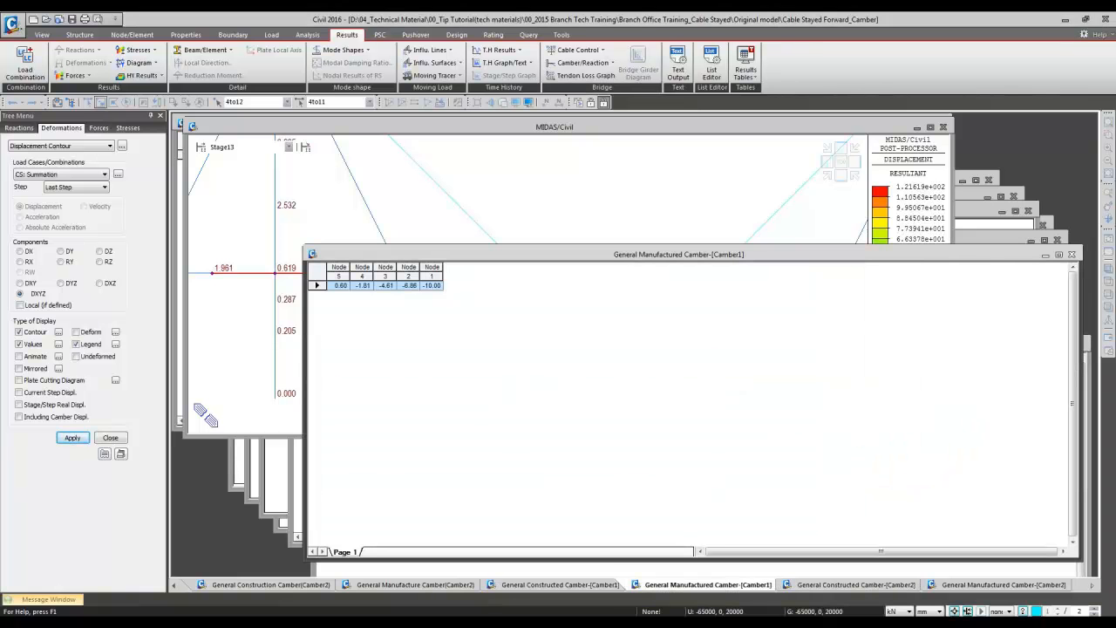
mouse_move(422, 592)
click(417, 563)
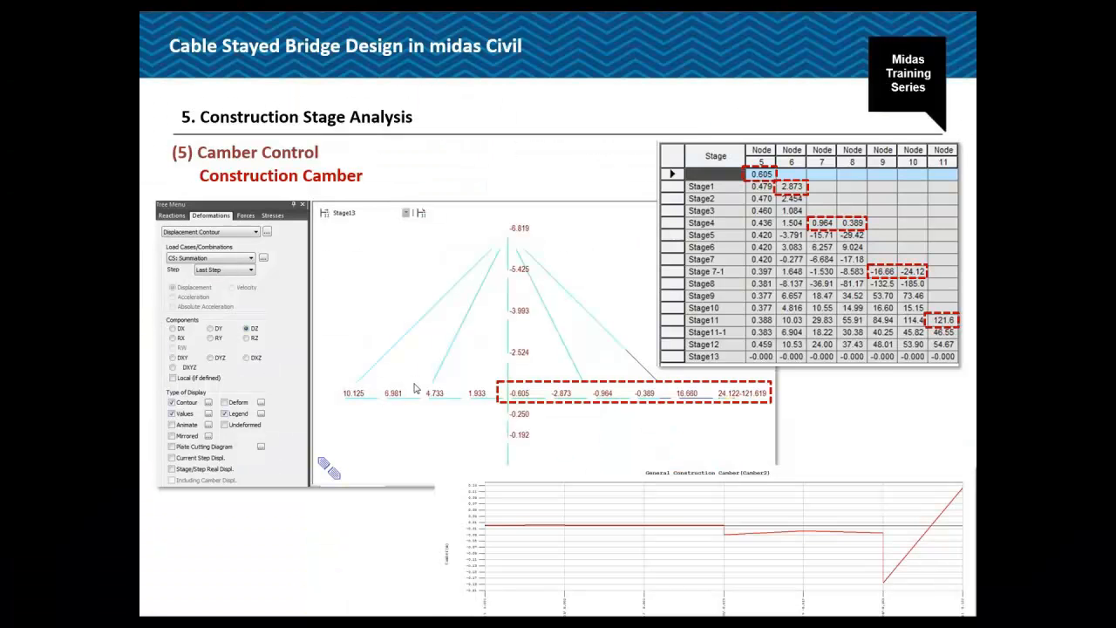
click(415, 389)
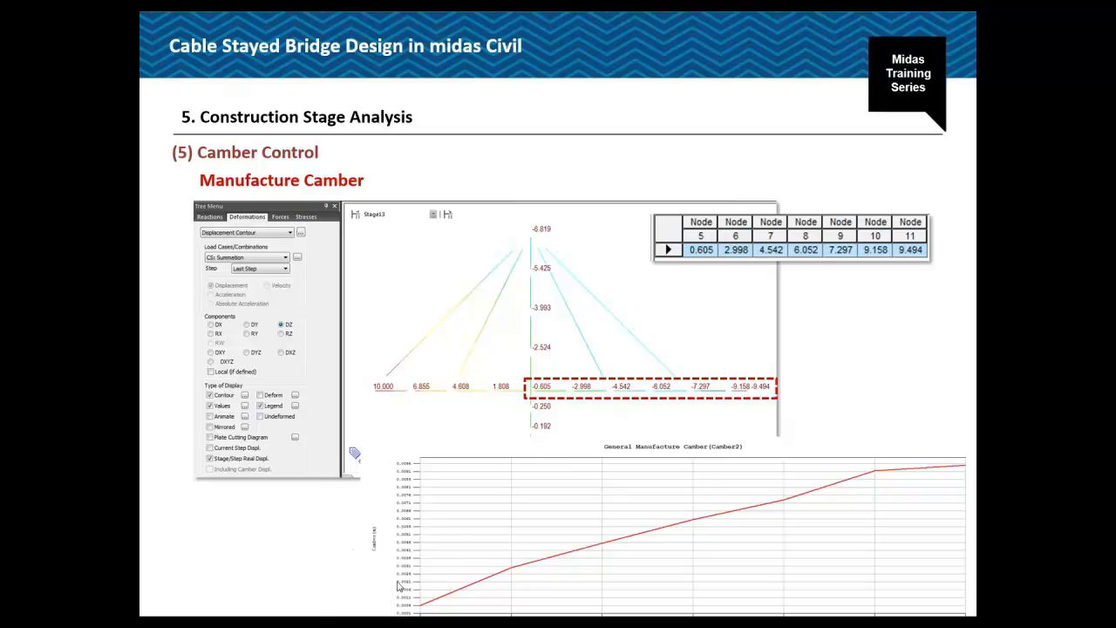
key(alt+Tab)
key(alt+Tab)
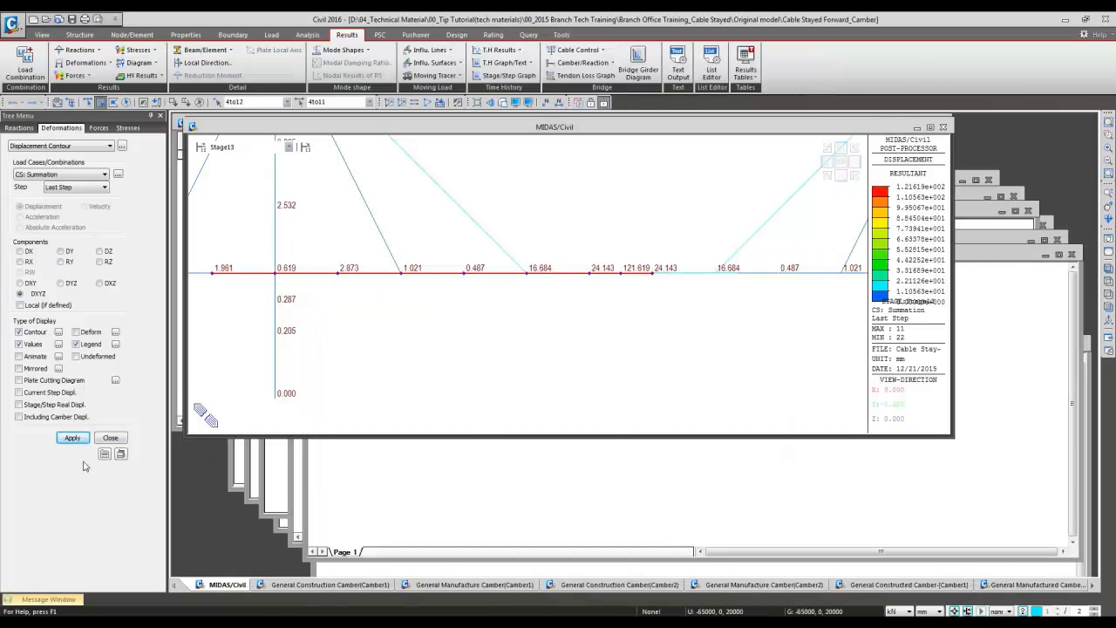
Step: Close the displacement settings and check the initial tangent displacement and lack-of-fit options in the Construction Stage Analysis Control Data without changing them
click(107, 436)
click(41, 128)
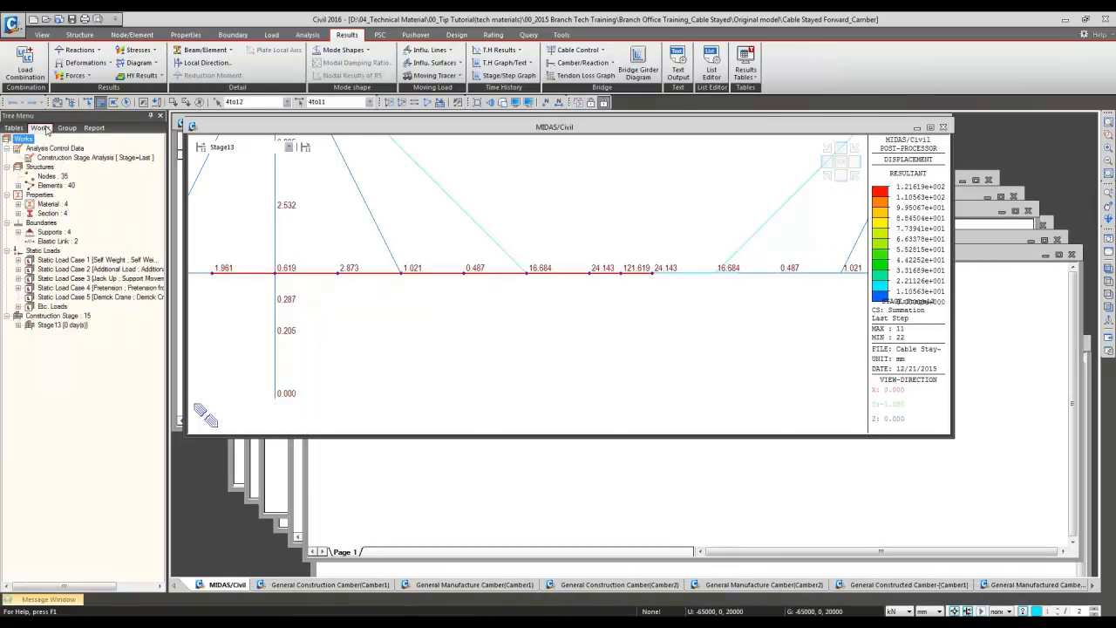
click(54, 157)
double_click(54, 157)
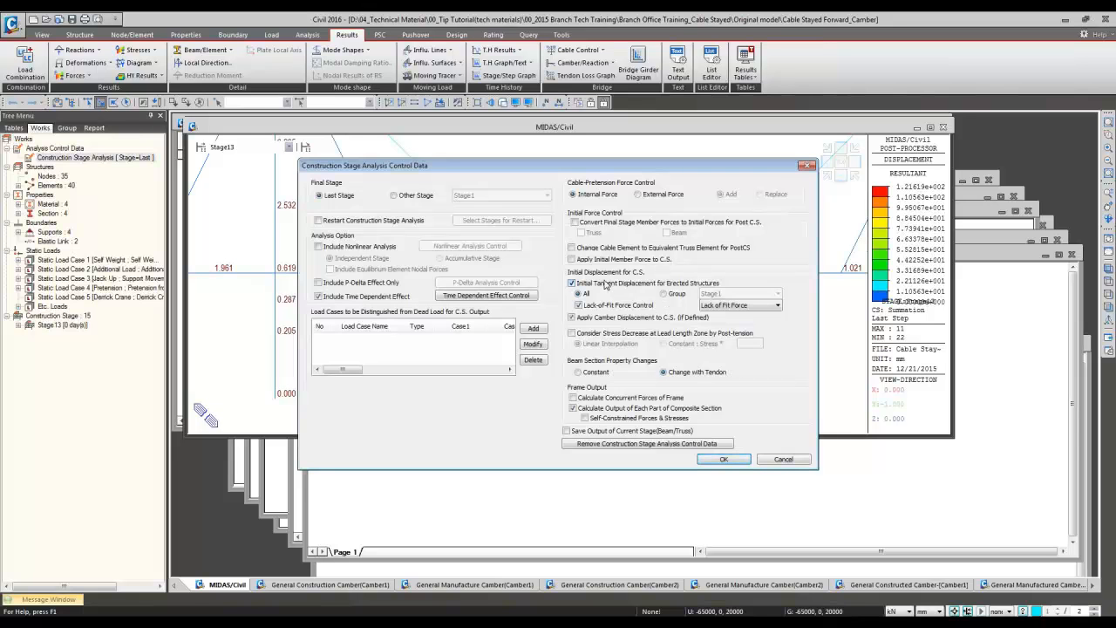
click(767, 458)
Step: Clear the node and element selection and display the Stage13 displacement contour for CS: Summation with Stage/Step Real Displ. enabled
drag(232, 407, 385, 250)
click(198, 102)
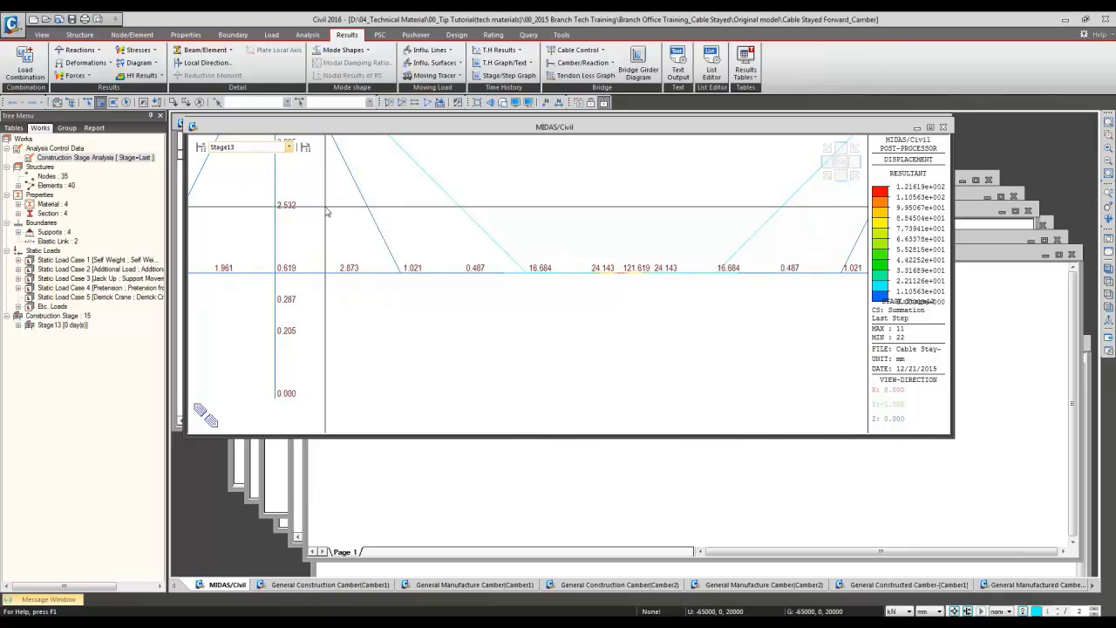
right_click(346, 223)
mouse_move(369, 249)
click(512, 255)
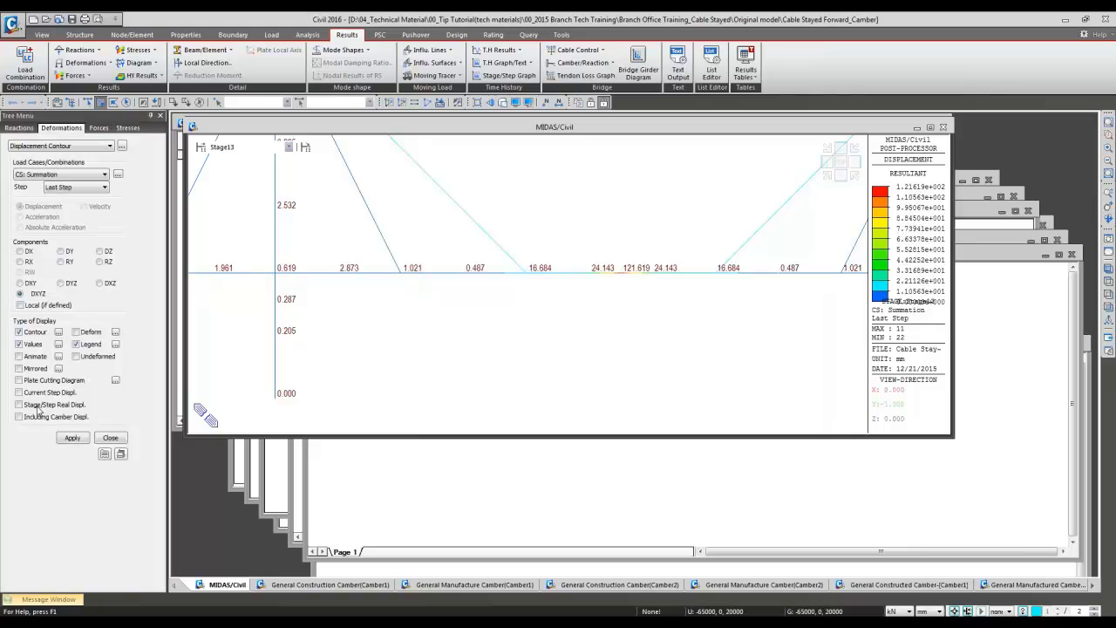
click(71, 437)
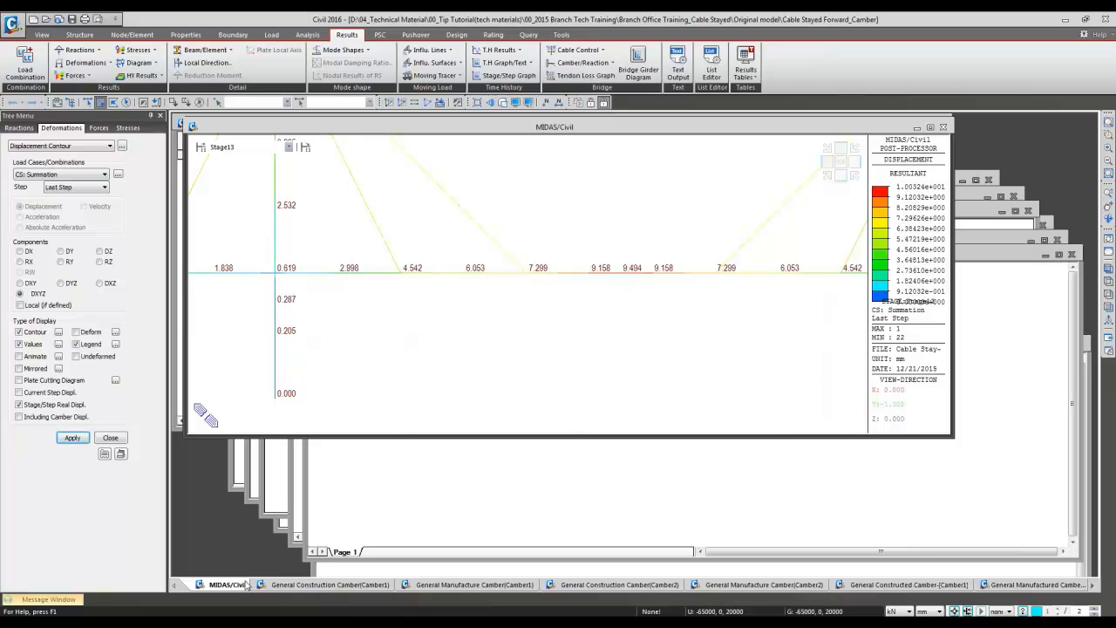
Step: Bring up the General Manufactured Camber table of Camber2 and place it beneath the girder's real displacement values
click(1093, 585)
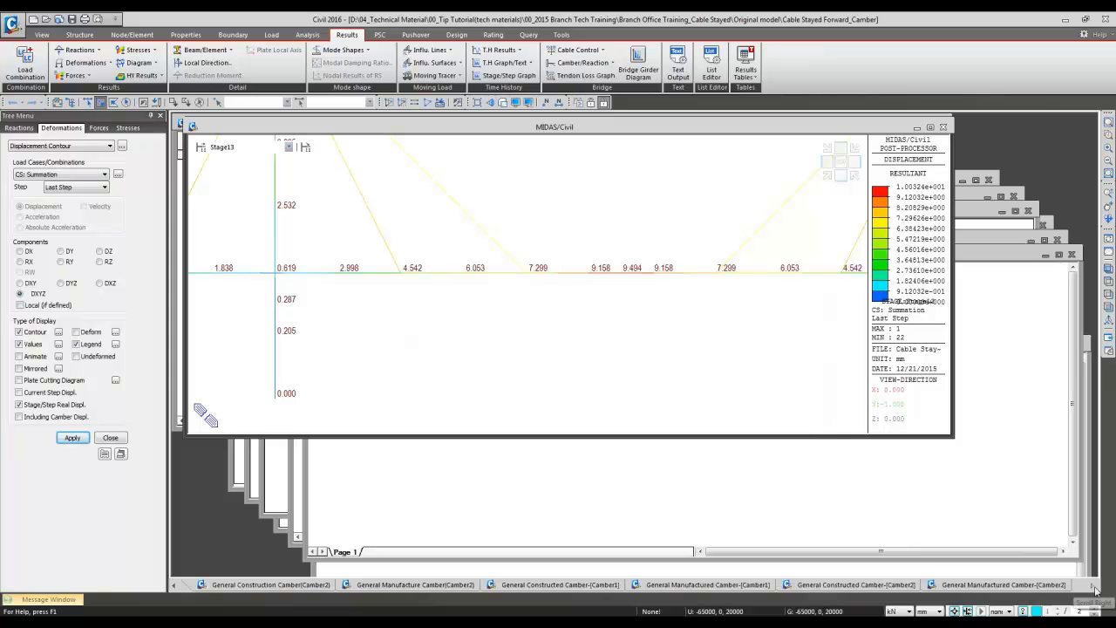
click(965, 588)
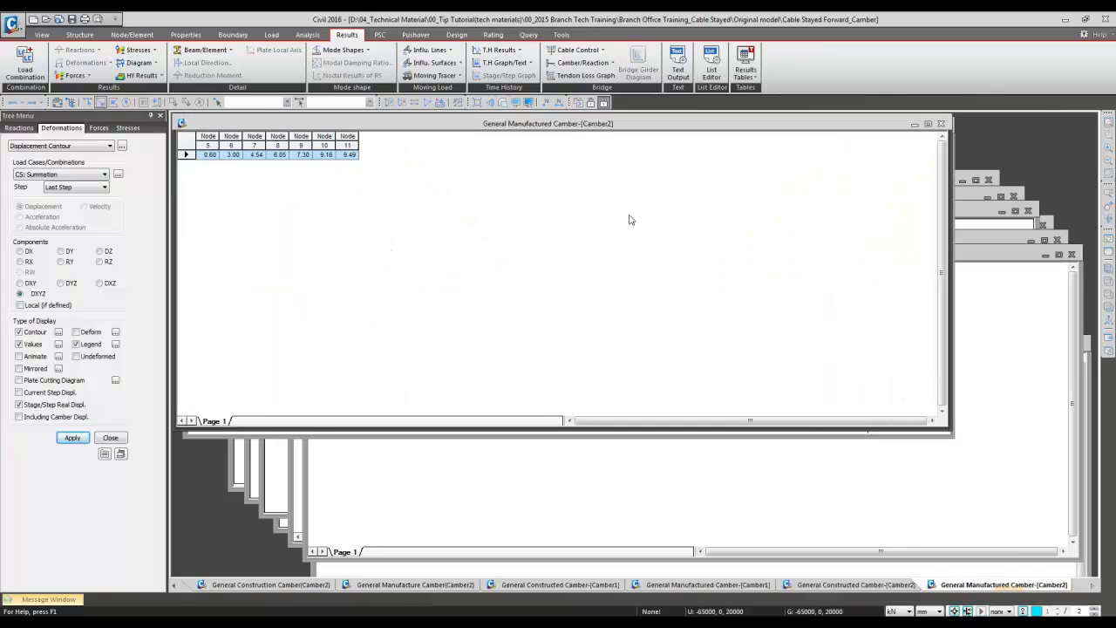
drag(324, 124, 457, 312)
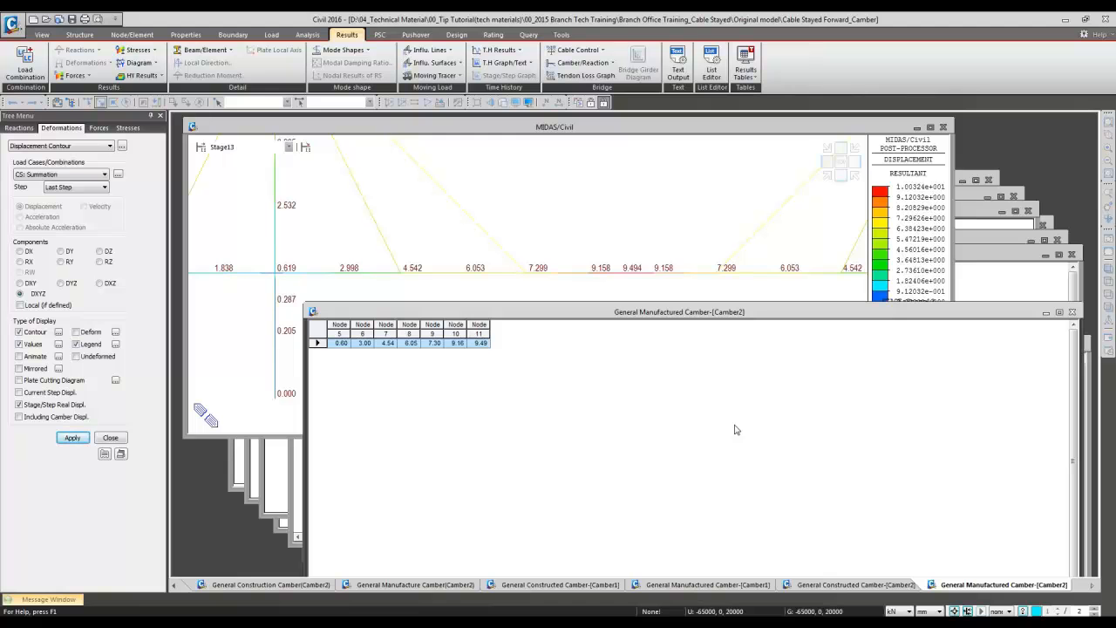
key(alt+Tab)
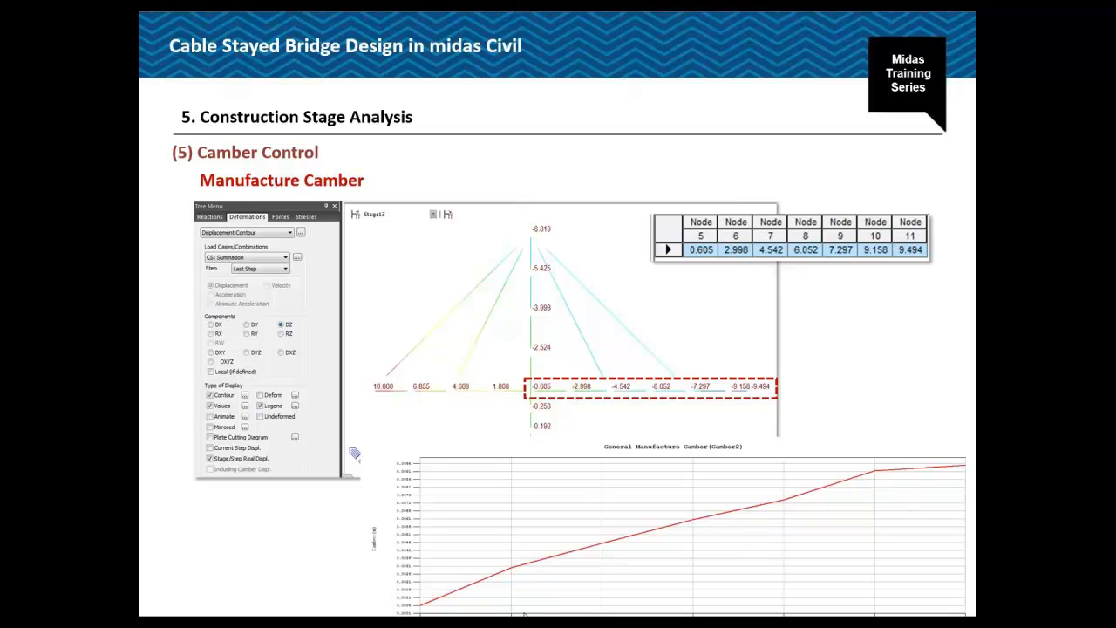
key(alt+Tab)
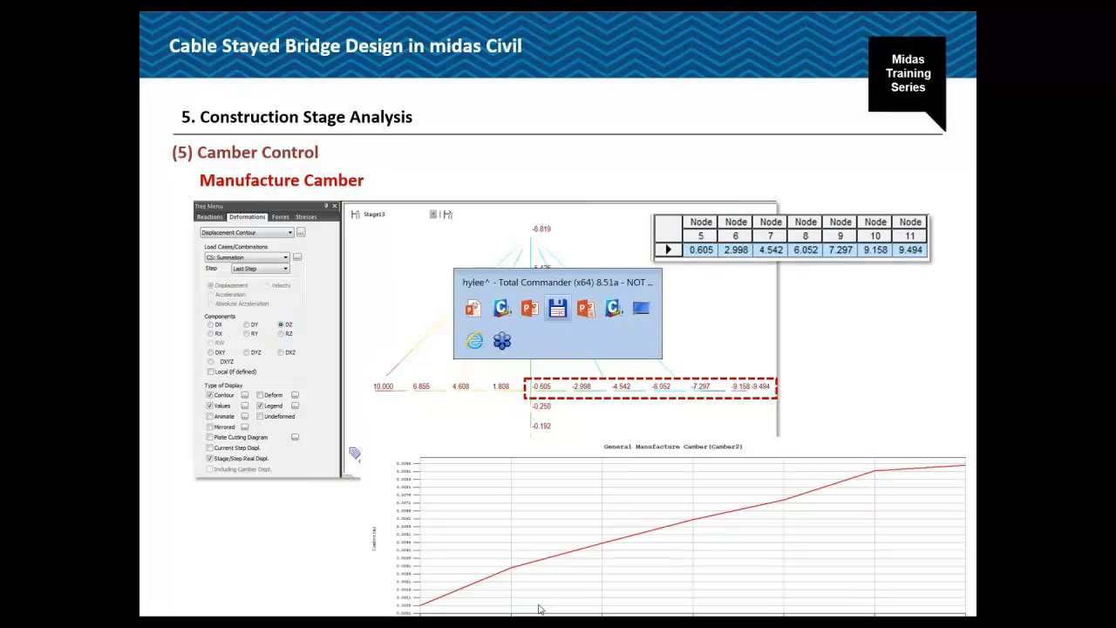
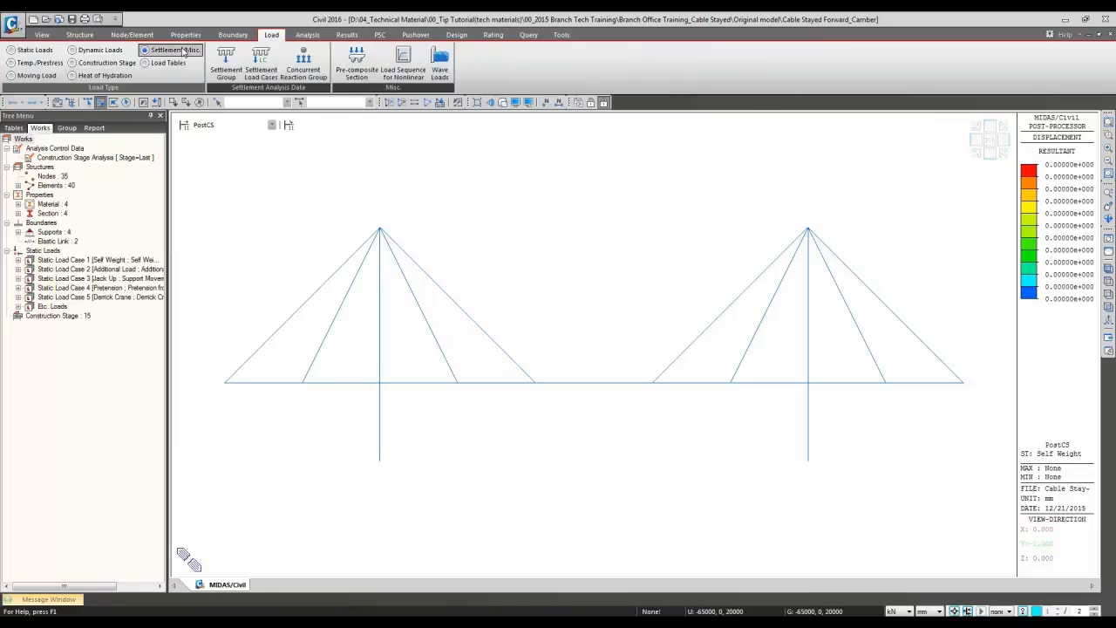
Step: Apply Camber for Construction Stage as a Deformation Camber taken from the General Camber result
click(32, 52)
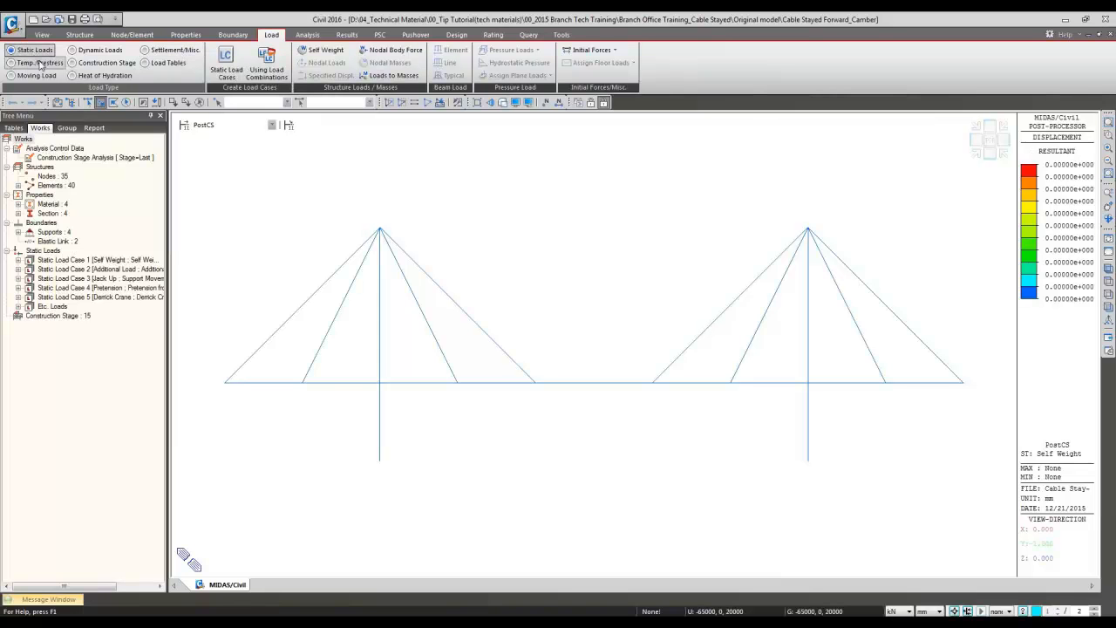
click(98, 62)
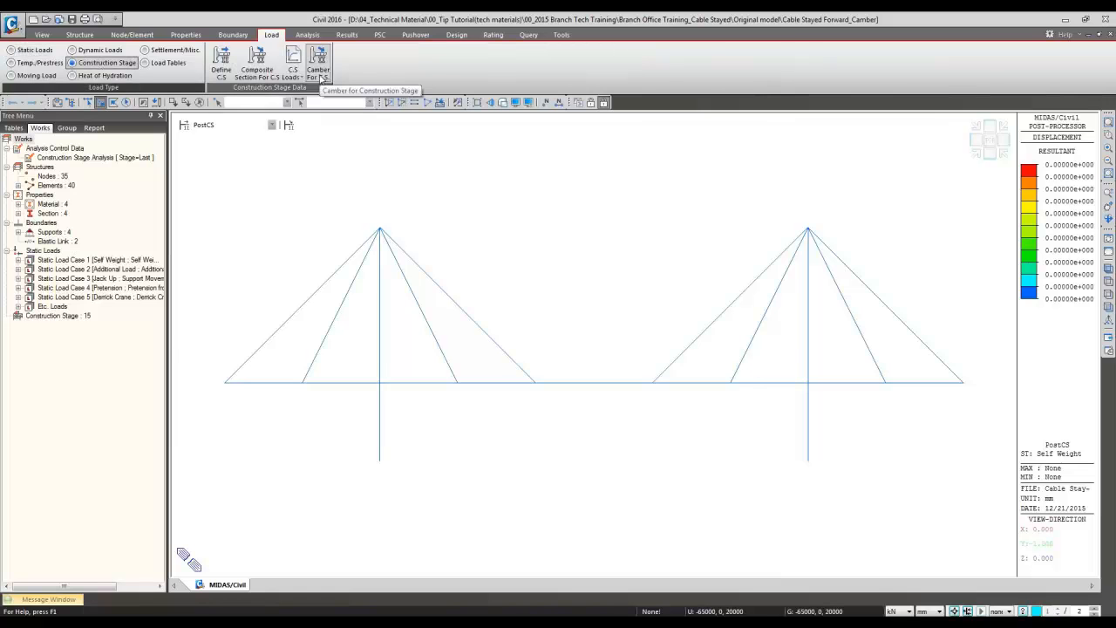
click(321, 77)
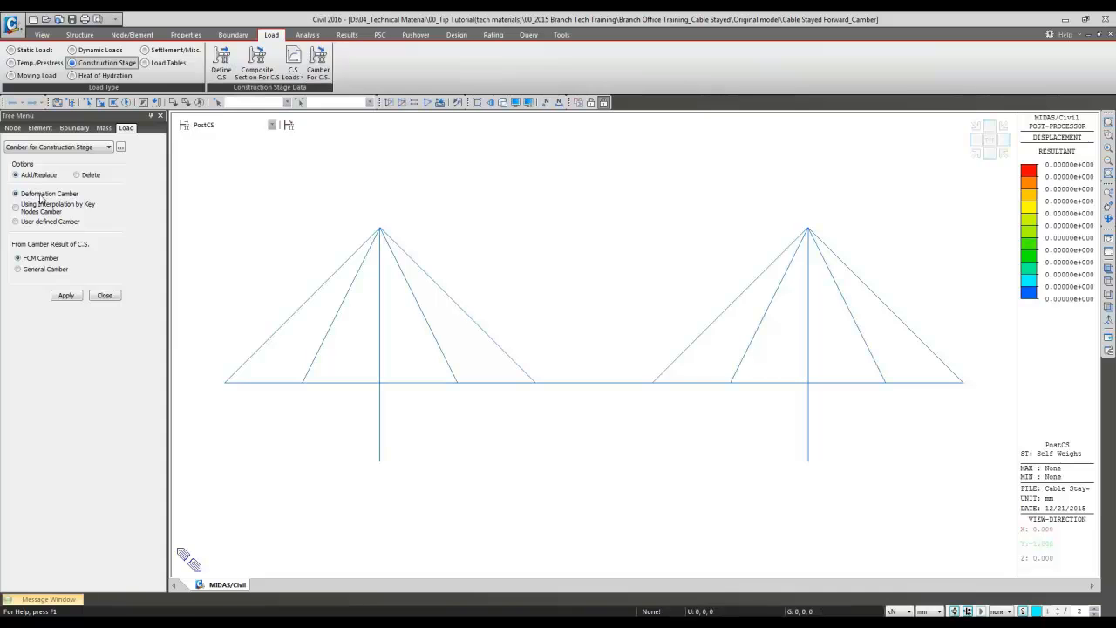
click(18, 269)
click(65, 296)
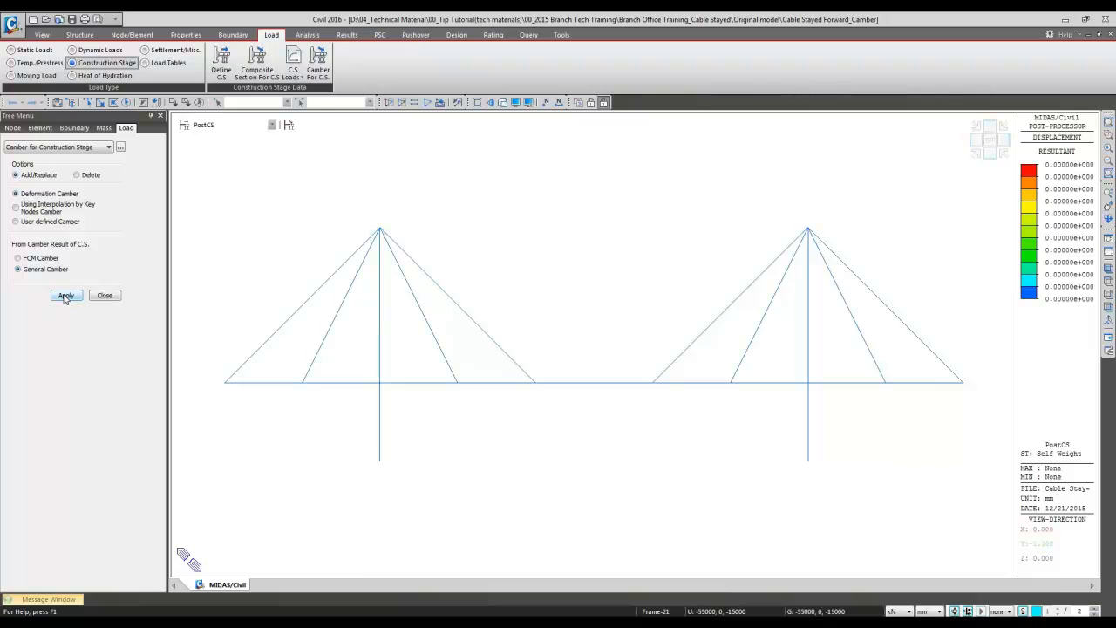
Step: Open the Camber for Construction Stage table, examine the Deform values of nodes 1 to 11, and close the camber settings
click(121, 147)
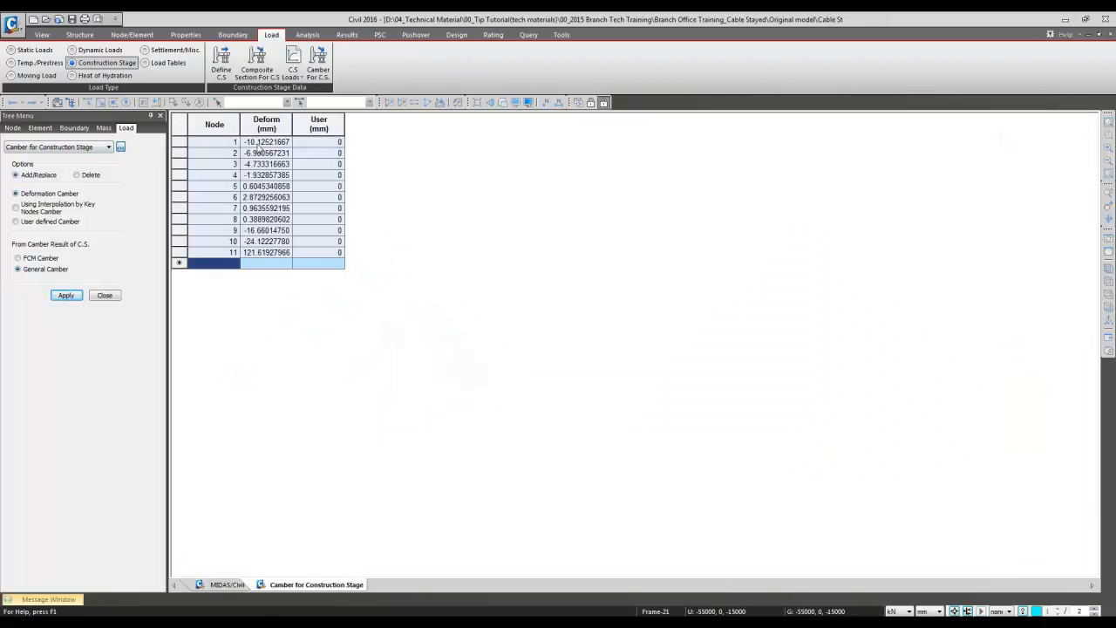
drag(258, 145, 267, 253)
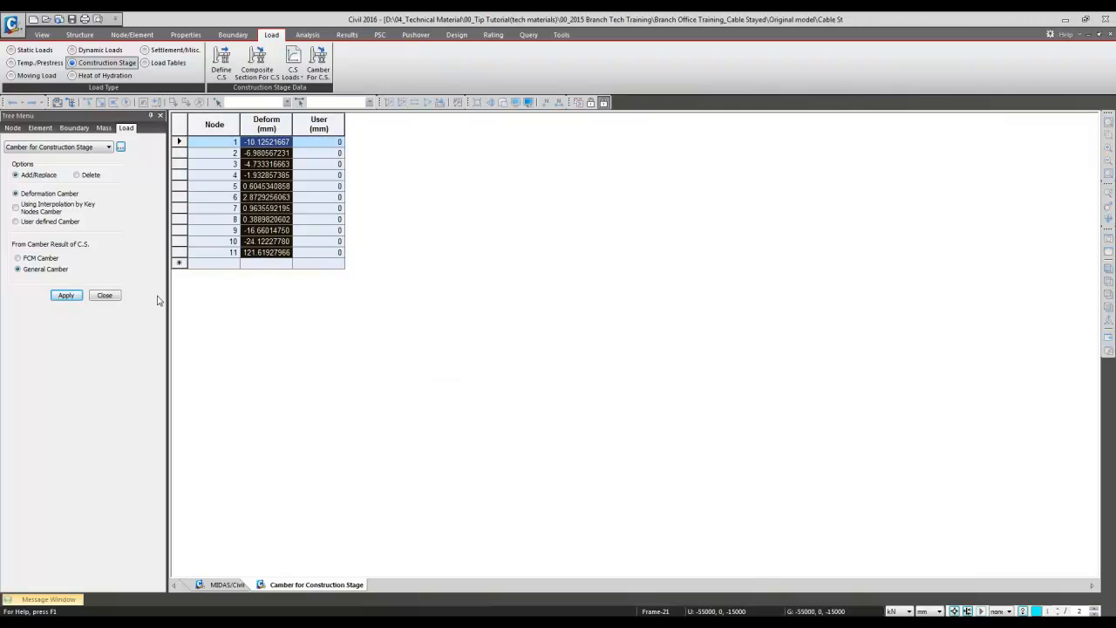
click(106, 297)
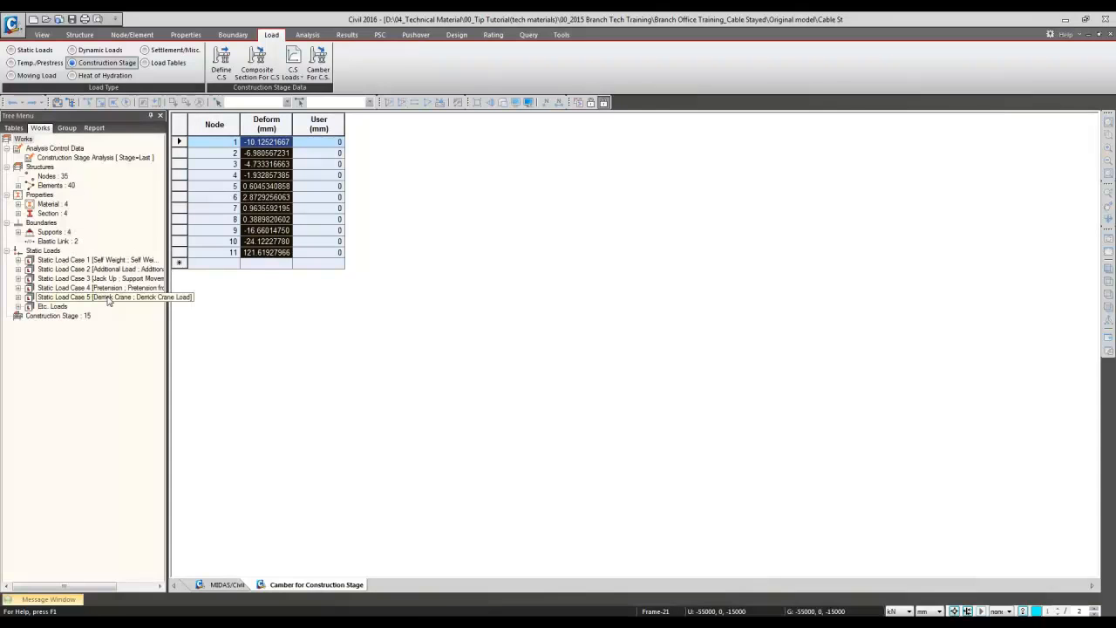
Step: Return to the model view, set the displayed stage to Stage13 and open the Beam Diagrams result settings
click(224, 585)
right_click(273, 164)
click(228, 124)
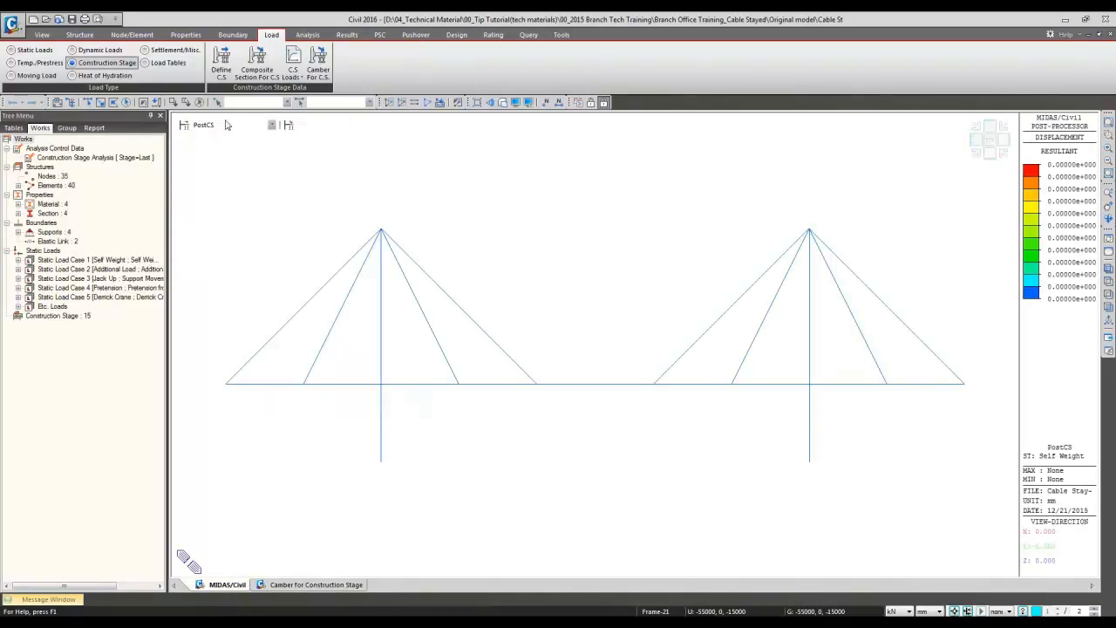
click(223, 126)
click(209, 242)
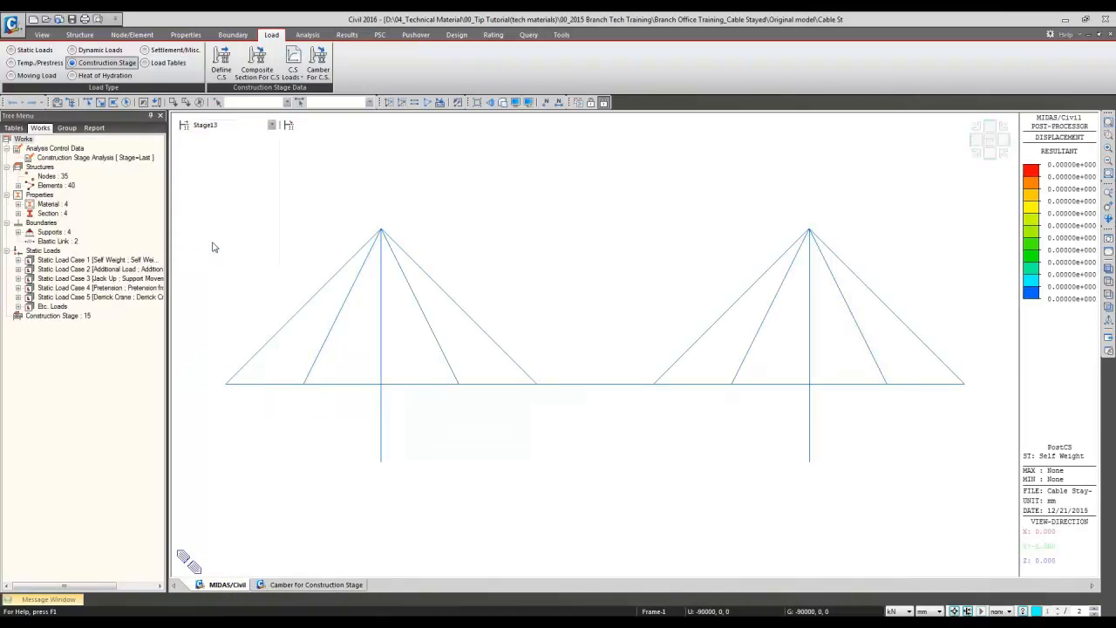
right_click(272, 199)
mouse_move(312, 233)
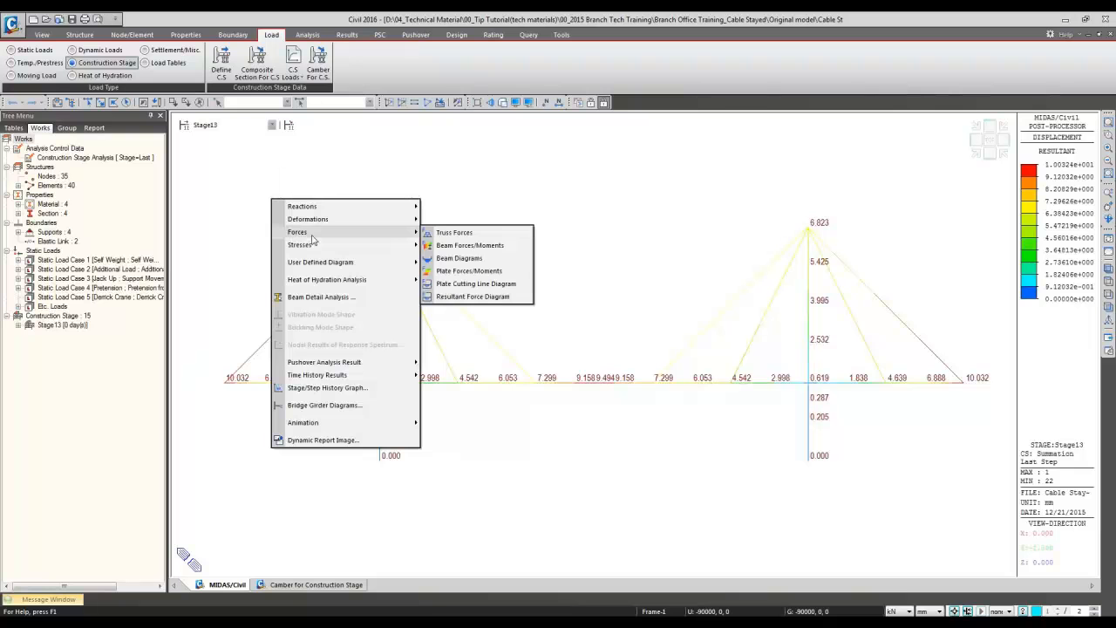
click(460, 259)
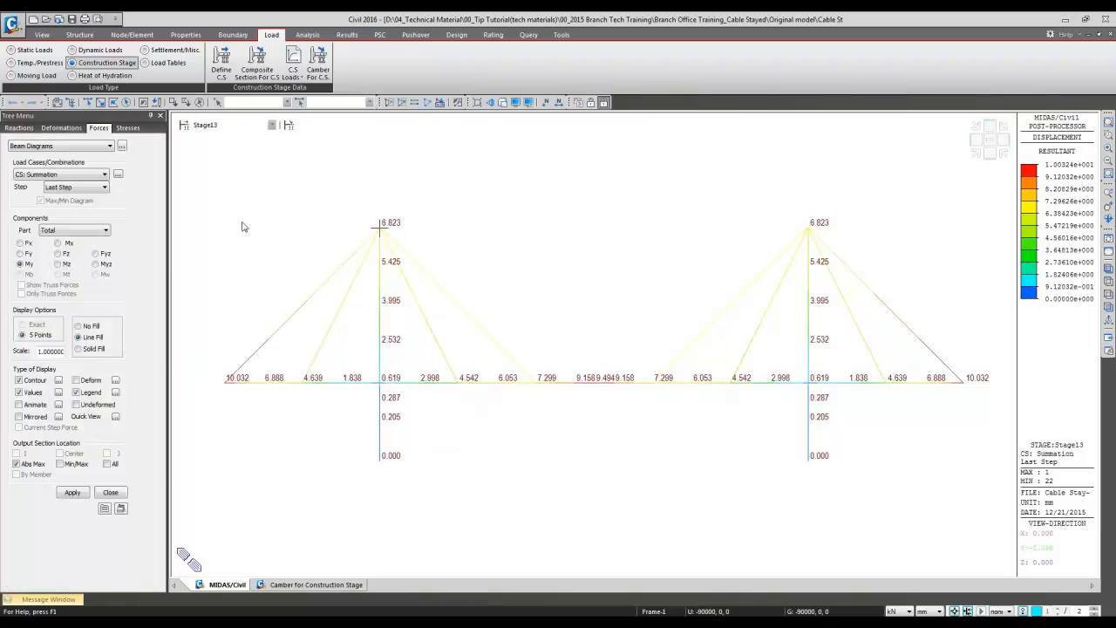
Step: Select the first pylon with its cables and girder up to midspan, and activate only that half of the bridge
click(102, 102)
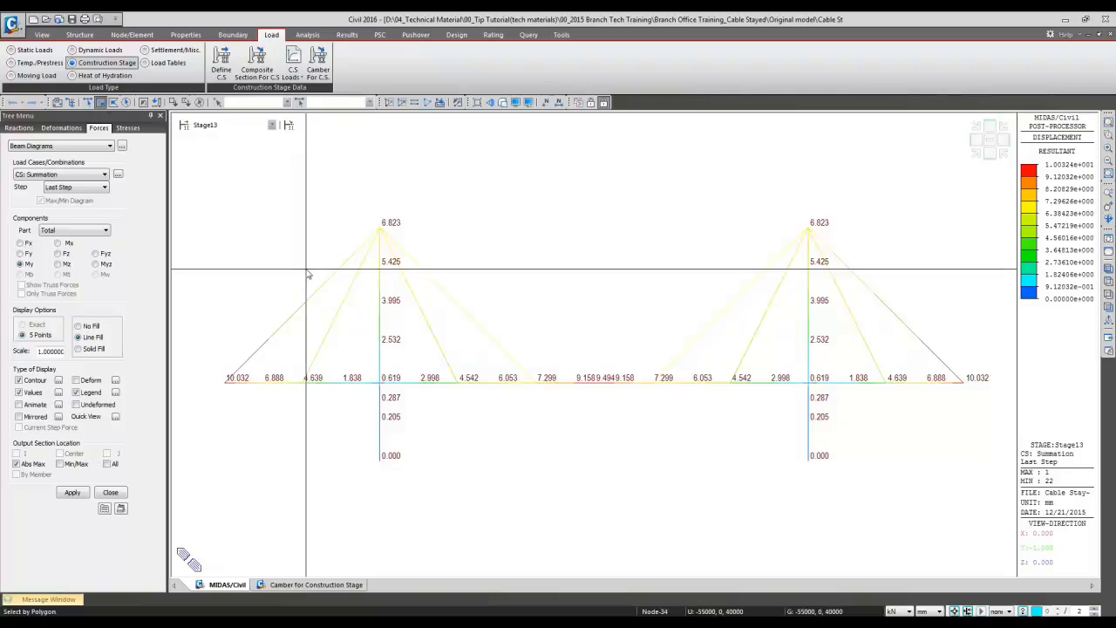
drag(206, 189, 607, 527)
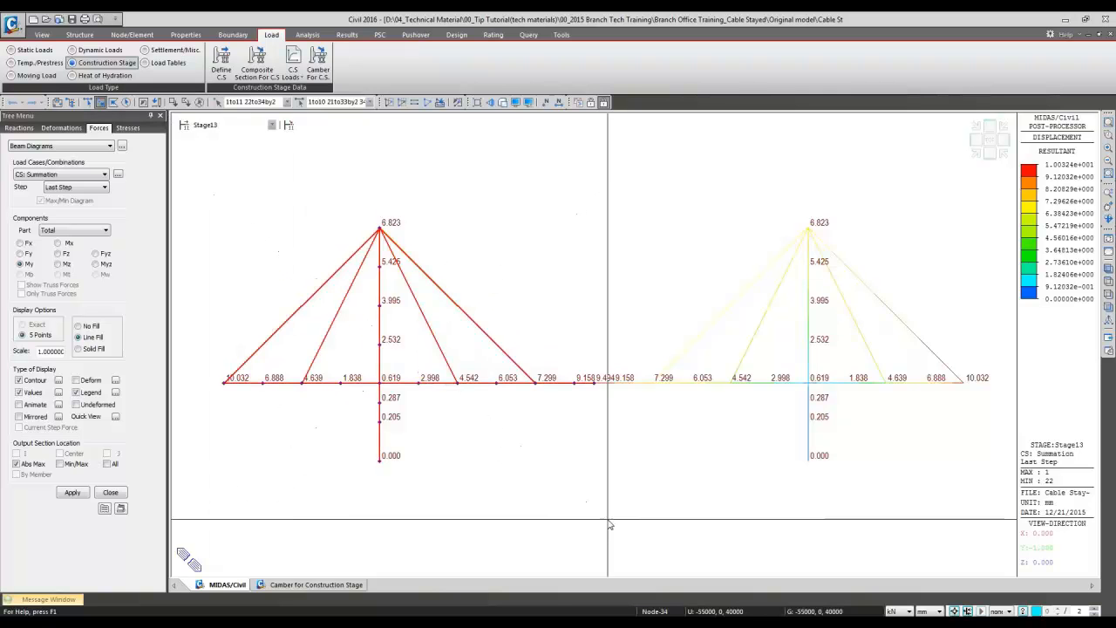
key(F2)
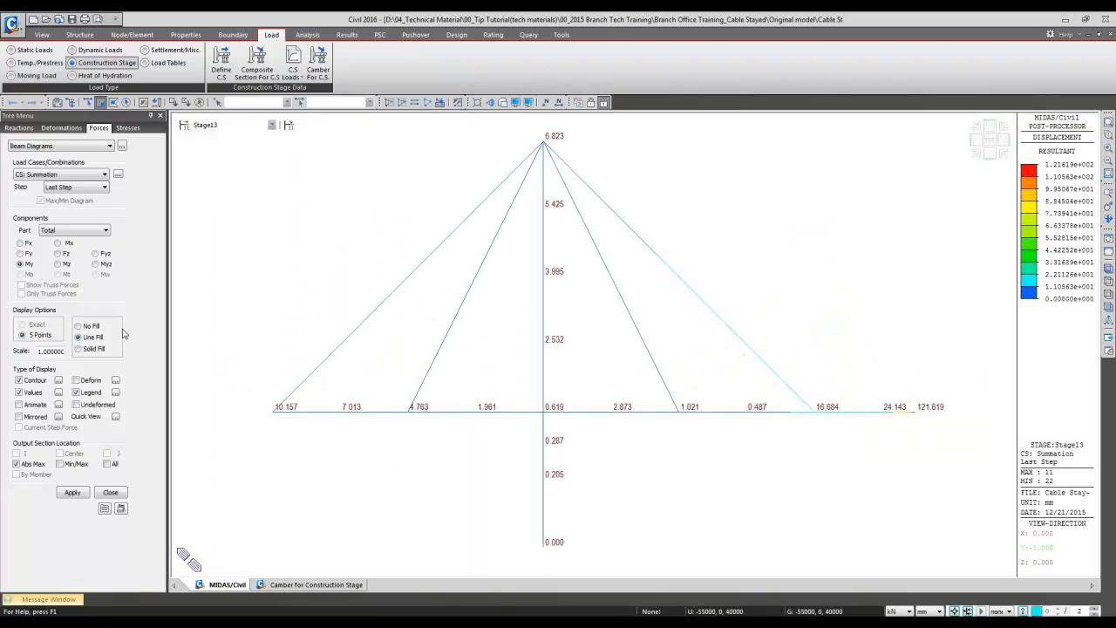
Step: Display the Stage13 deformed shape in the DZ direction for CS: Summation at the last step, with values and legend
click(61, 128)
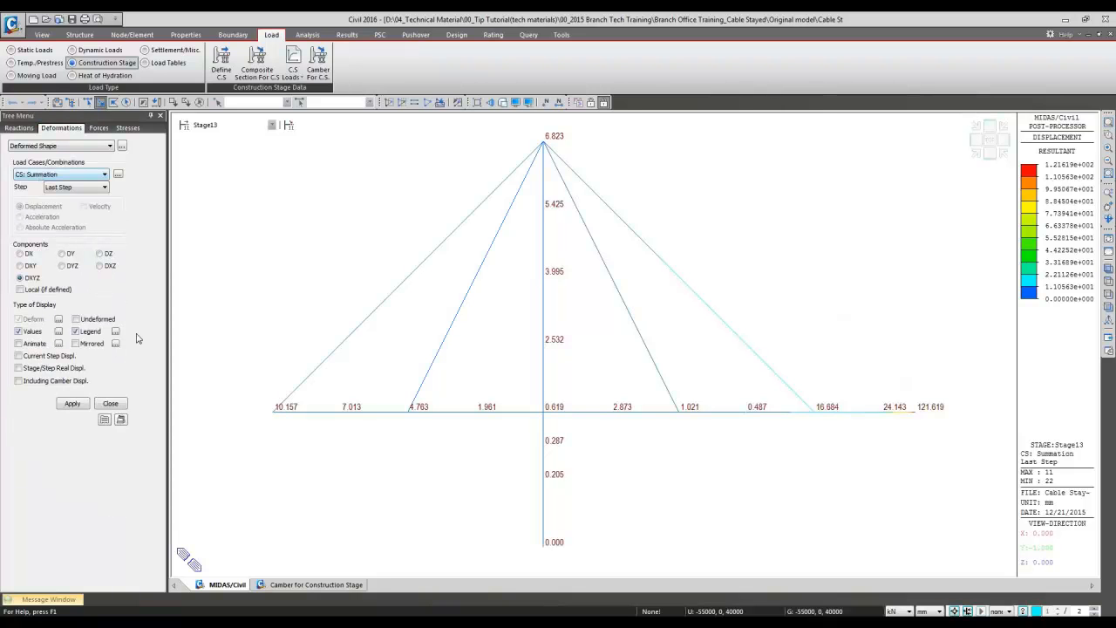
click(100, 253)
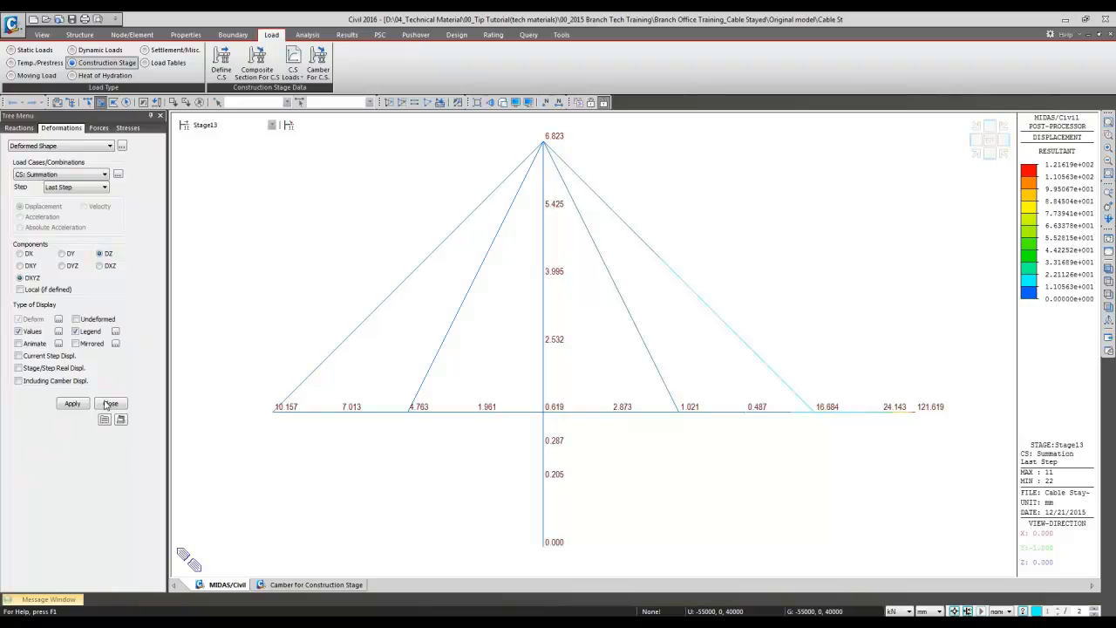
click(73, 403)
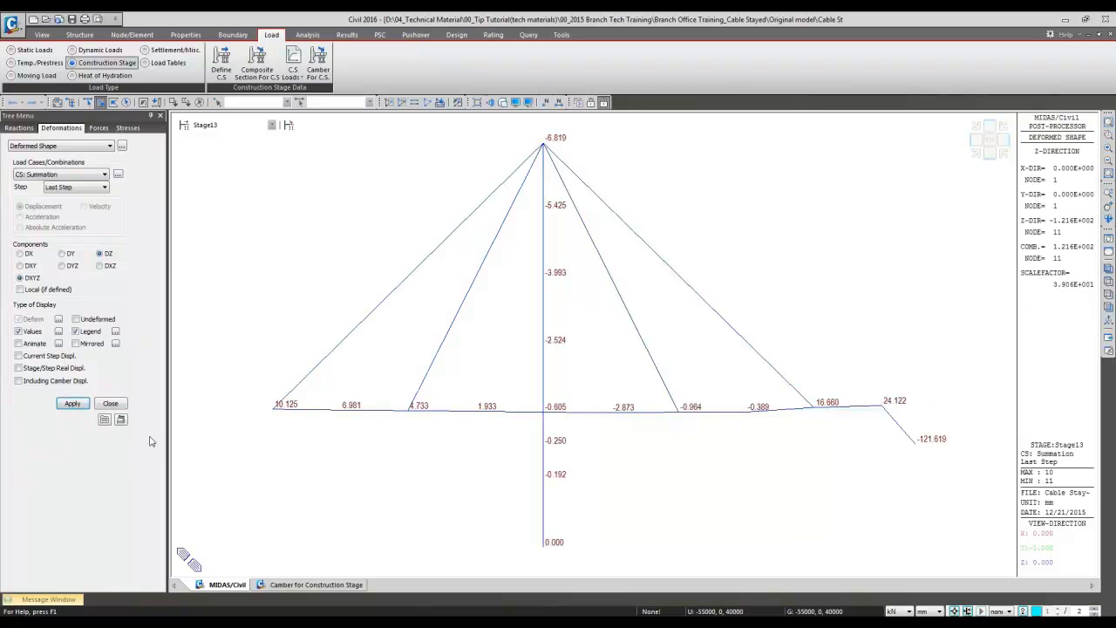
Step: Compare the Stage13 DZ deformed shape with and without camber displacement, finishing with Including Camber Displ. applied
click(73, 385)
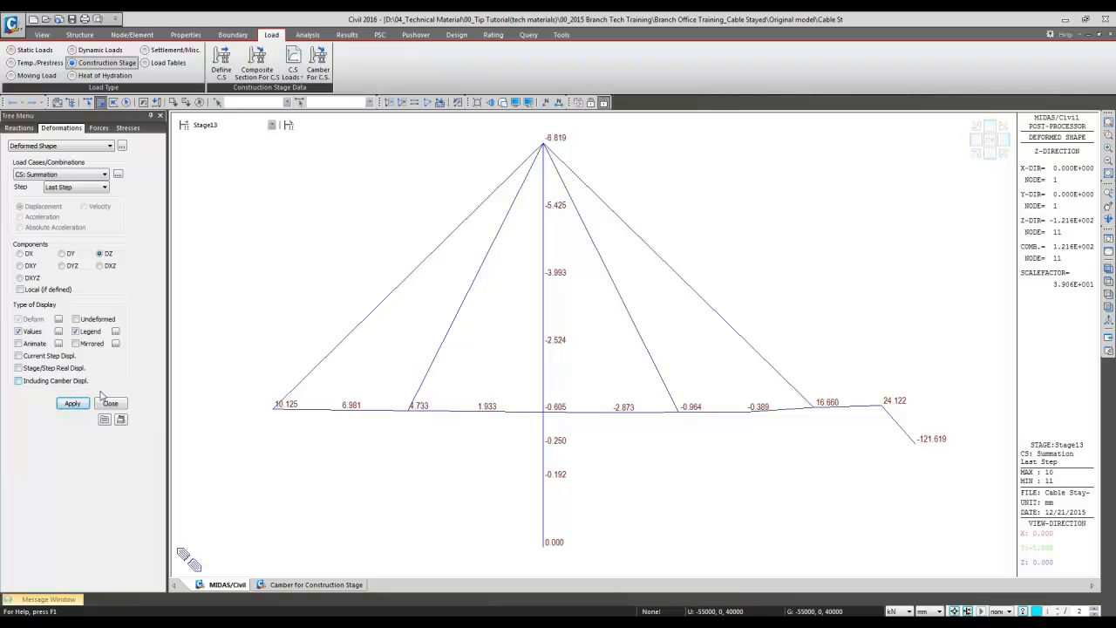
click(73, 404)
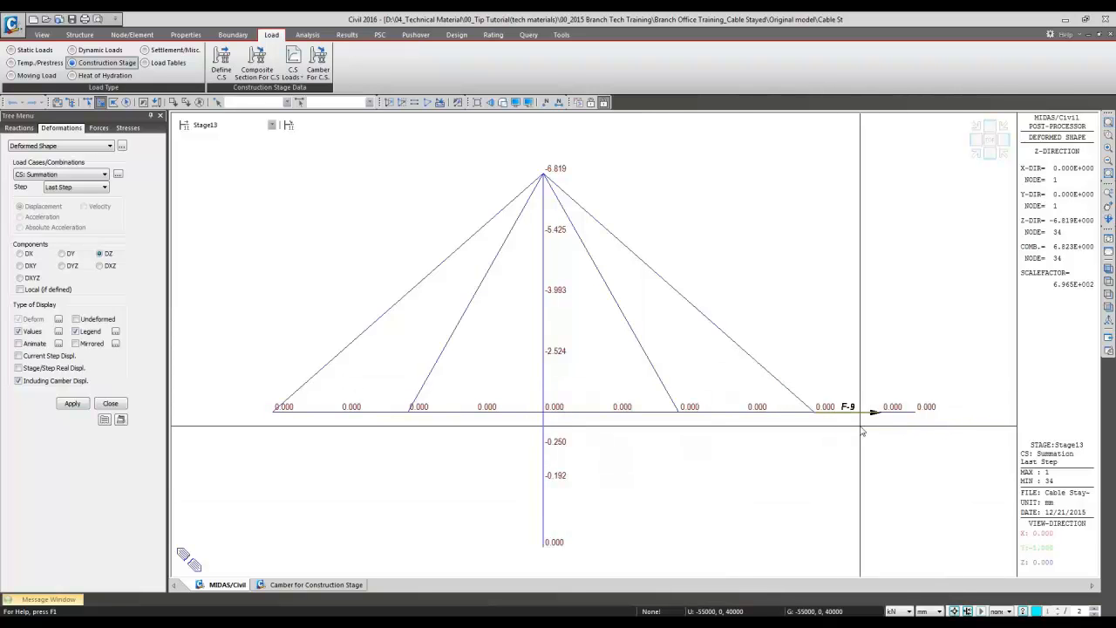
click(72, 405)
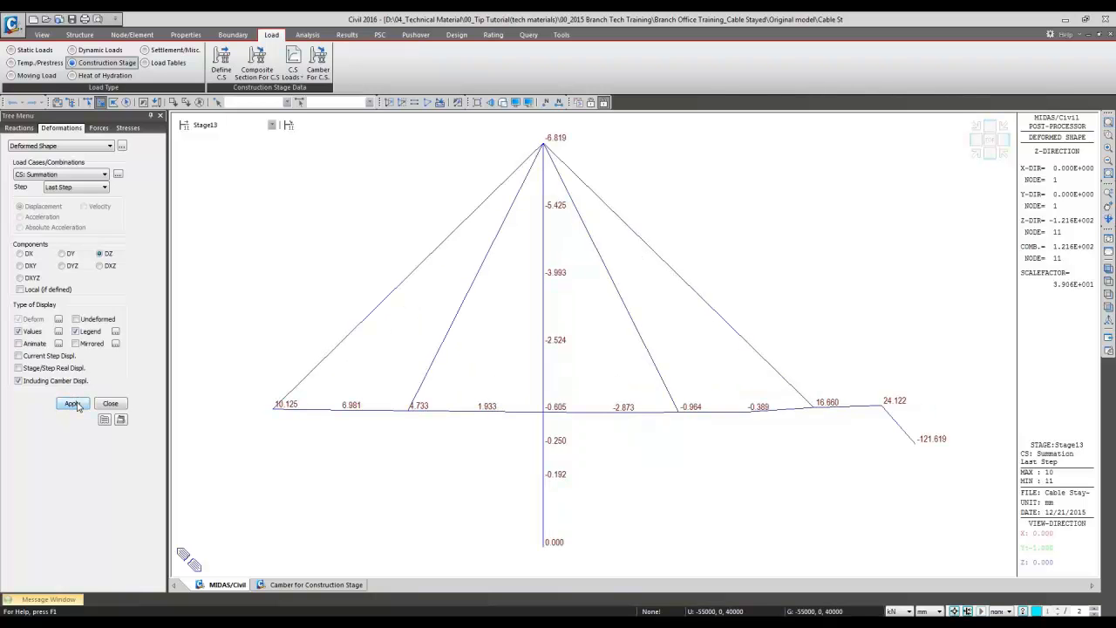
click(73, 404)
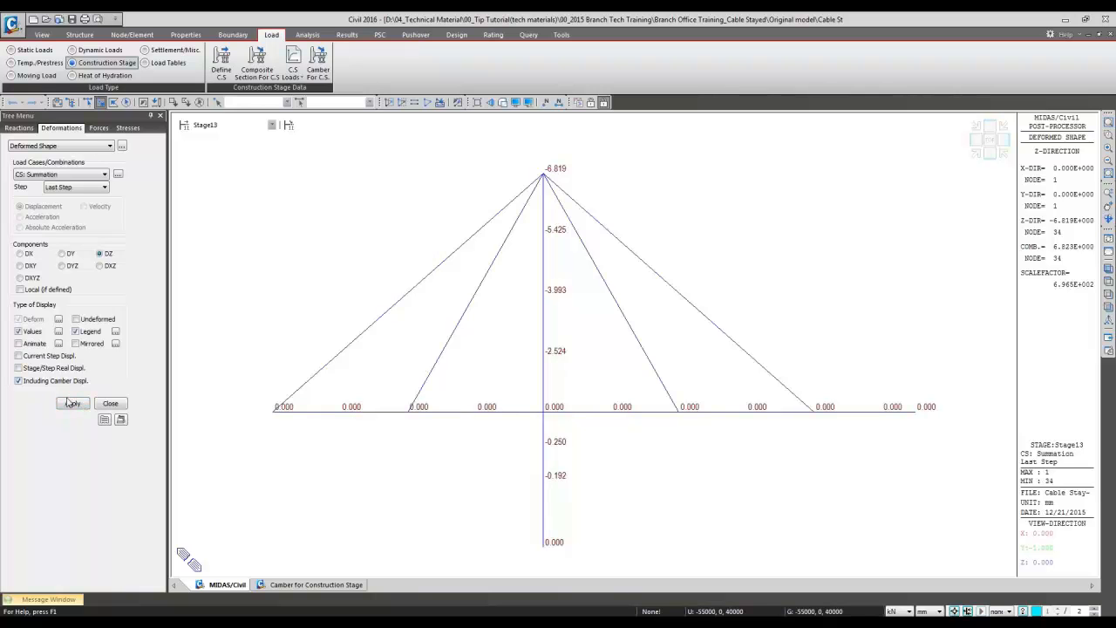
Step: Review the Apply Camber Displacement to C.S. option in the construction stage analysis control data, and return to the deformed shape settings
click(111, 404)
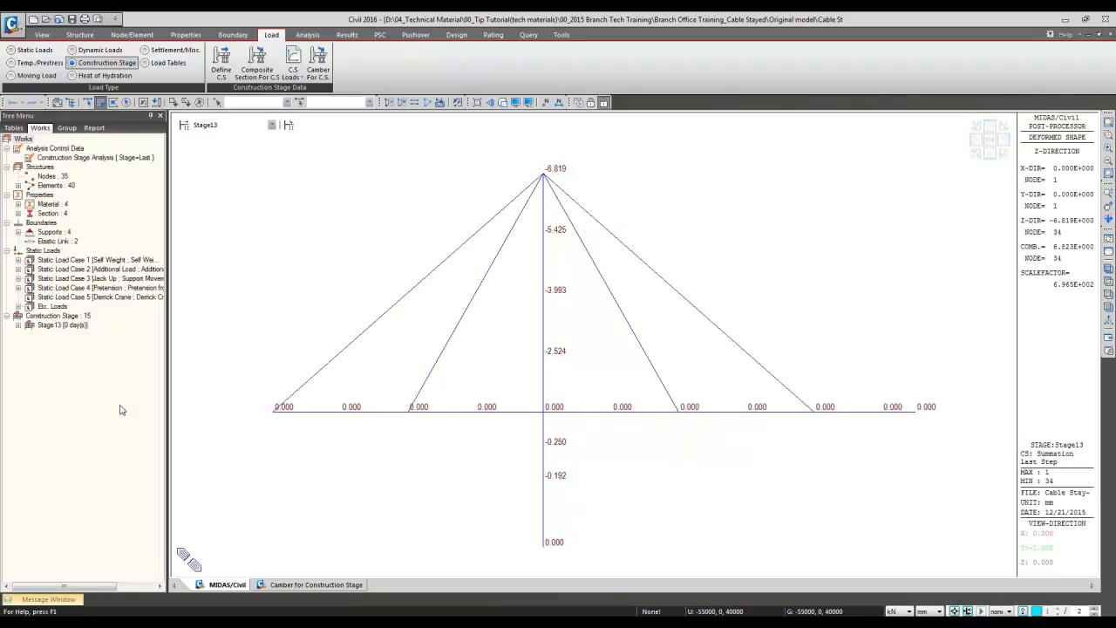
double_click(93, 158)
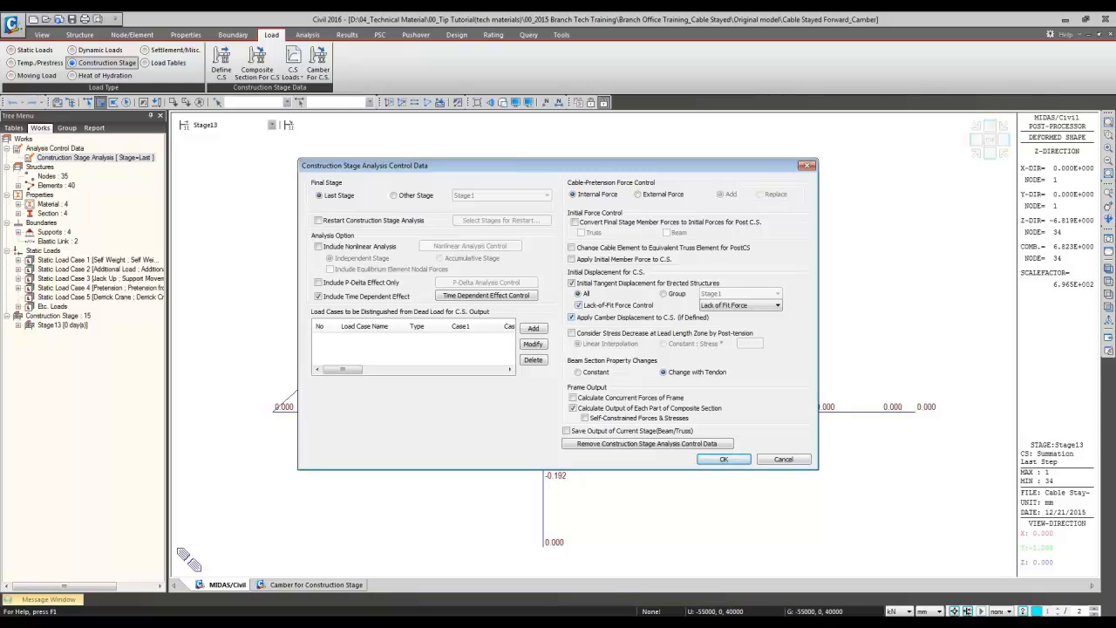
click(784, 459)
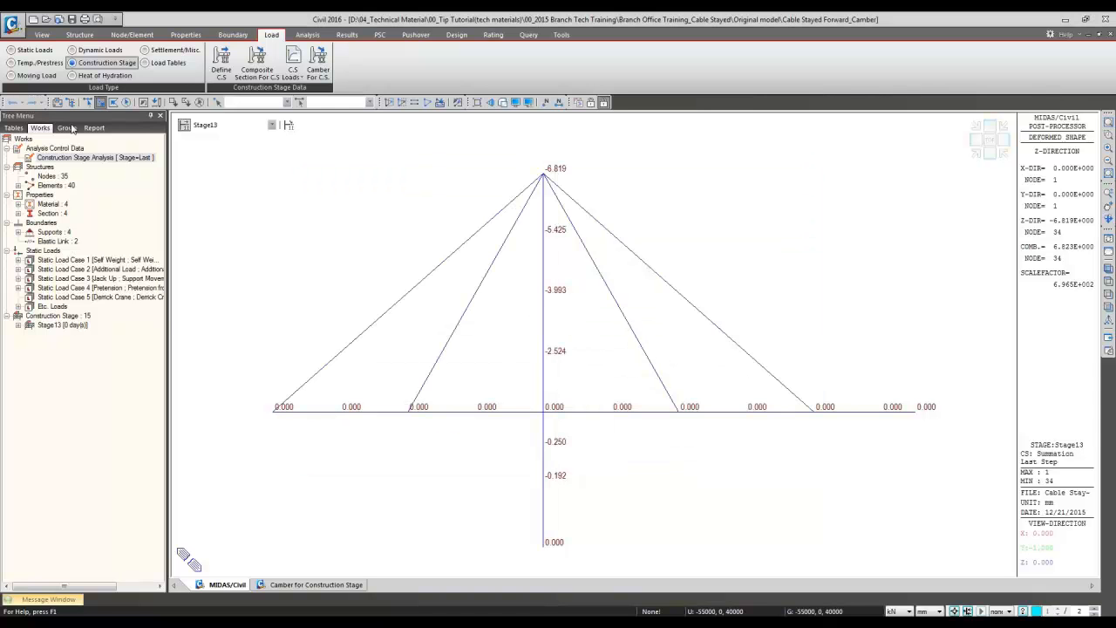
click(58, 382)
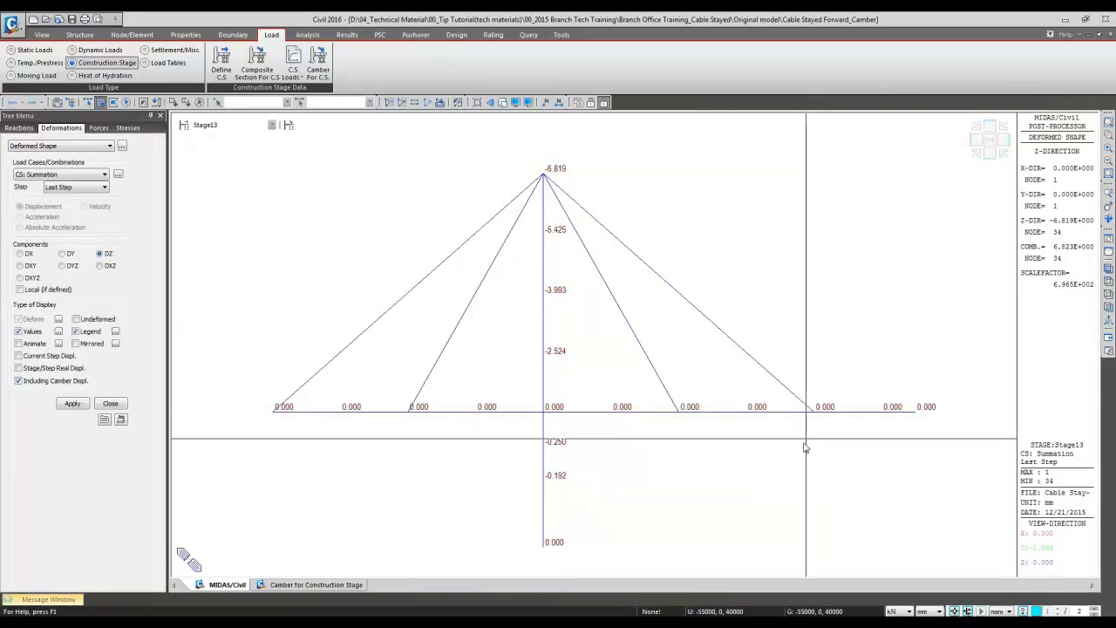
click(1062, 23)
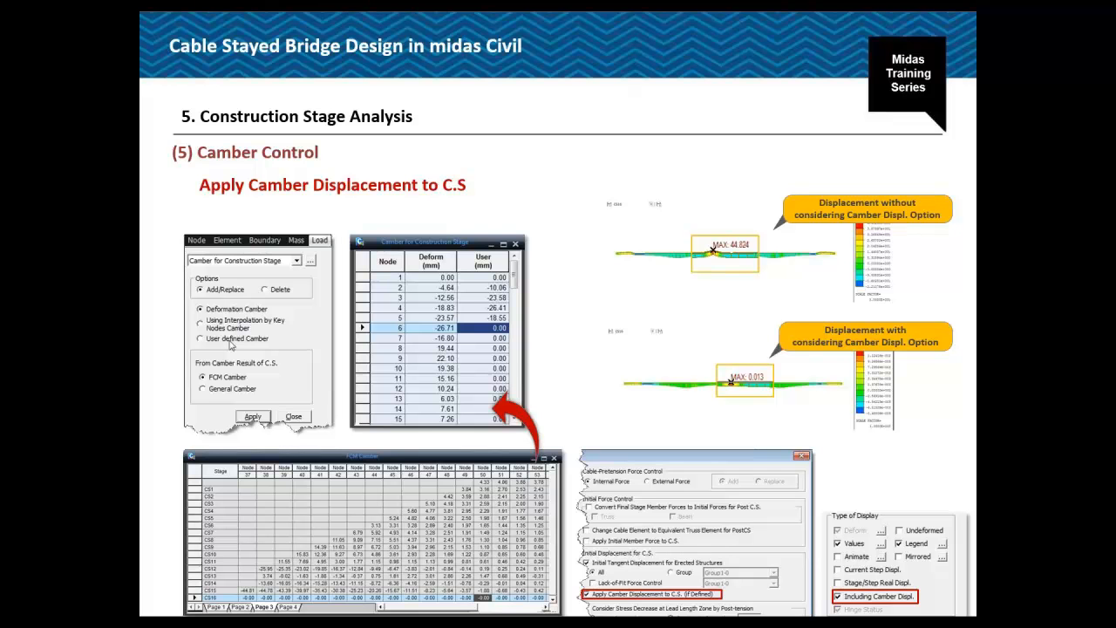
key(alt+Tab)
key(alt+Tab)
key(alt+Tab)
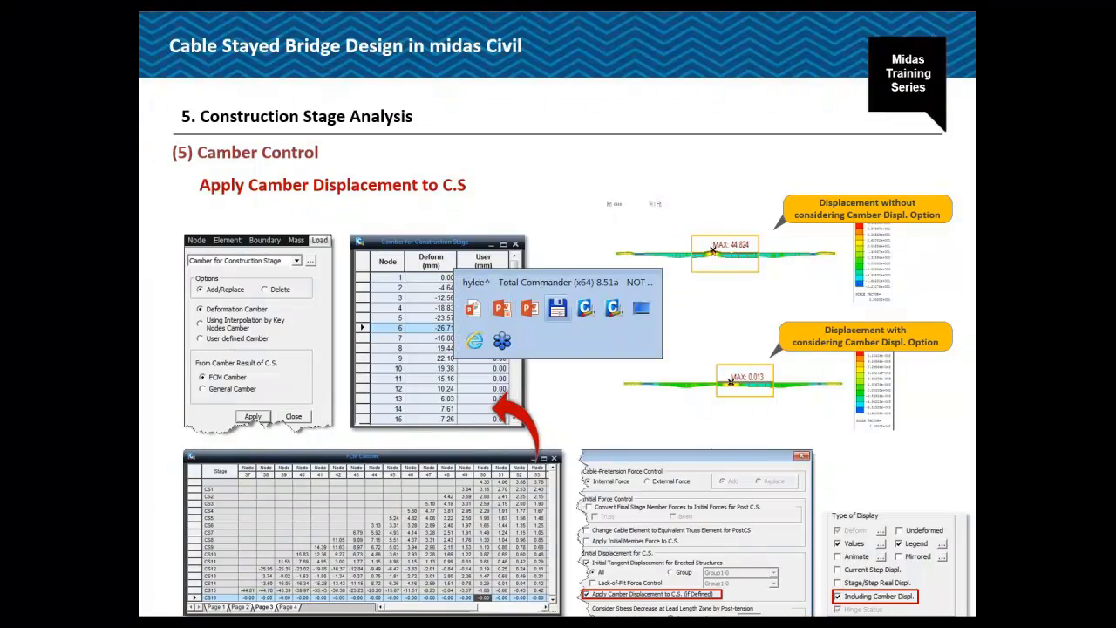
key(alt+Tab)
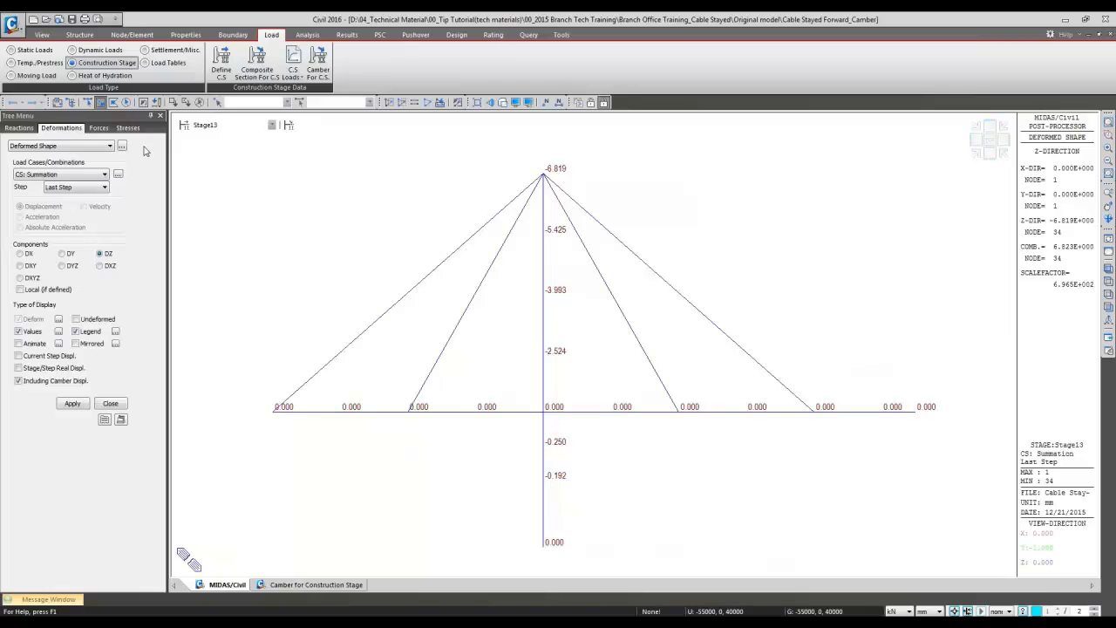
Step: Open the Camber for Construction Stage settings, choose Using Interpolation by Key Nodes Camber, and examine its start and end node inputs
click(316, 61)
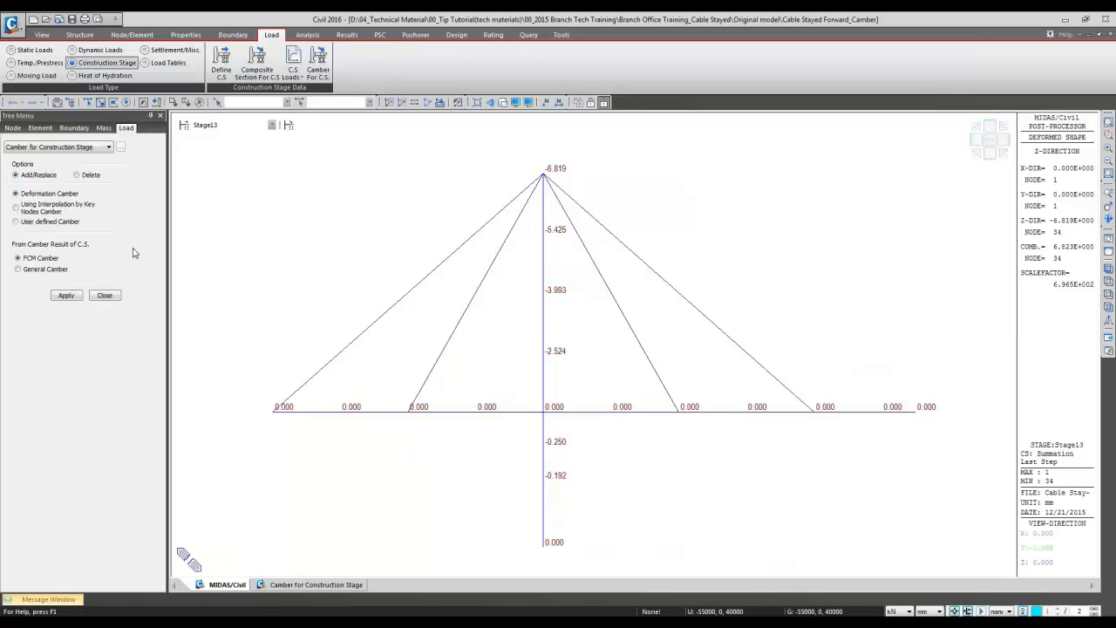
click(40, 214)
click(83, 242)
click(83, 257)
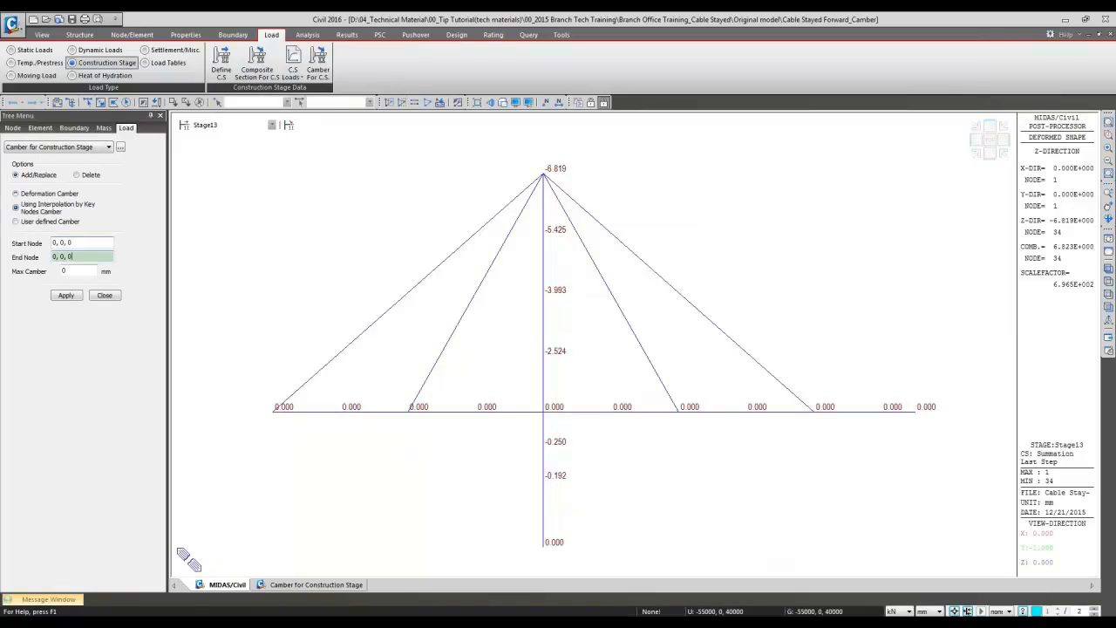